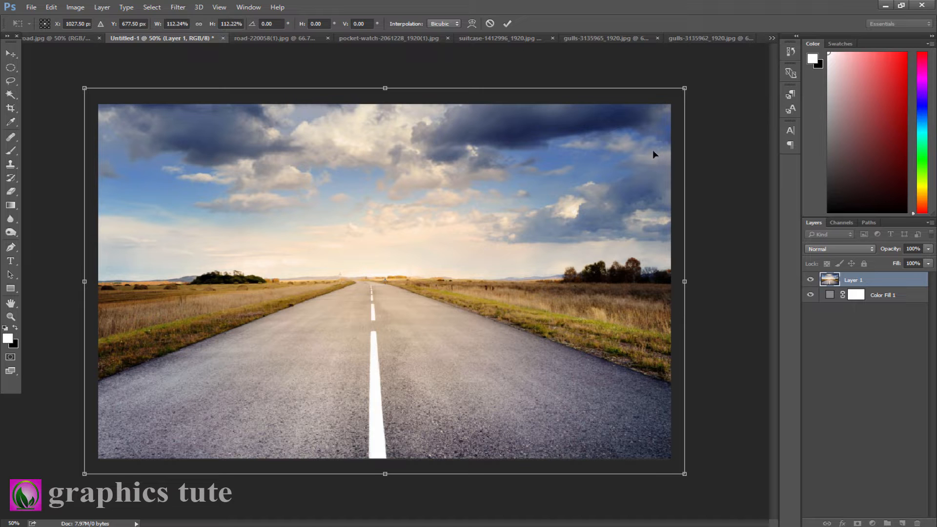
Apply the road image's scaling and trace the road's left edge up to the horizon with the Pen tool
{"action": "key", "text": "Return"}
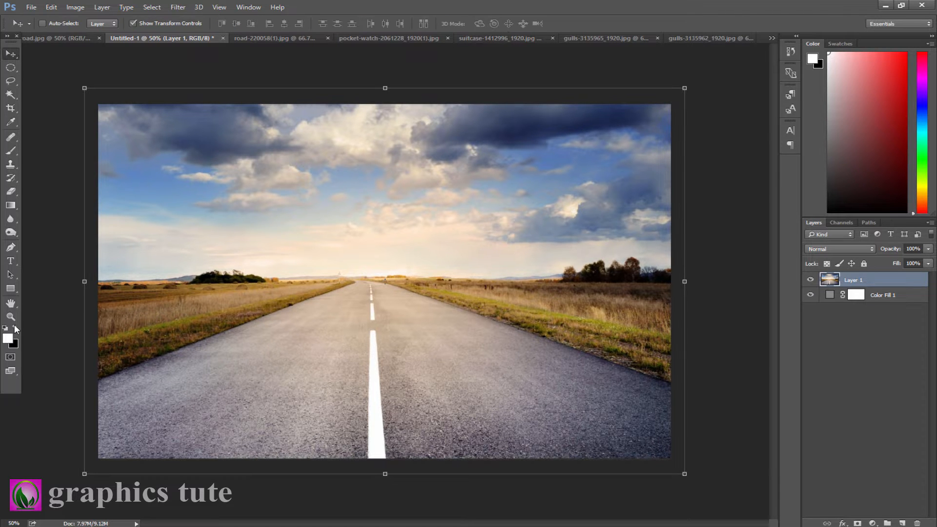
{"action": "left_click", "coordinate": [10, 317]}
{"action": "left_click_drag", "start_coordinate": [174, 386], "coordinate": [197, 391]}
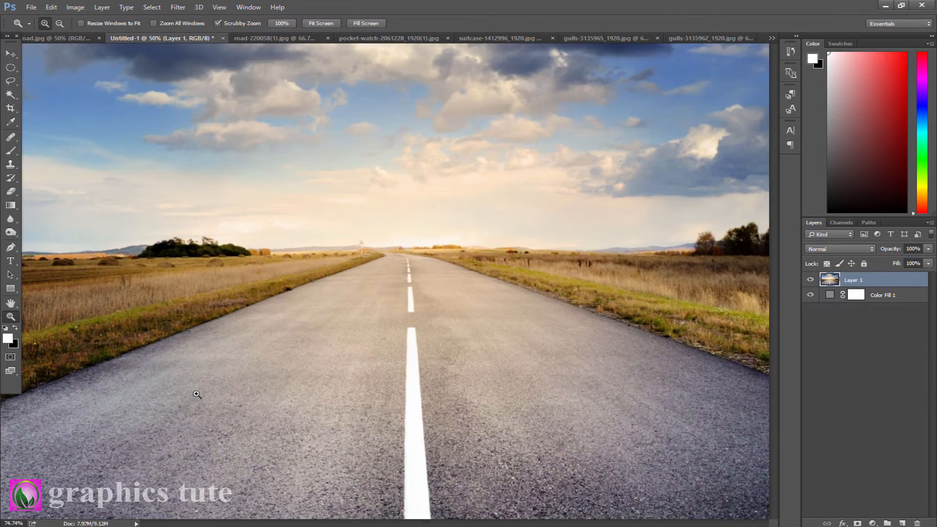
{"action": "left_click_drag", "start_coordinate": [143, 406], "coordinate": [209, 377]}
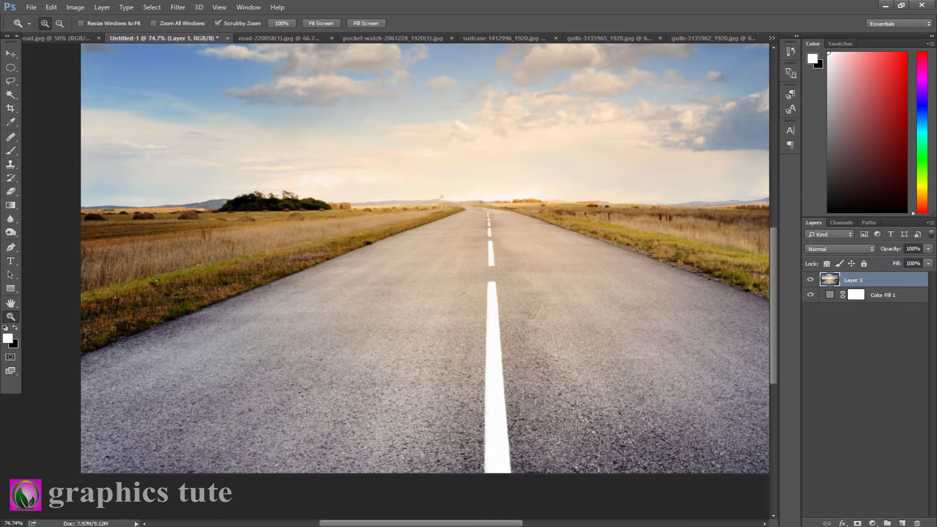
{"action": "key", "text": "p"}
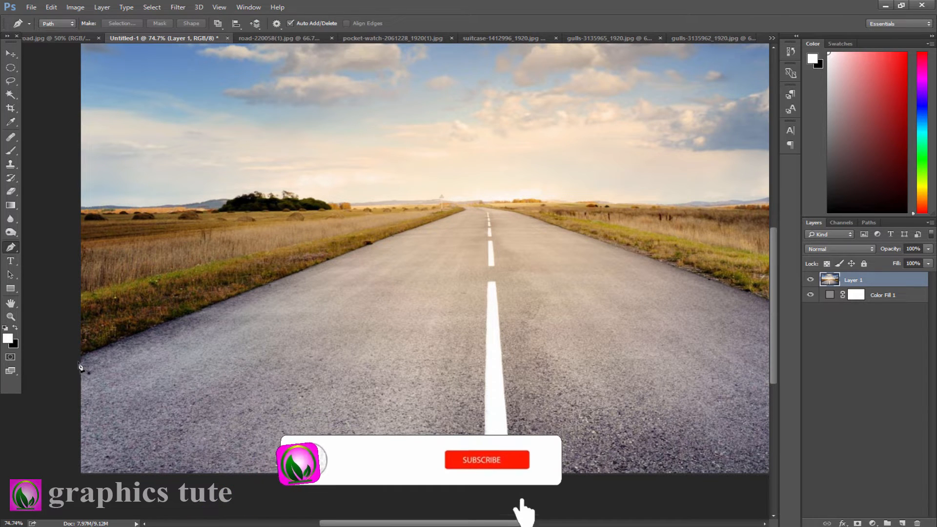
{"action": "left_click", "coordinate": [77, 357]}
{"action": "left_click_drag", "start_coordinate": [288, 277], "coordinate": [306, 268]}
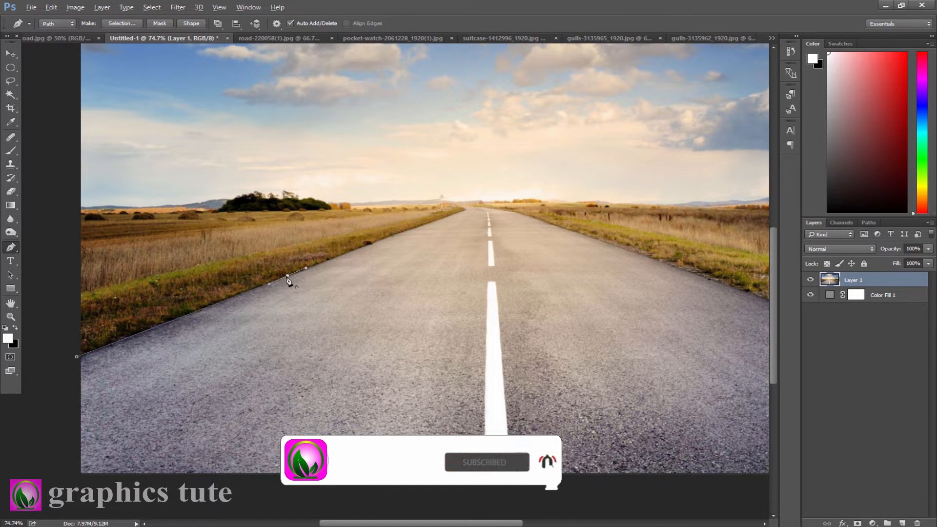
{"action": "left_click", "coordinate": [287, 277], "text": "alt"}
{"action": "left_click", "coordinate": [426, 224]}
{"action": "left_click_drag", "start_coordinate": [490, 306], "coordinate": [475, 378]}
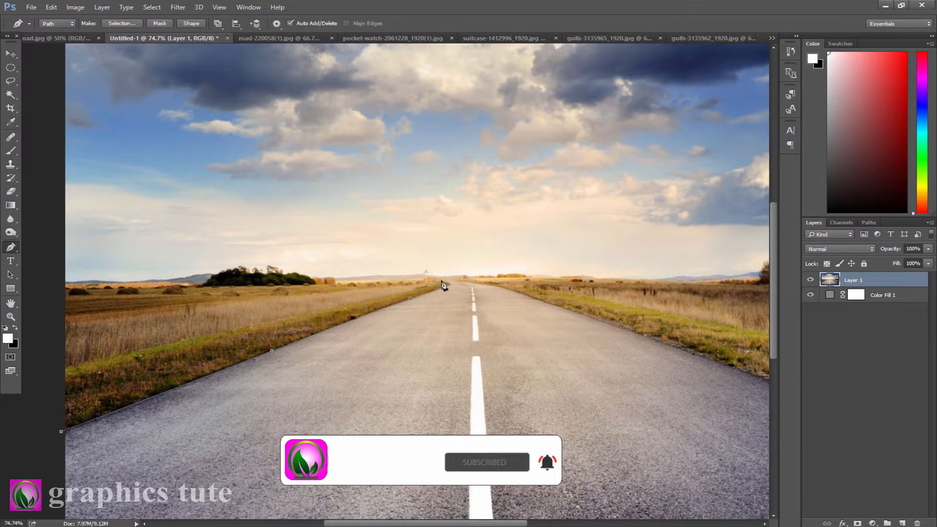
{"action": "left_click_drag", "start_coordinate": [443, 285], "coordinate": [451, 278]}
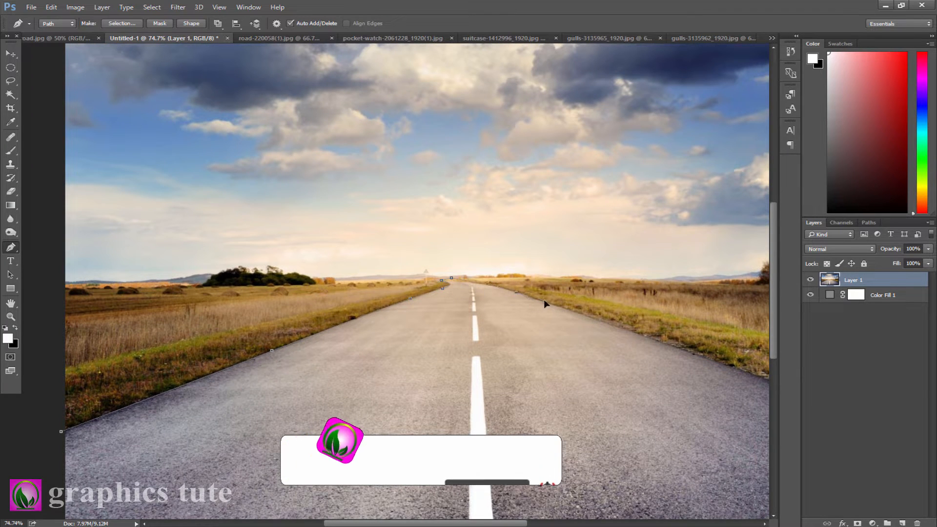
Continue the path down the road's right edge and around outside the canvas below, back towards its starting point
{"action": "left_click_drag", "start_coordinate": [589, 324], "coordinate": [501, 202]}
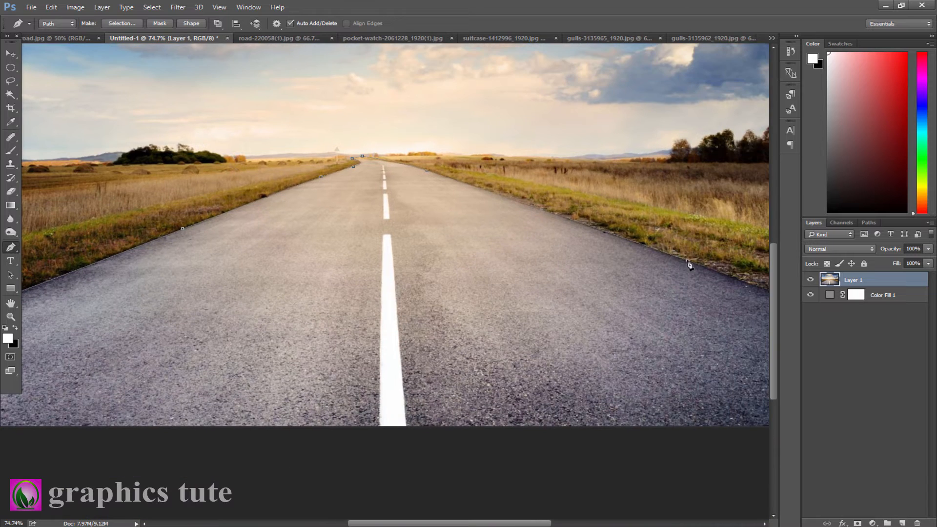
{"action": "left_click", "coordinate": [688, 259]}
{"action": "left_click_drag", "start_coordinate": [688, 259], "coordinate": [503, 227]}
{"action": "left_click", "coordinate": [664, 397]}
{"action": "left_click", "coordinate": [616, 419]}
{"action": "left_click_drag", "start_coordinate": [590, 391], "coordinate": [862, 354]}
{"action": "left_click", "coordinate": [257, 391]}
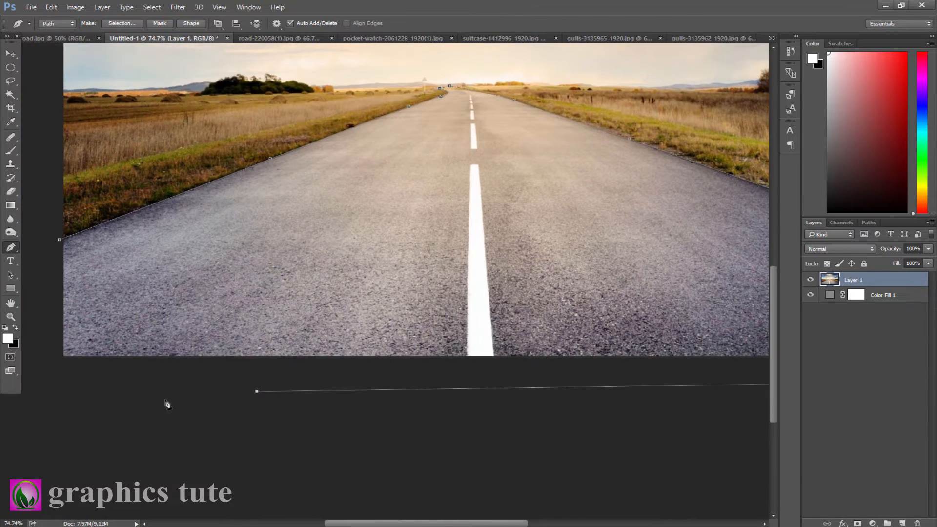
{"action": "left_click", "coordinate": [100, 384]}
{"action": "left_click", "coordinate": [47, 351]}
{"action": "left_click", "coordinate": [48, 255]}
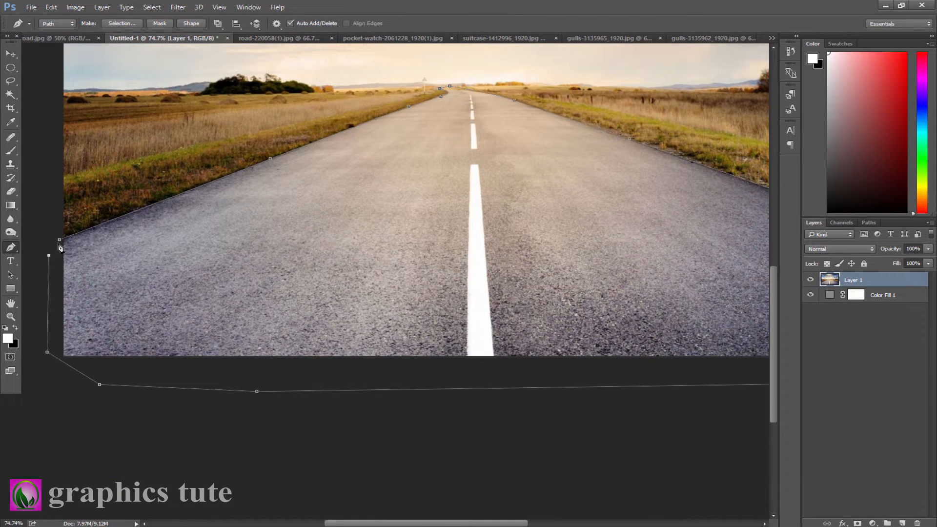
Turn the road path into a new anti-aliased selection with a 1-pixel feather and copy the road to its own layer
{"action": "right_click", "coordinate": [133, 264]}
{"action": "left_click", "coordinate": [188, 309]}
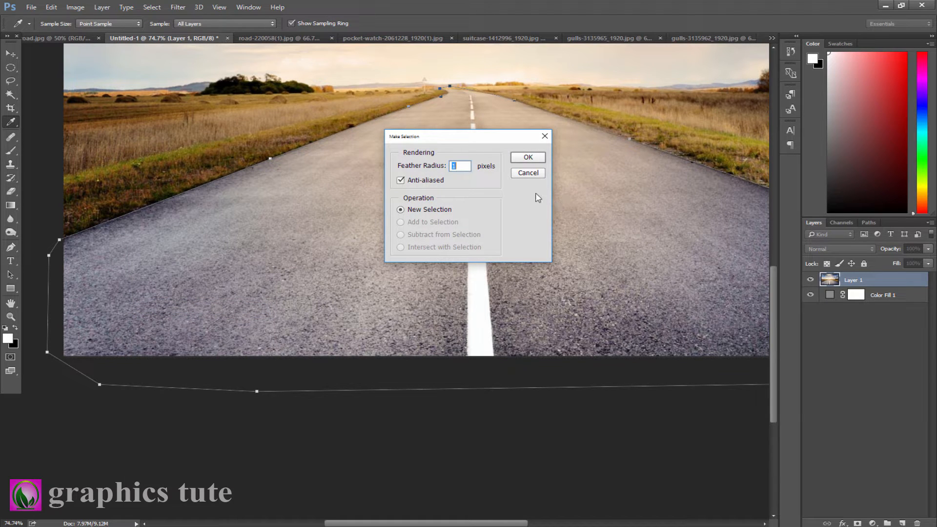
{"action": "left_click", "coordinate": [528, 157]}
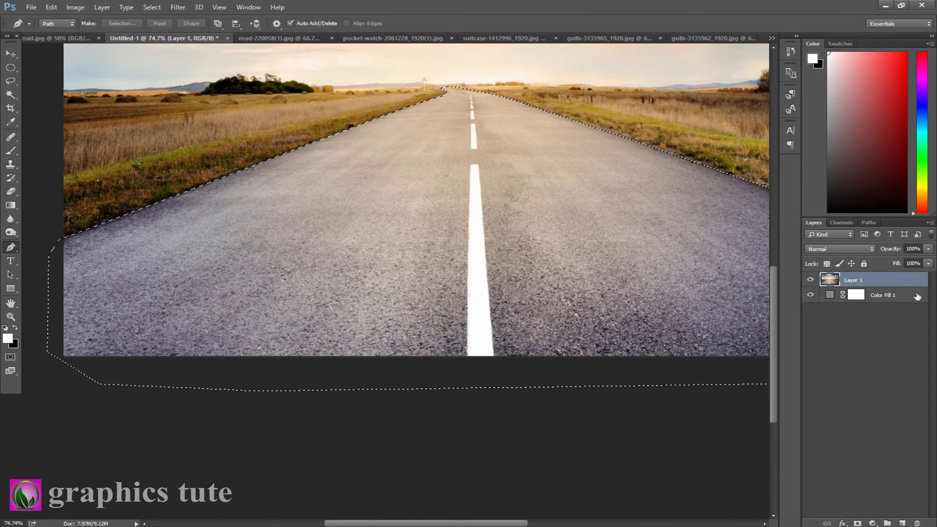
{"action": "key", "text": "ctrl+j"}
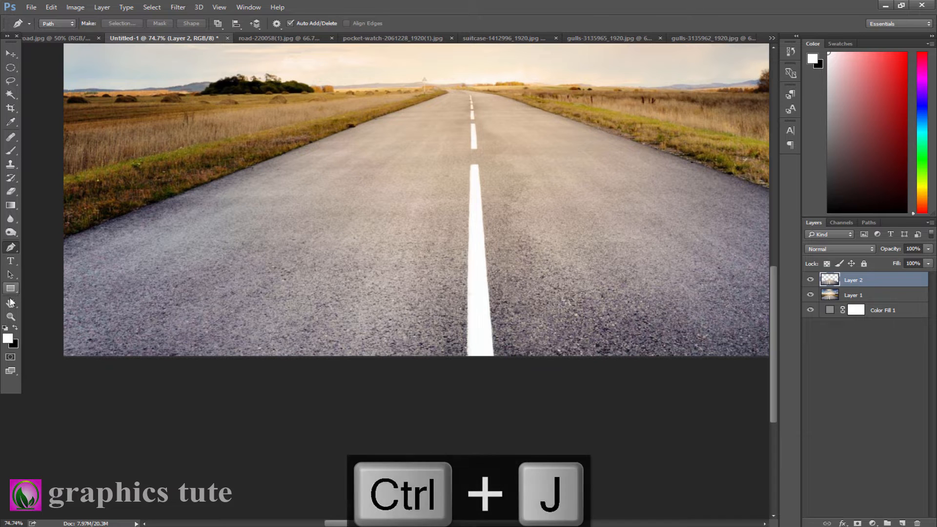
View the whole image and toggle the visibility of Layer 2 to check the road cutout
{"action": "key", "text": "z"}
{"action": "left_click_drag", "start_coordinate": [412, 295], "coordinate": [360, 265]}
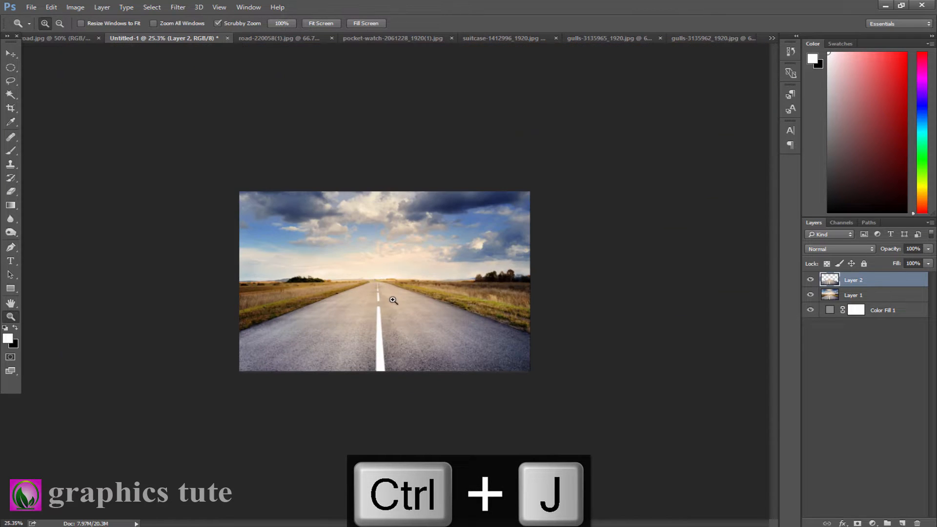
{"action": "left_click_drag", "start_coordinate": [391, 298], "coordinate": [423, 310]}
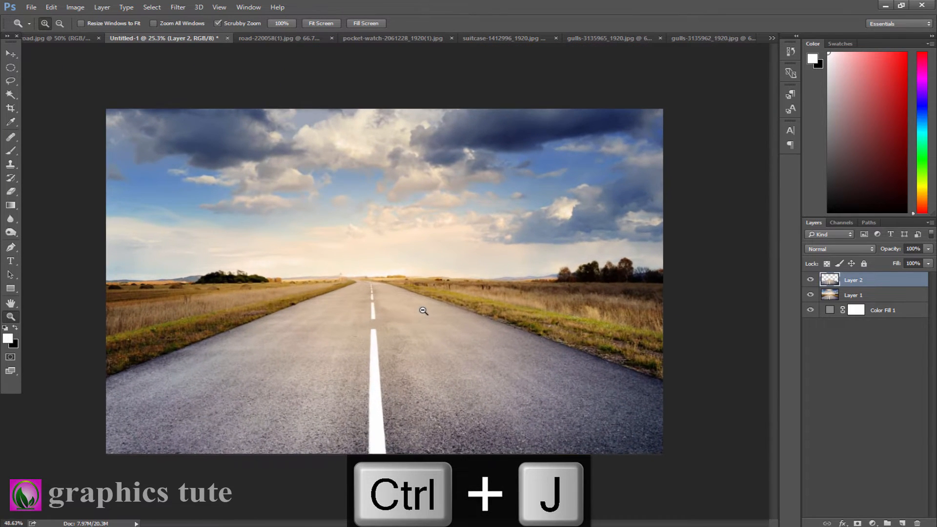
{"action": "left_click", "coordinate": [810, 280]}
{"action": "left_click", "coordinate": [810, 280]}
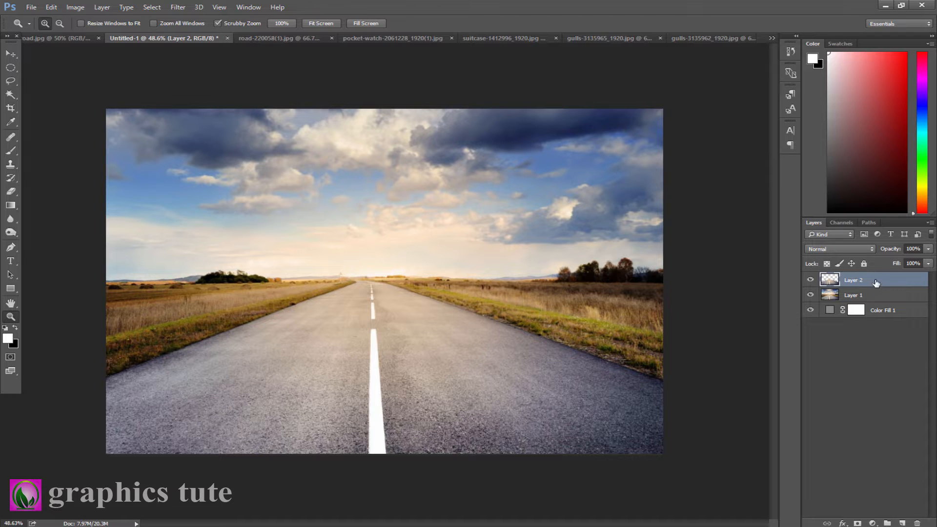
Close the road-220058(1).jpg document without saving it
{"action": "left_click", "coordinate": [288, 38]}
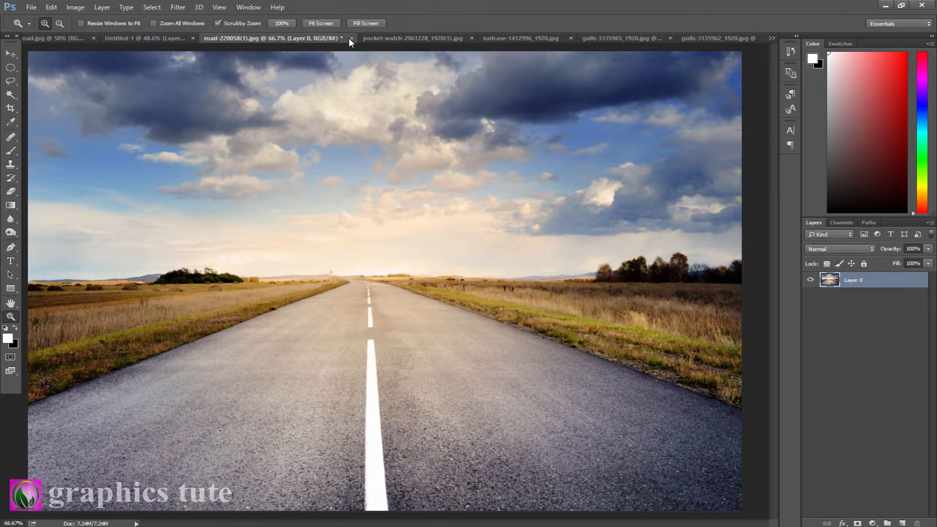
{"action": "left_click", "coordinate": [350, 38]}
{"action": "left_click", "coordinate": [461, 205]}
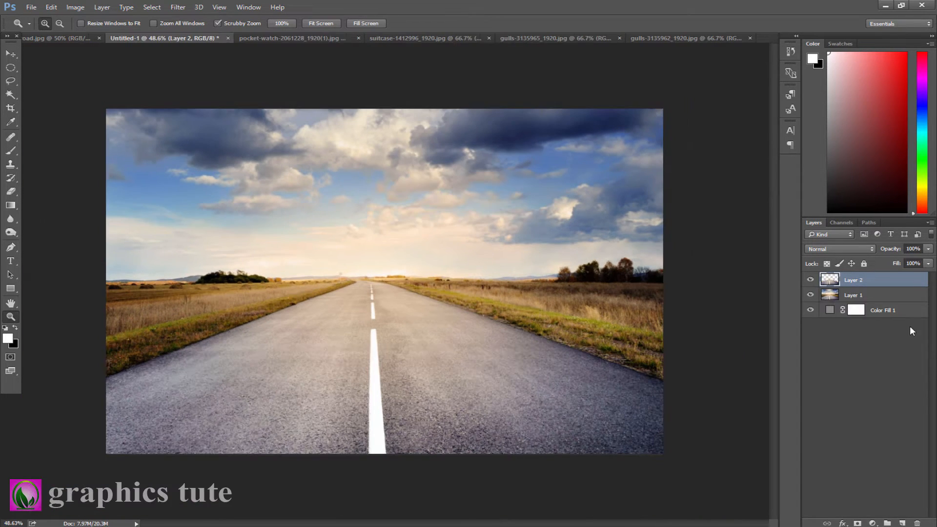
{"action": "left_click", "coordinate": [848, 297]}
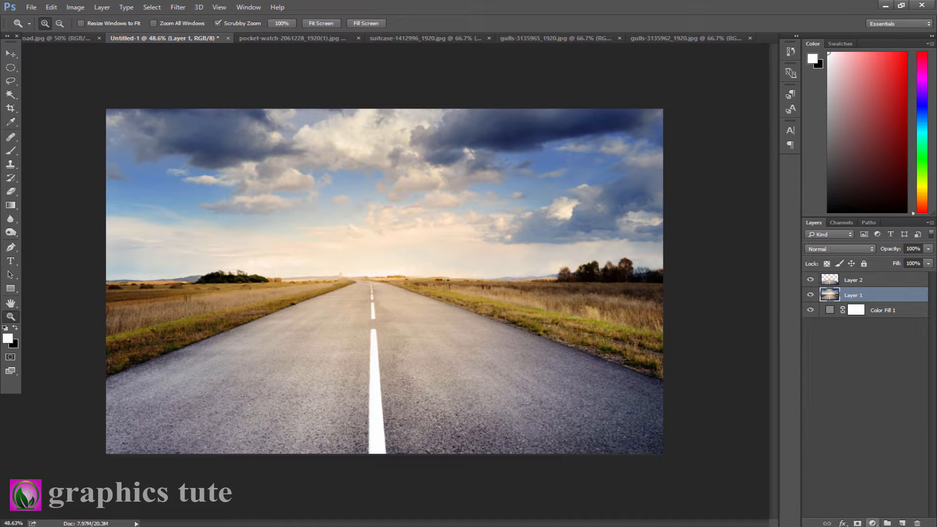
{"action": "left_click", "coordinate": [873, 523]}
{"action": "left_click", "coordinate": [859, 282]}
{"action": "left_click", "coordinate": [850, 283]}
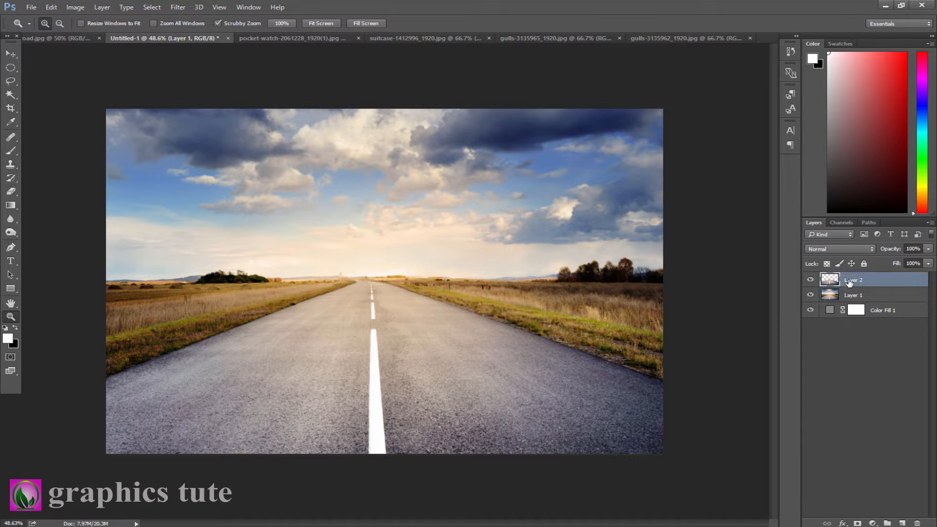
Add a Brightness/Contrast adjustment layer above Layer 2 and set its brightness to -48
{"action": "left_click", "coordinate": [874, 523]}
{"action": "left_click", "coordinate": [849, 333]}
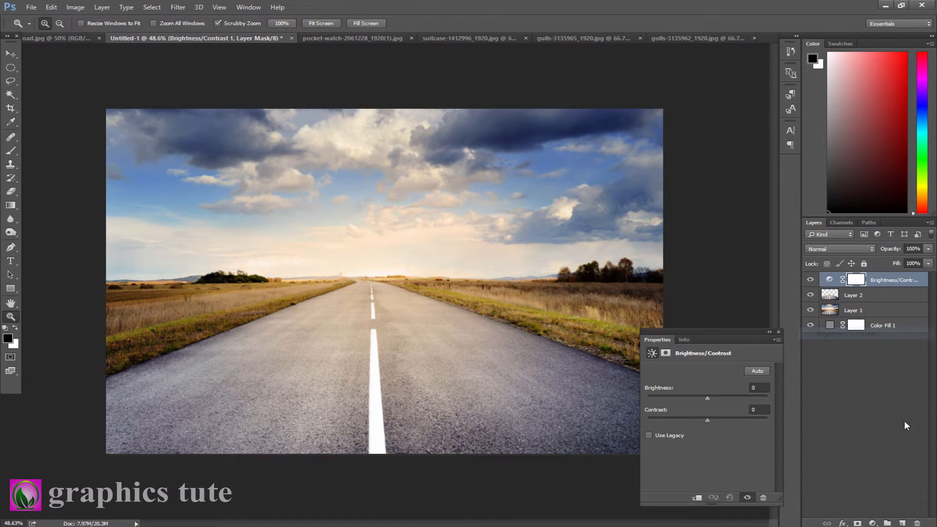
{"action": "left_click_drag", "start_coordinate": [707, 396], "coordinate": [688, 396]}
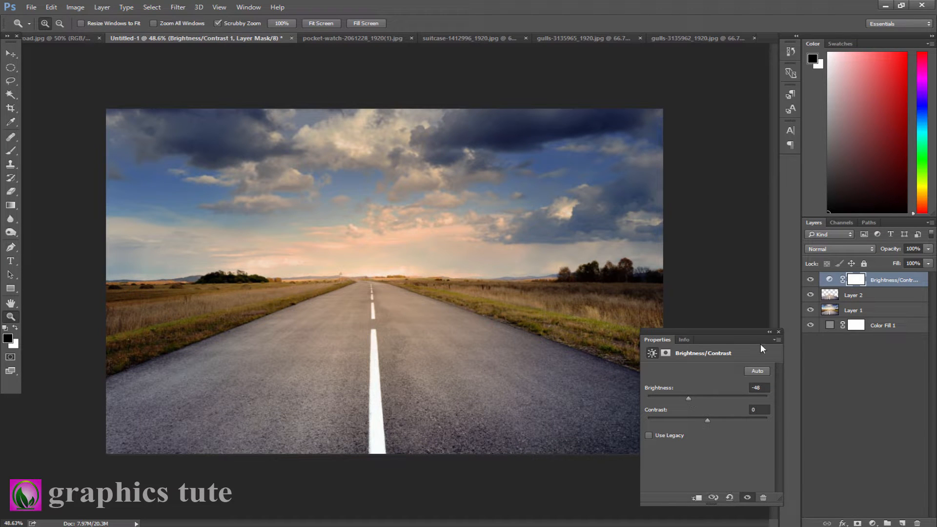
{"action": "left_click", "coordinate": [778, 332]}
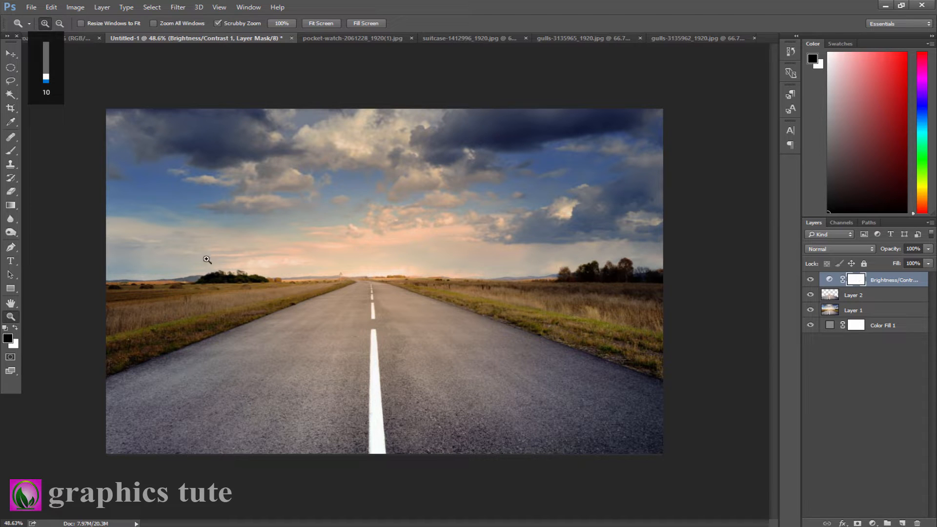
Paint a black spot on the Brightness/Contrast mask at the road's vanishing point with a soft 700 px brush at 0% hardness
{"action": "key", "text": "b"}
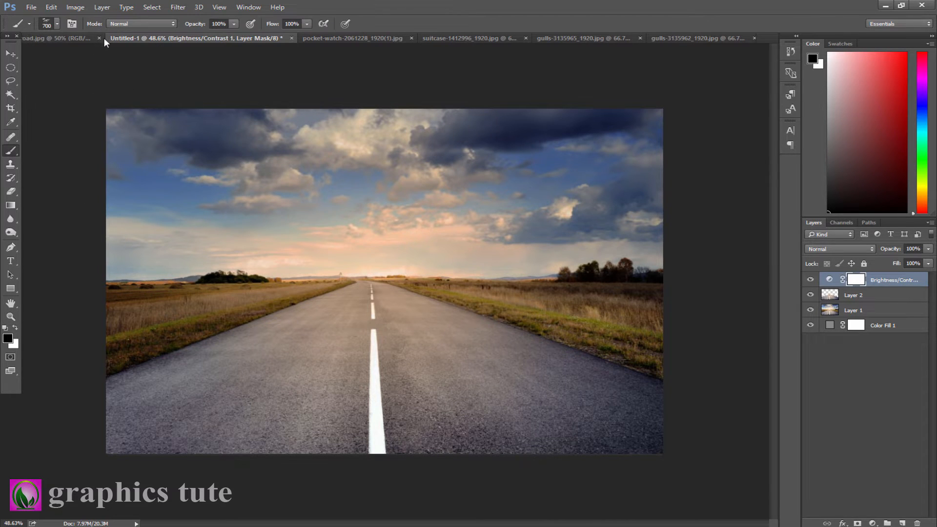
{"action": "left_click", "coordinate": [57, 24]}
{"action": "left_click", "coordinate": [58, 104]}
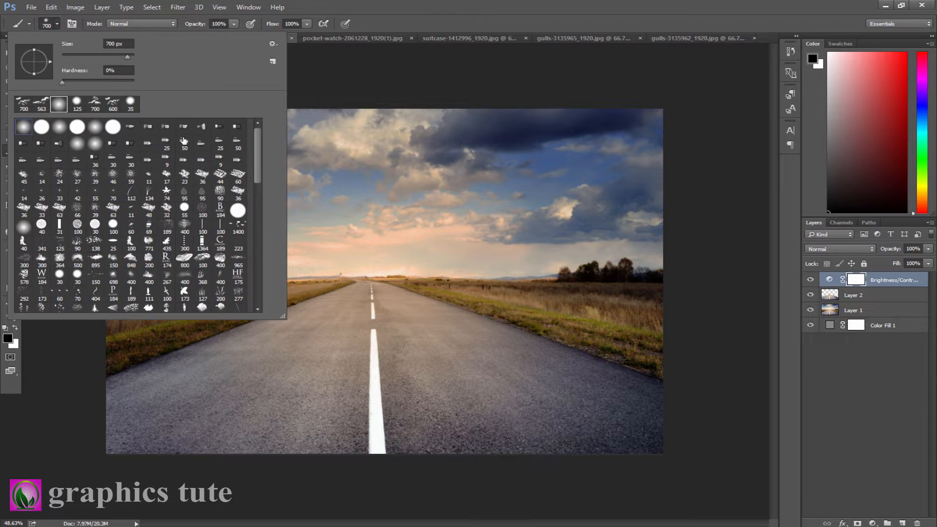
{"action": "left_click", "coordinate": [430, 22]}
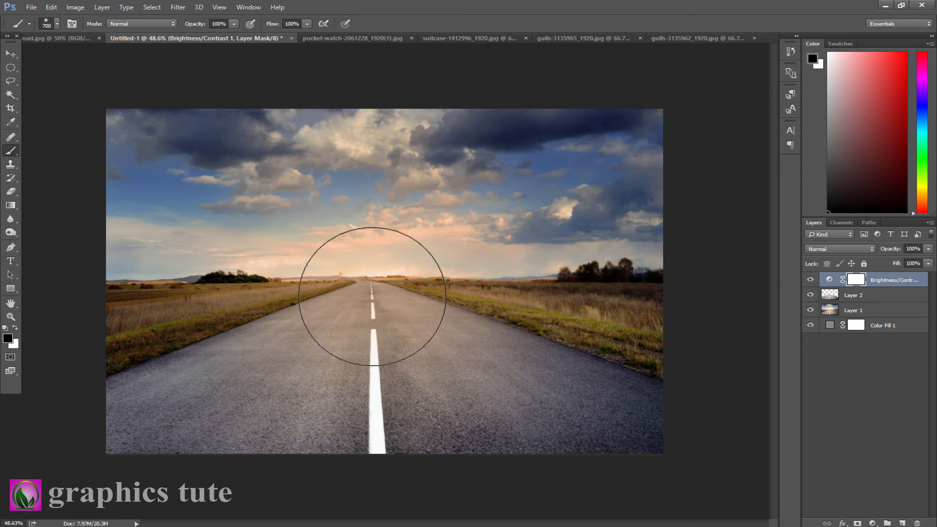
{"action": "left_click", "coordinate": [374, 293]}
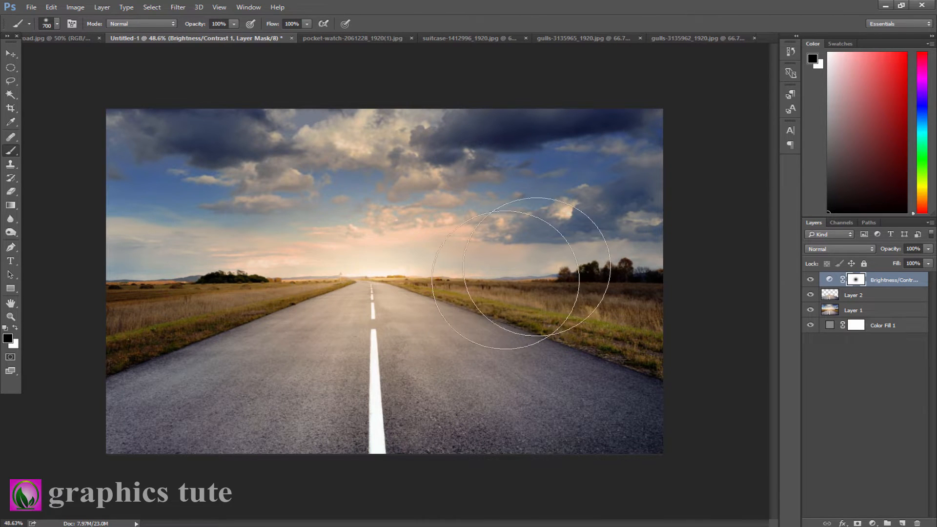
Enlarge the painted spot on the Brightness/Contrast mask and centre it on the horizon where the road ends
{"action": "left_click", "coordinate": [10, 54]}
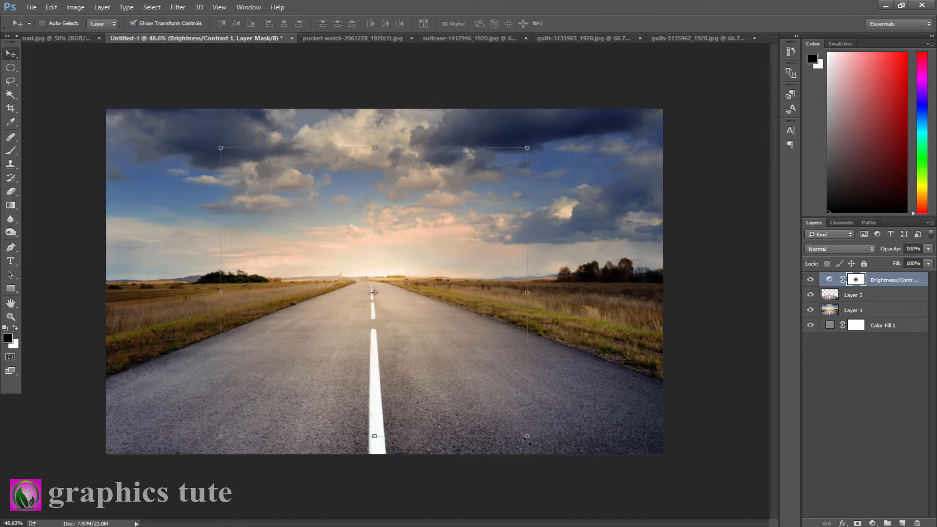
{"action": "left_click_drag", "start_coordinate": [527, 438], "coordinate": [646, 446]}
{"action": "left_click_drag", "start_coordinate": [546, 388], "coordinate": [520, 373]}
{"action": "left_click", "coordinate": [507, 25]}
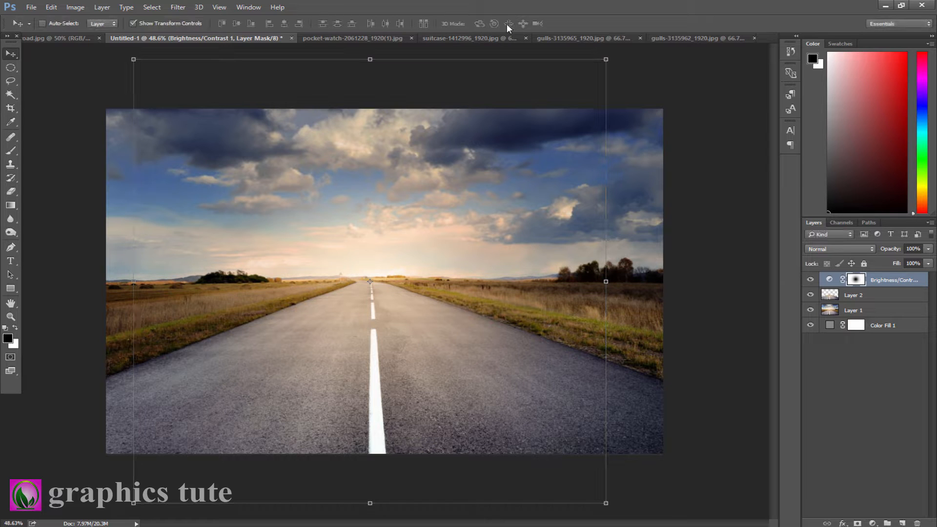
Add a Color Balance adjustment layer above Brightness/Contrast and shift its midtones to a warmer, more yellow tint
{"action": "left_click", "coordinate": [873, 523]}
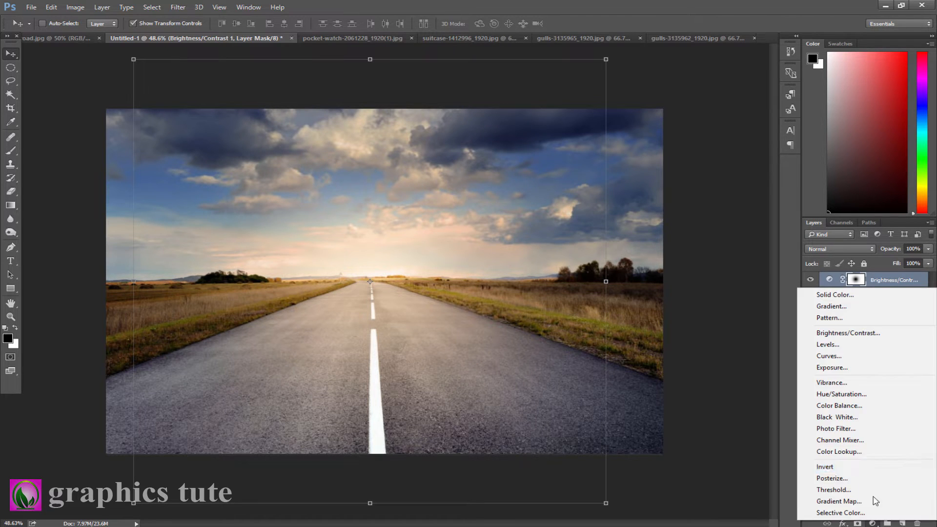
{"action": "left_click", "coordinate": [852, 407]}
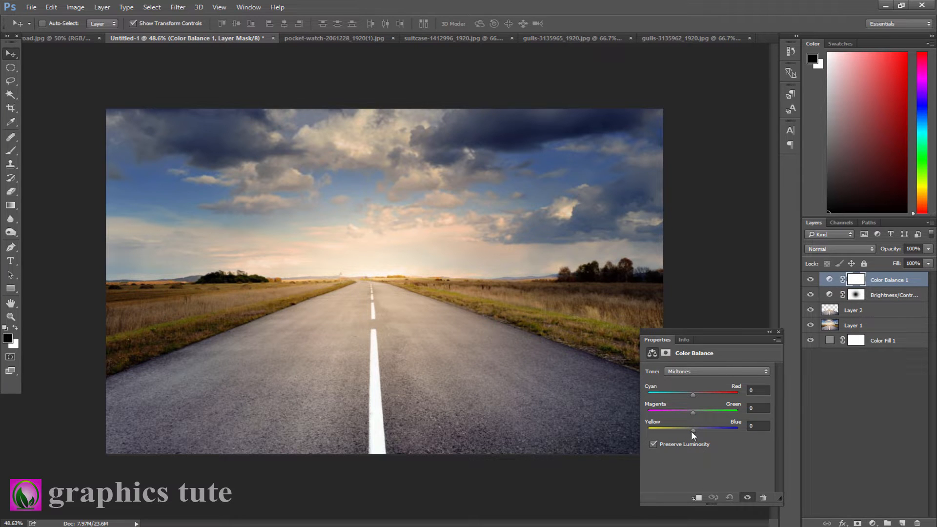
{"action": "left_click_drag", "start_coordinate": [691, 431], "coordinate": [692, 395]}
{"action": "left_click", "coordinate": [779, 332]}
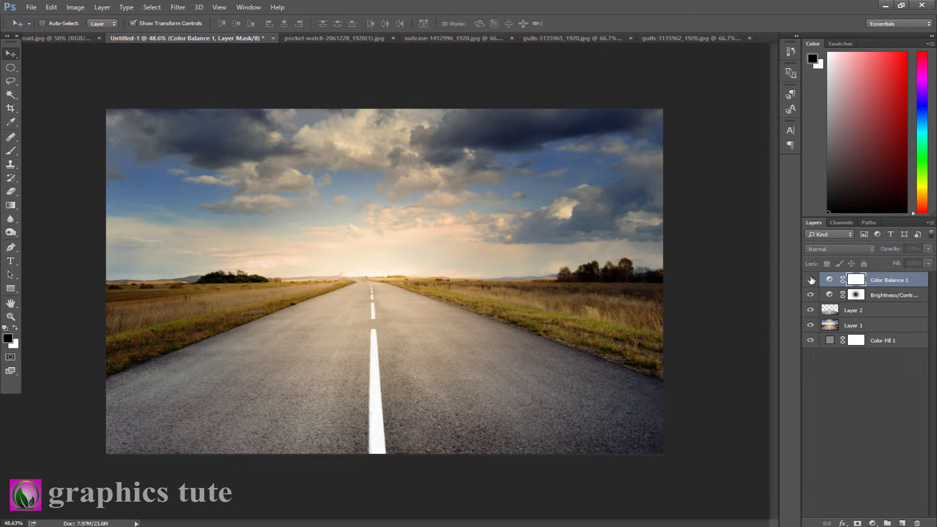
Switch to the pocket-watch image and unlock its background as an editable layer
{"action": "left_click", "coordinate": [308, 37]}
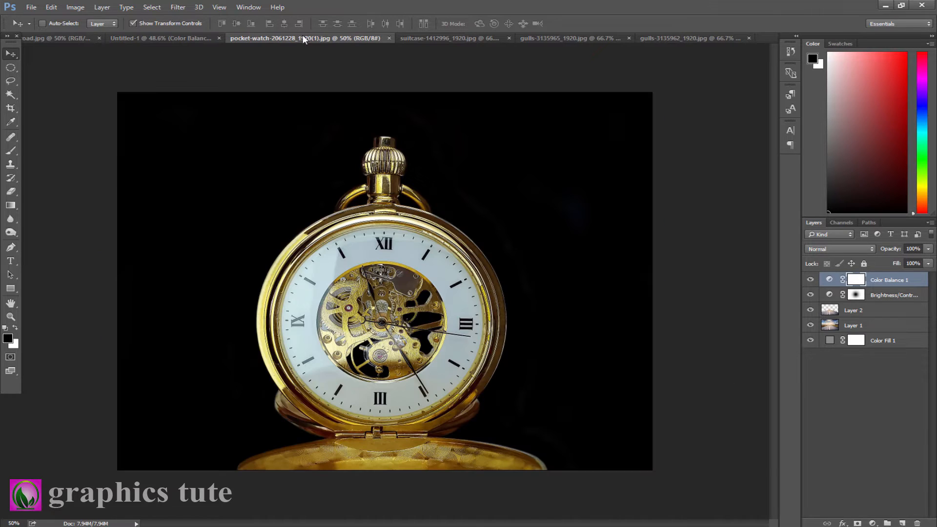
{"action": "left_click", "coordinate": [915, 282]}
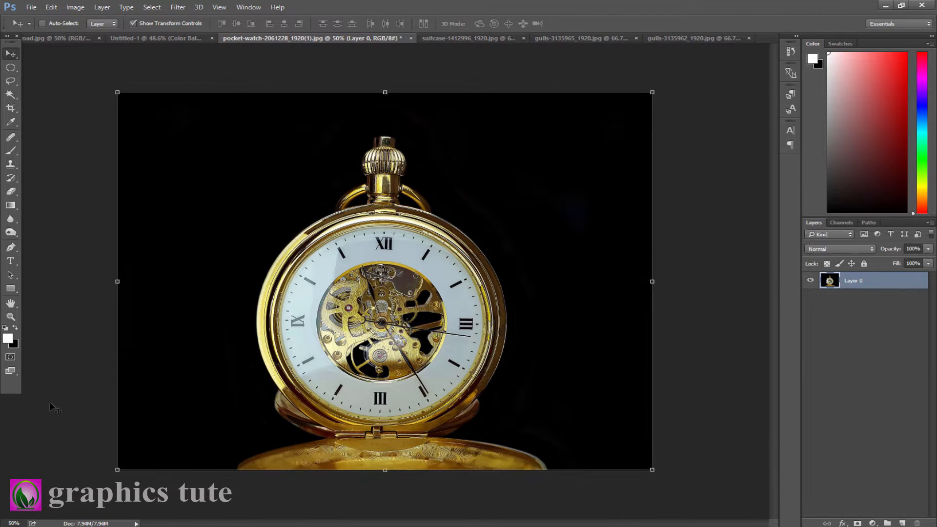
Start a Pen path at the hinge's left corner and trace it up the left rim of the watch case
{"action": "key", "text": "z"}
{"action": "left_click_drag", "start_coordinate": [306, 408], "coordinate": [350, 412]}
{"action": "left_click", "coordinate": [10, 248]}
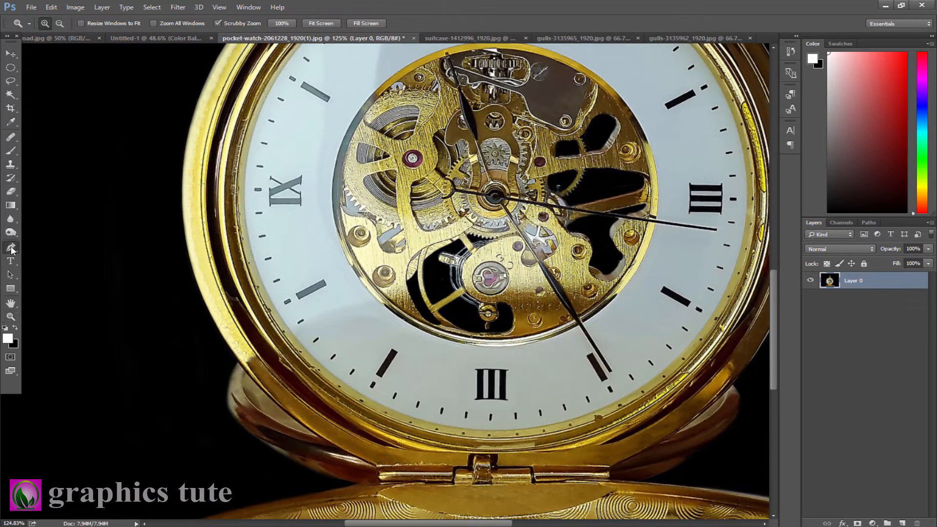
{"action": "left_click", "coordinate": [380, 469]}
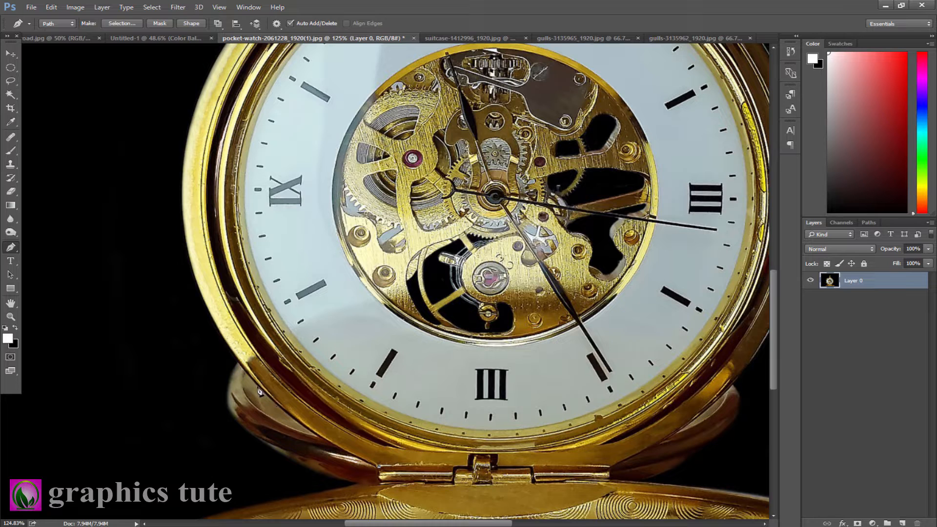
{"action": "key", "text": "ctrl+z"}
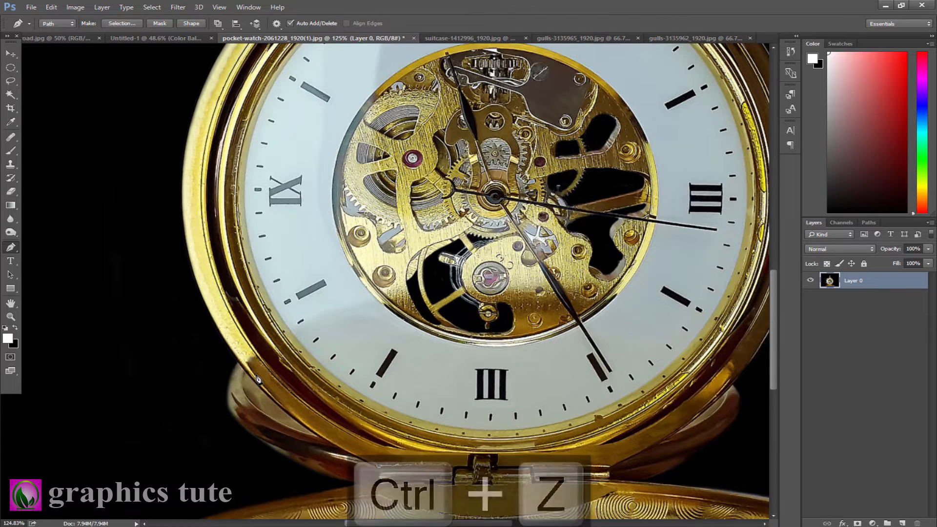
{"action": "key", "text": "ctrl+z"}
{"action": "key", "text": "ctrl+z"}
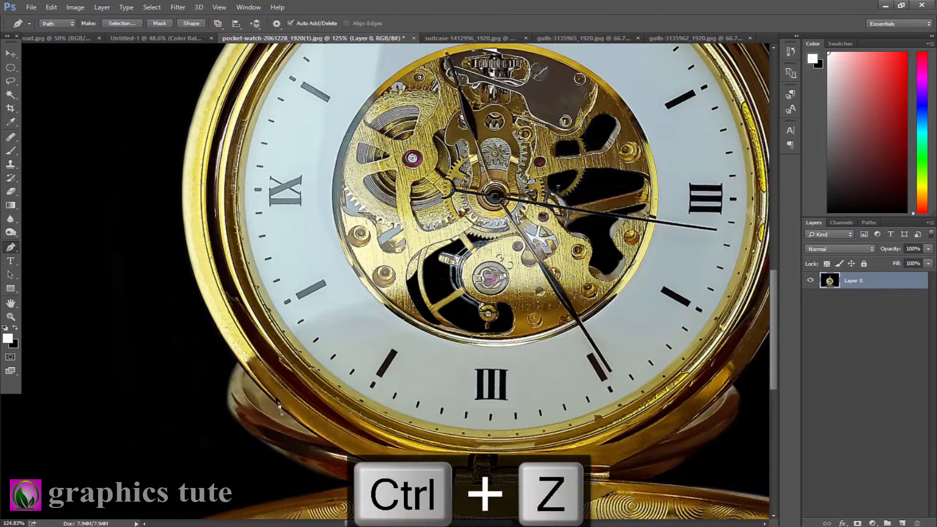
{"action": "left_click_drag", "start_coordinate": [213, 317], "coordinate": [201, 300]}
{"action": "left_click", "coordinate": [217, 331], "text": "alt"}
{"action": "left_click_drag", "start_coordinate": [183, 203], "coordinate": [192, 165]}
{"action": "left_click", "coordinate": [183, 203], "text": "alt"}
{"action": "left_click_drag", "start_coordinate": [236, 143], "coordinate": [199, 312]}
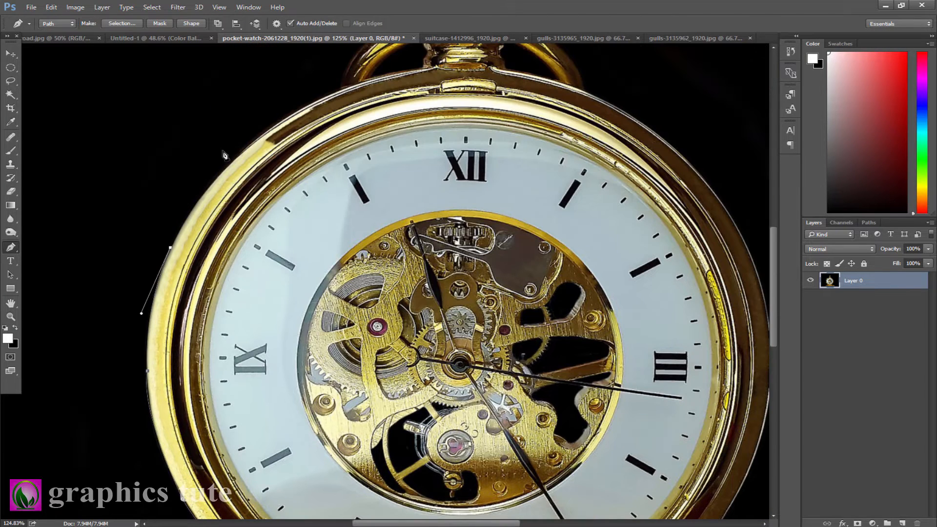
Continue the Pen path along the watch's upper-left rim and over the left side of the hanging ring to the neck
{"action": "left_click_drag", "start_coordinate": [252, 141], "coordinate": [290, 340]}
{"action": "key", "text": "ctrl+alt+z"}
{"action": "left_click", "coordinate": [287, 336]}
{"action": "left_click_drag", "start_coordinate": [371, 264], "coordinate": [436, 256]}
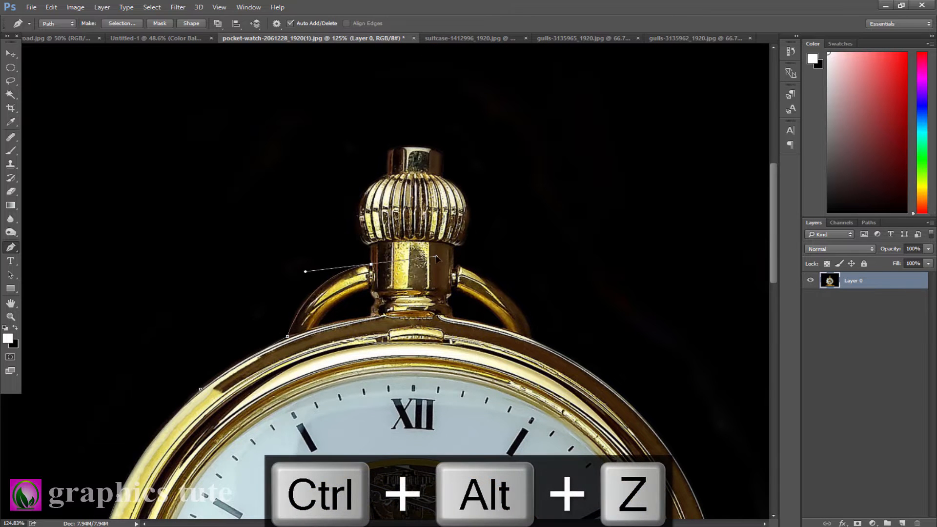
Trace the Pen path around the ribbed crown and down the right side of the neck
{"action": "left_click", "coordinate": [368, 189]}
{"action": "left_click_drag", "start_coordinate": [391, 173], "coordinate": [411, 171]}
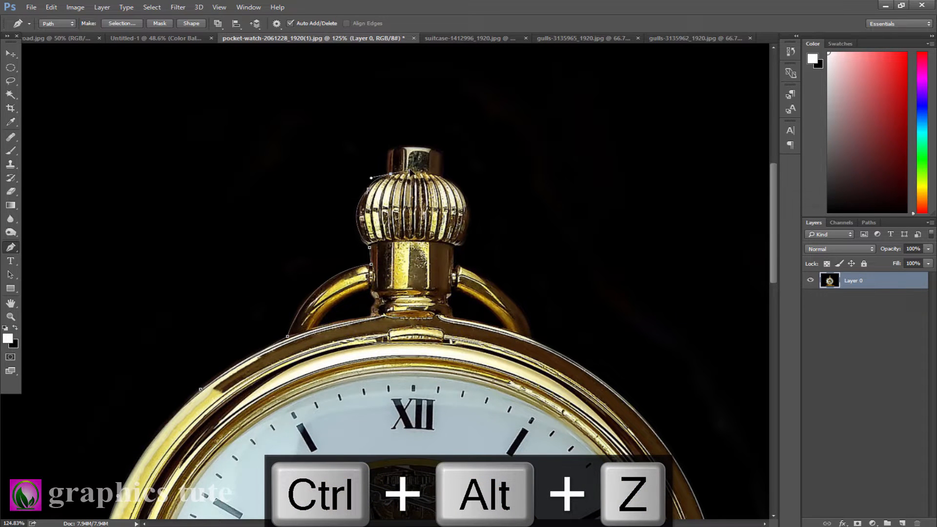
{"action": "left_click", "coordinate": [440, 156], "text": "alt"}
{"action": "left_click", "coordinate": [439, 175]}
{"action": "left_click_drag", "start_coordinate": [467, 220], "coordinate": [453, 254]}
{"action": "left_click", "coordinate": [468, 220], "text": "alt"}
{"action": "left_click", "coordinate": [452, 246]}
{"action": "left_click", "coordinate": [452, 265]}
Trace the right side of the ring and the right rim down to the hinge, completing the path around the watch
{"action": "left_click_drag", "start_coordinate": [533, 336], "coordinate": [492, 208]}
{"action": "left_click", "coordinate": [533, 336], "text": "alt"}
{"action": "left_click_drag", "start_coordinate": [612, 303], "coordinate": [641, 389]}
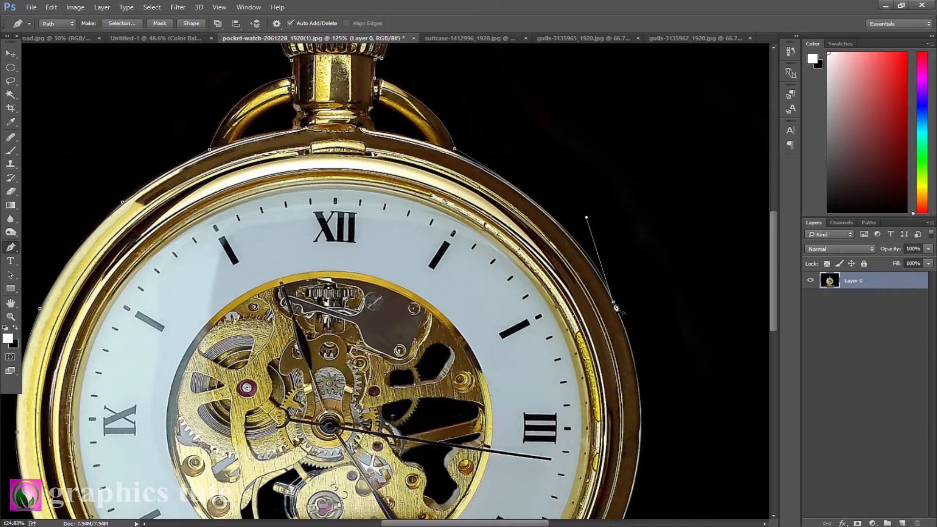
{"action": "left_click_drag", "start_coordinate": [607, 404], "coordinate": [544, 195]}
{"action": "left_click_drag", "start_coordinate": [565, 300], "coordinate": [553, 224]}
{"action": "left_click", "coordinate": [565, 300], "text": "alt"}
{"action": "left_click", "coordinate": [483, 273]}
{"action": "left_click_drag", "start_coordinate": [428, 297], "coordinate": [413, 305]}
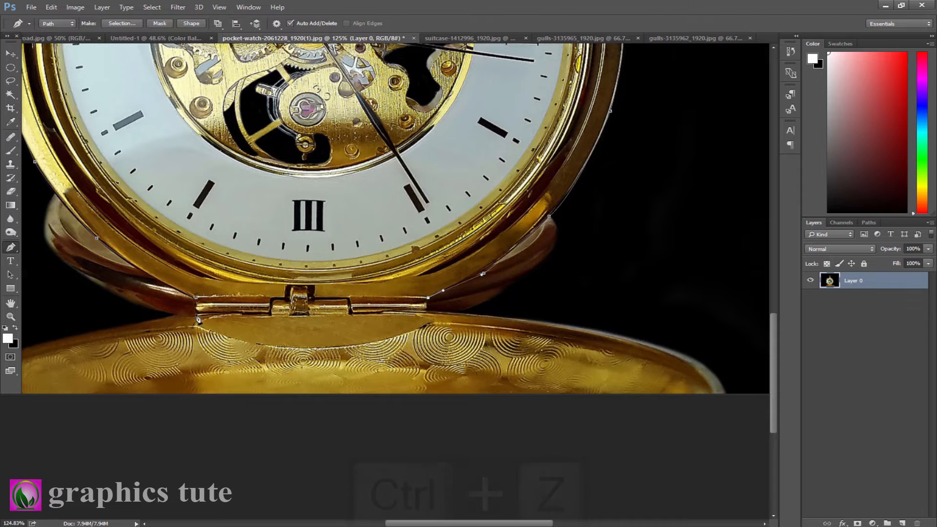
Turn the watch path into a selection and add a layer mask from it to isolate the watch
{"action": "right_click", "coordinate": [343, 229]}
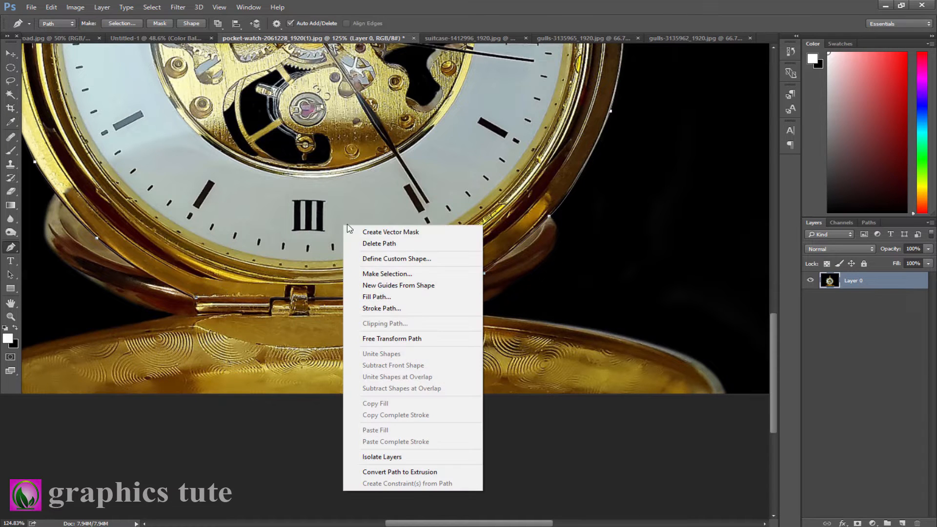
{"action": "left_click", "coordinate": [381, 287]}
{"action": "left_click", "coordinate": [527, 156]}
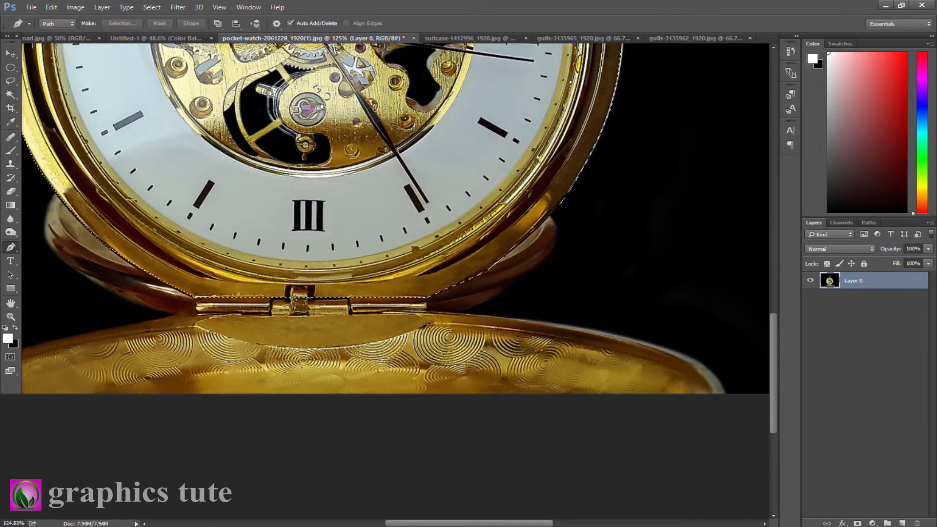
{"action": "left_click", "coordinate": [857, 523]}
{"action": "key", "text": "z"}
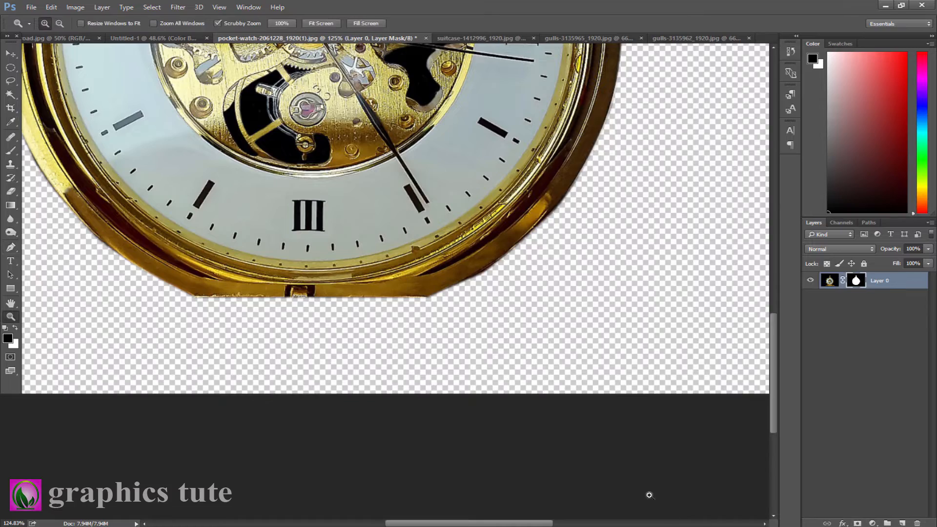
{"action": "mouse_move", "coordinate": [527, 368]}
{"action": "left_mouse_down"}
{"action": "mouse_move", "coordinate": [483, 331]}
{"action": "mouse_move", "coordinate": [532, 384]}
{"action": "left_mouse_up"}
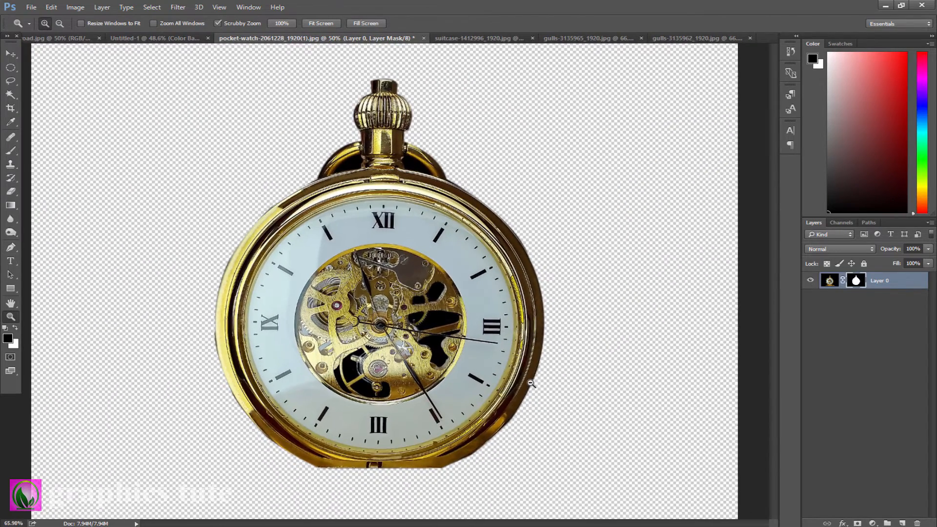
Move the cut-out watch into the Untitled-1 road composition, scale it to about 95.78%, and centre it over the road
{"action": "left_click", "coordinate": [10, 54]}
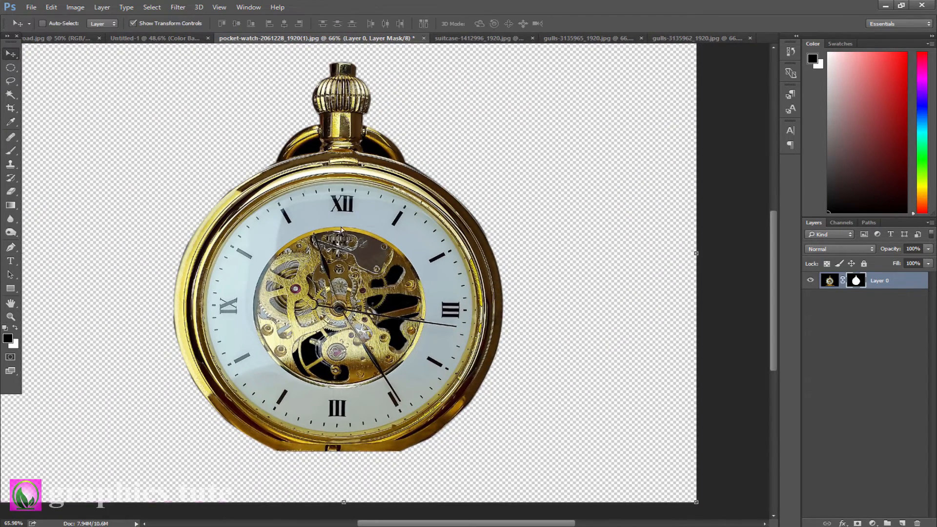
{"action": "left_click_drag", "start_coordinate": [341, 230], "coordinate": [410, 305]}
{"action": "left_click_drag", "start_coordinate": [644, 436], "coordinate": [633, 419]}
{"action": "left_click_drag", "start_coordinate": [454, 379], "coordinate": [451, 356]}
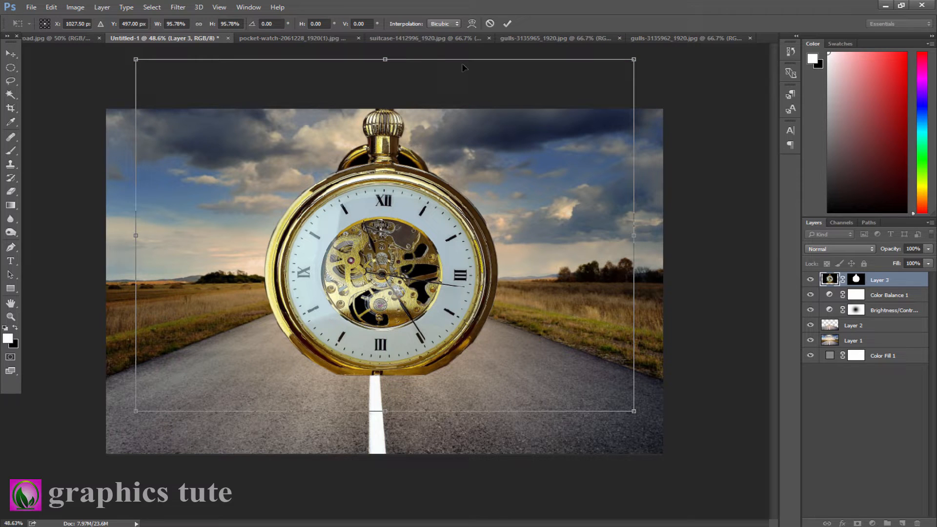
{"action": "left_click", "coordinate": [507, 24]}
{"action": "left_click_drag", "start_coordinate": [396, 195], "coordinate": [394, 203]}
Duplicate the masked watch layer, hide the original Layer 3, and target the copy's mask
{"action": "left_click", "coordinate": [856, 281]}
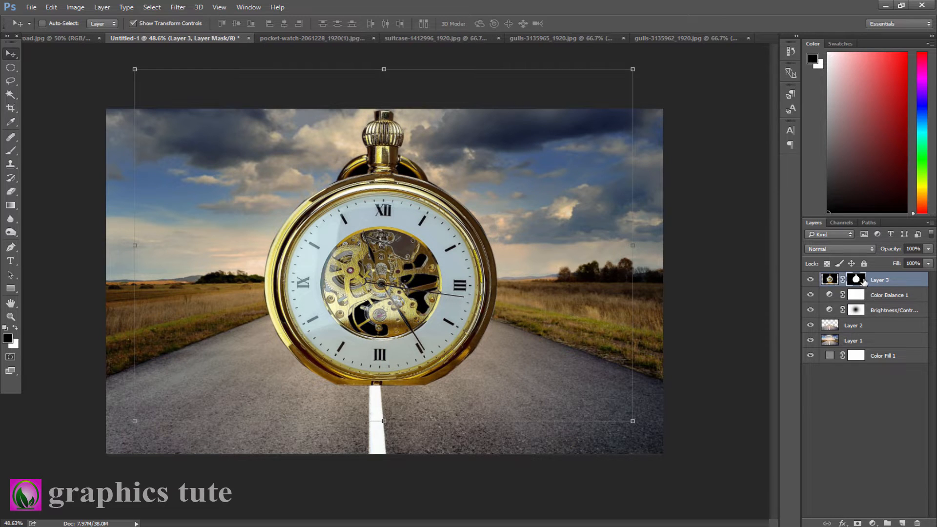
{"action": "key", "text": "ctrl+j"}
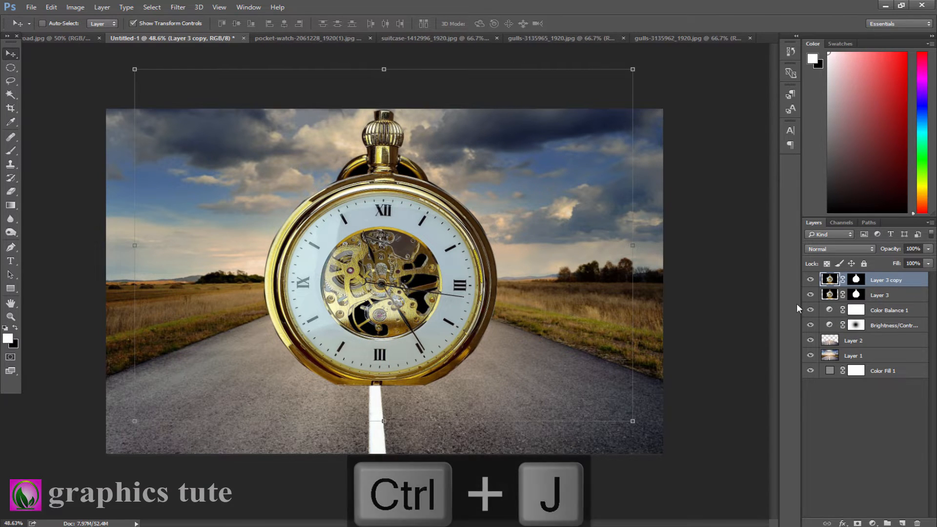
{"action": "left_click", "coordinate": [856, 281]}
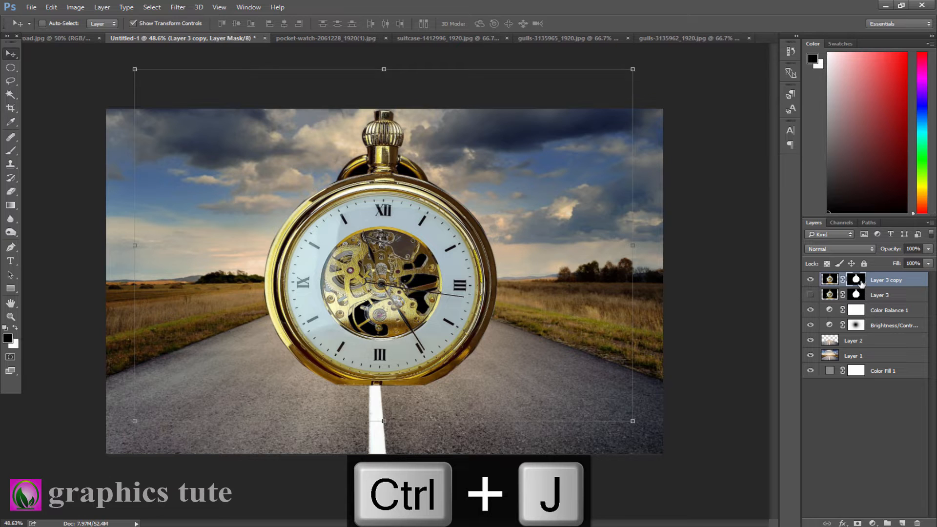
Paint black on the Layer 3 copy mask with a hard round brush of about 80 px to hide the watch below the road's far edge
{"action": "left_click", "coordinate": [11, 317]}
{"action": "left_click_drag", "start_coordinate": [381, 408], "coordinate": [409, 408]}
{"action": "left_click", "coordinate": [11, 151]}
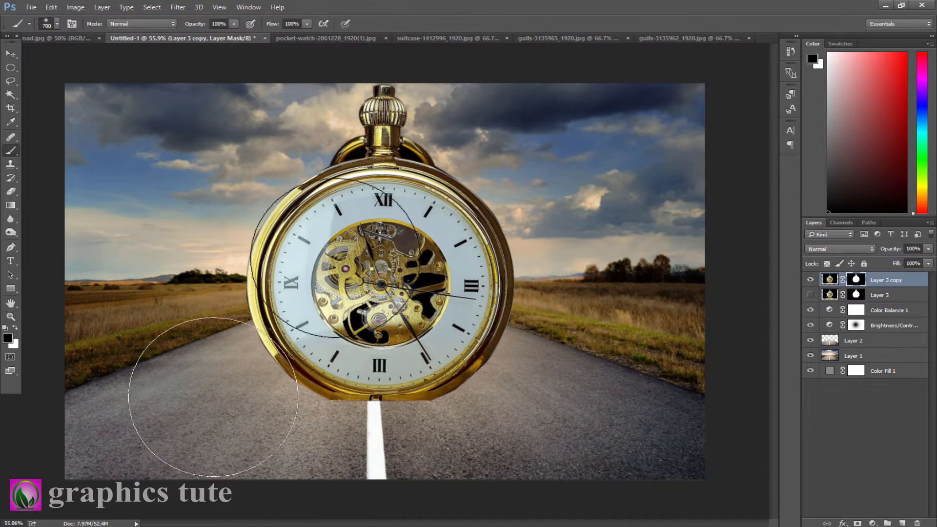
{"action": "left_click", "coordinate": [57, 24]}
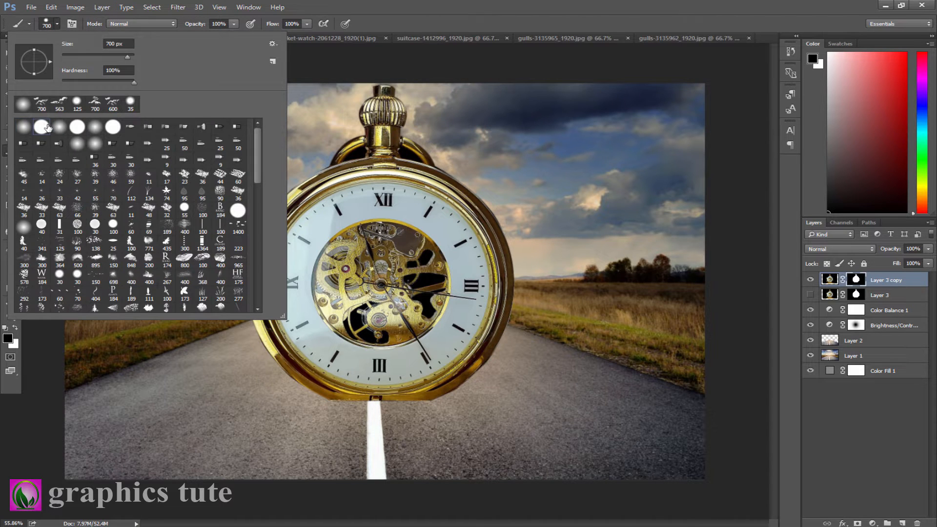
{"action": "left_click", "coordinate": [427, 14]}
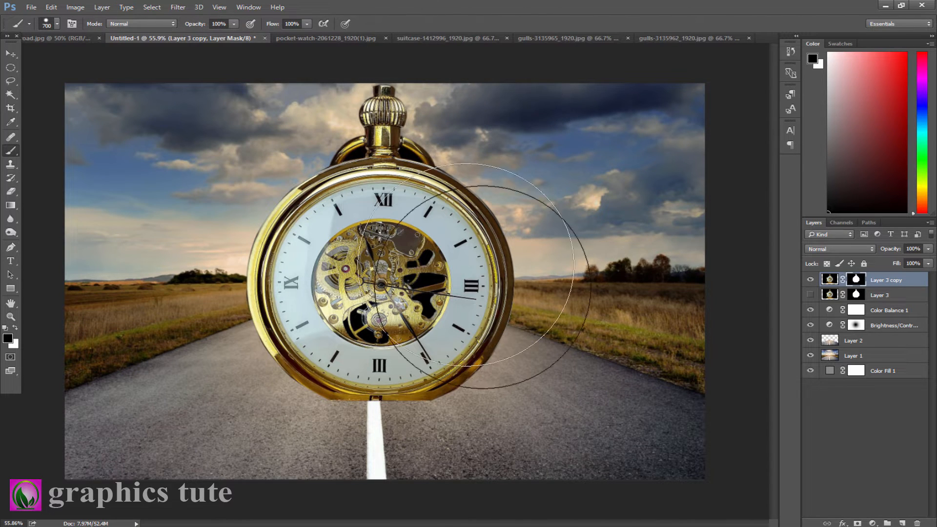
{"action": "key", "text": "bracketleft"}
{"action": "key", "text": "bracketleft"}
{"action": "key", "text": "bracketleft"}
{"action": "key", "text": "bracketleft"}
{"action": "key", "text": "bracketleft"}
{"action": "key", "text": "bracketleft"}
{"action": "key", "text": "bracketleft"}
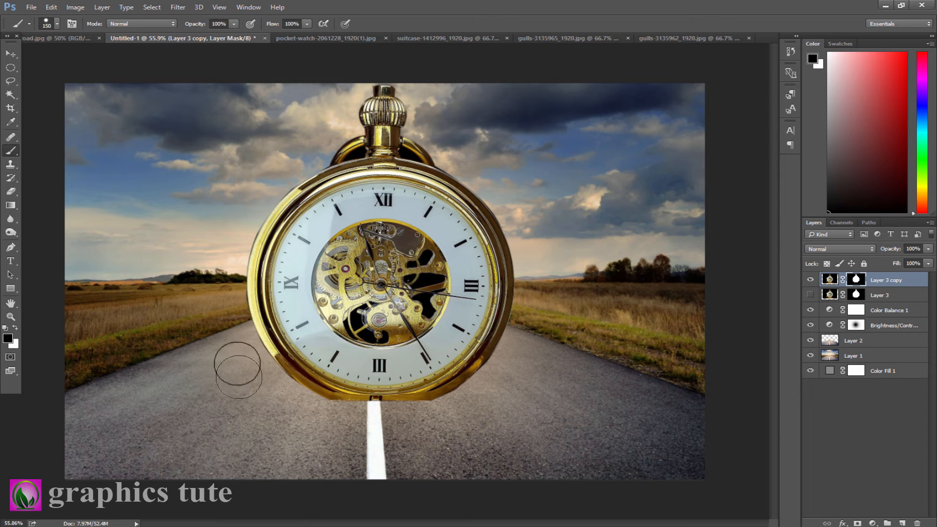
{"action": "key", "text": "bracketleft"}
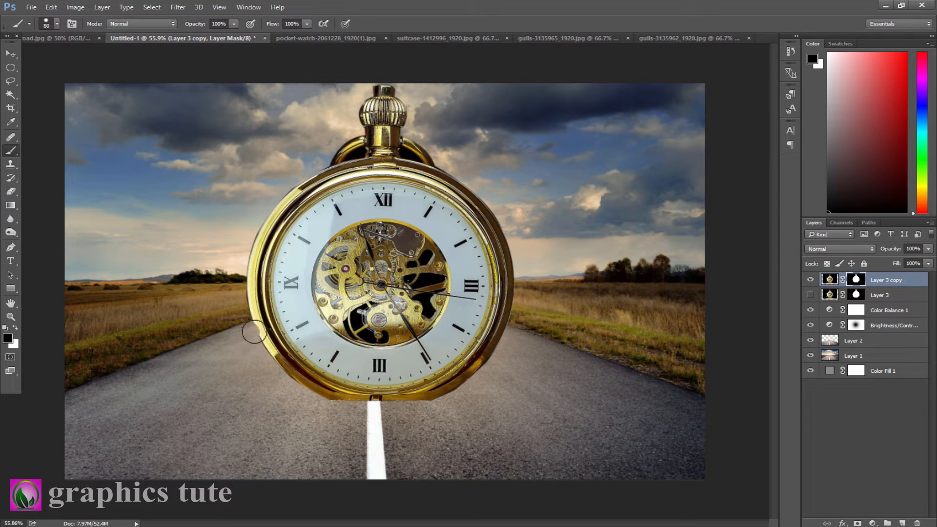
{"action": "mouse_move", "coordinate": [251, 330]}
{"action": "left_mouse_down"}
{"action": "mouse_move", "coordinate": [397, 348]}
{"action": "mouse_move", "coordinate": [320, 356]}
{"action": "mouse_move", "coordinate": [258, 332]}
{"action": "mouse_move", "coordinate": [545, 325]}
{"action": "mouse_move", "coordinate": [454, 353]}
{"action": "mouse_move", "coordinate": [416, 392]}
{"action": "mouse_move", "coordinate": [437, 393]}
{"action": "mouse_move", "coordinate": [396, 393]}
{"action": "mouse_move", "coordinate": [424, 383]}
{"action": "mouse_move", "coordinate": [427, 362]}
{"action": "left_mouse_up"}
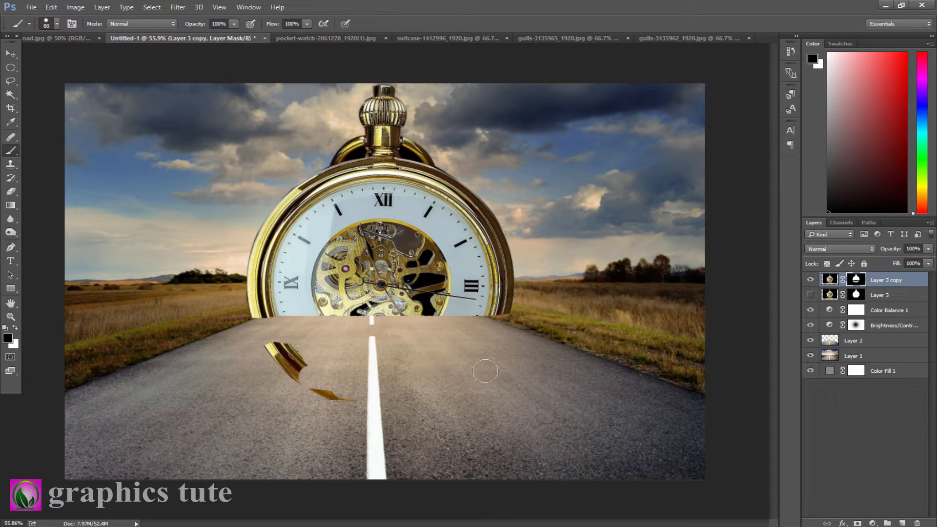
{"action": "mouse_move", "coordinate": [344, 392]}
{"action": "left_mouse_down"}
{"action": "mouse_move", "coordinate": [303, 388]}
{"action": "mouse_move", "coordinate": [293, 362]}
{"action": "mouse_move", "coordinate": [261, 351]}
{"action": "left_mouse_up"}
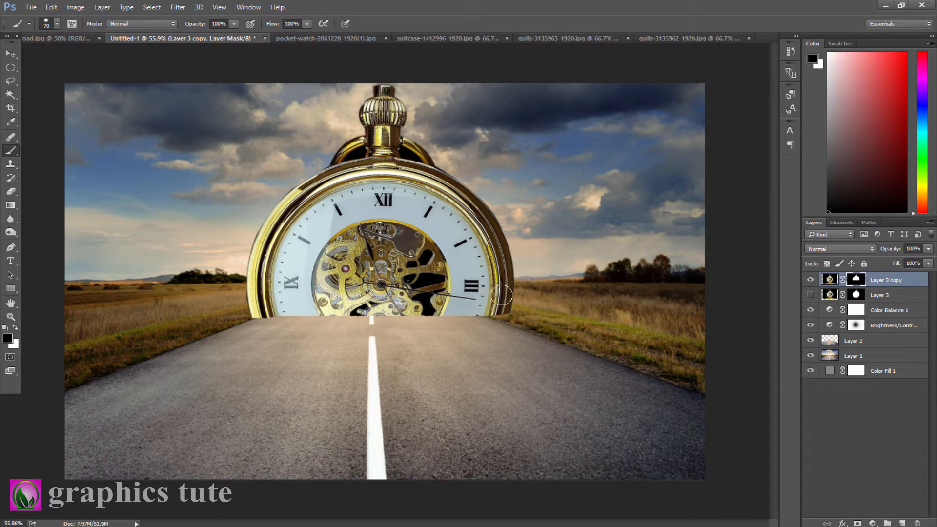
{"action": "key", "text": "x"}
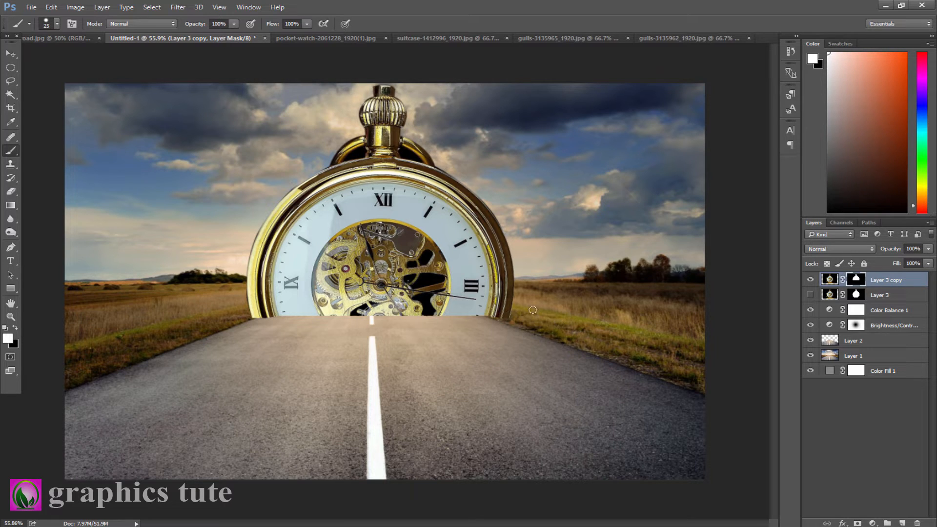
Apply the layer mask of Layer 3 copy permanently to the watch
{"action": "left_click", "coordinate": [10, 316]}
{"action": "left_click_drag", "start_coordinate": [401, 318], "coordinate": [419, 360]}
{"action": "right_click", "coordinate": [857, 281]}
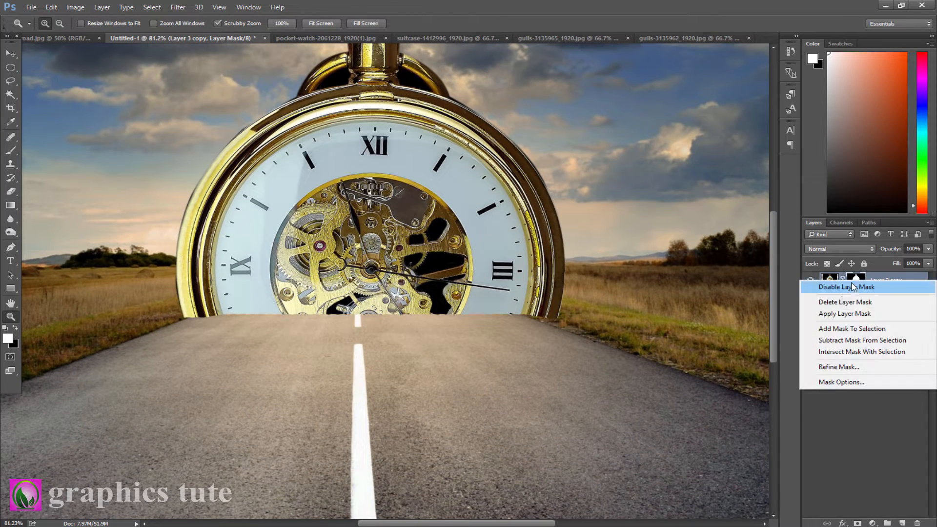
{"action": "left_click", "coordinate": [836, 312]}
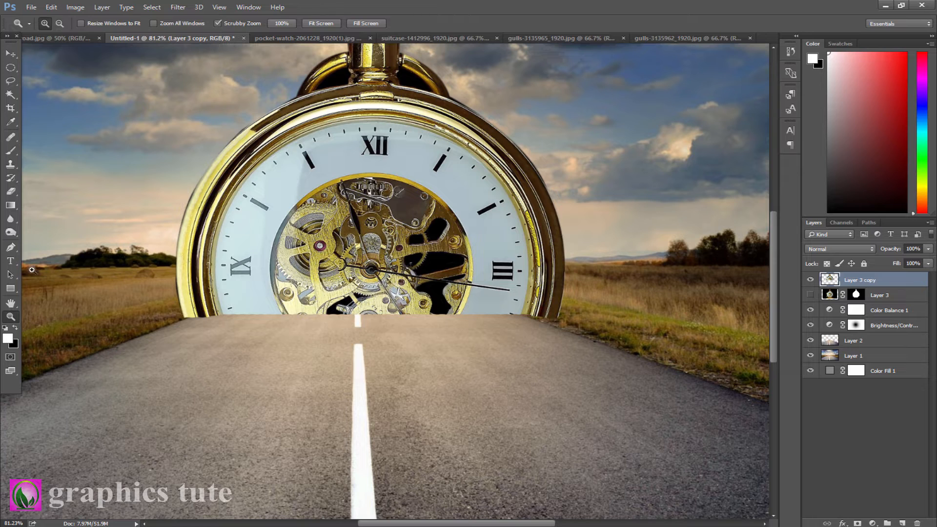
Trace the watch dial inside the gold case down to the road edge with a Pen path and convert it to a selection
{"action": "left_click", "coordinate": [10, 247]}
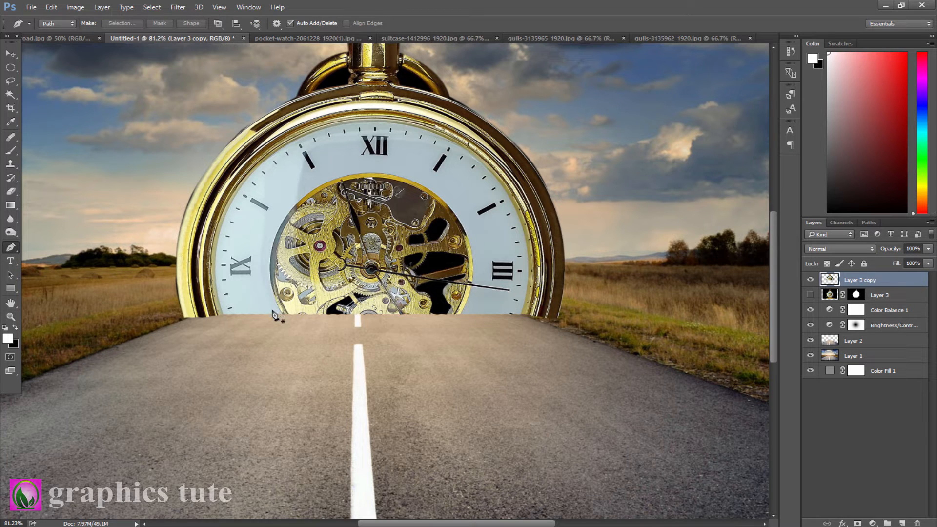
{"action": "left_click", "coordinate": [223, 315]}
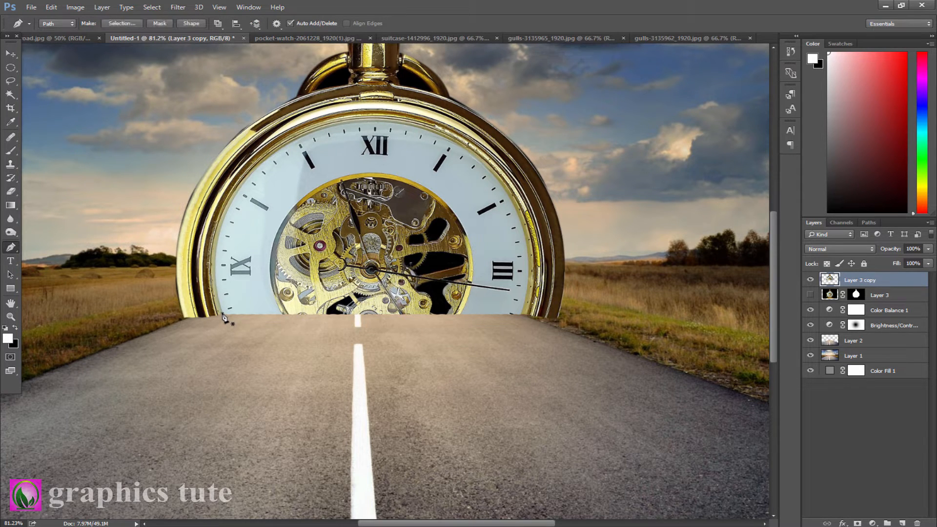
{"action": "left_click_drag", "start_coordinate": [266, 161], "coordinate": [339, 99]}
{"action": "left_click", "coordinate": [265, 157], "text": "alt"}
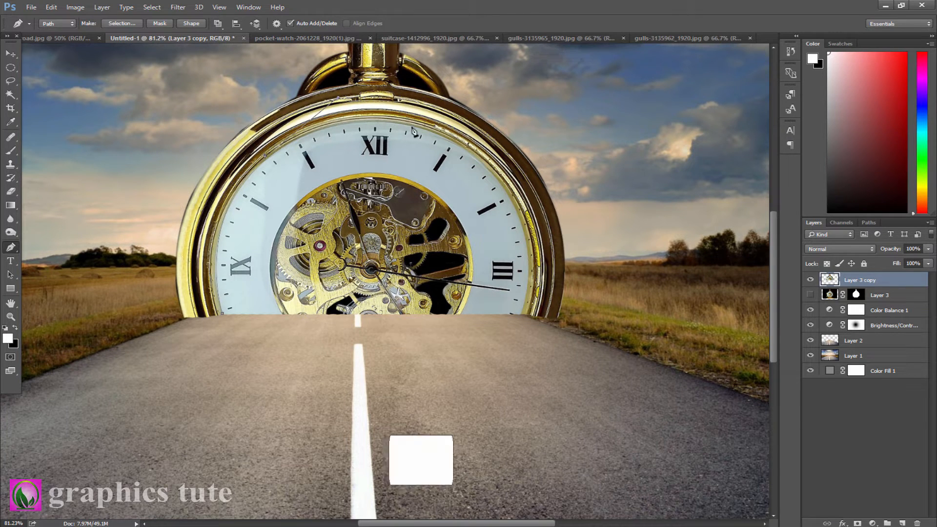
{"action": "left_click_drag", "start_coordinate": [412, 125], "coordinate": [493, 145]}
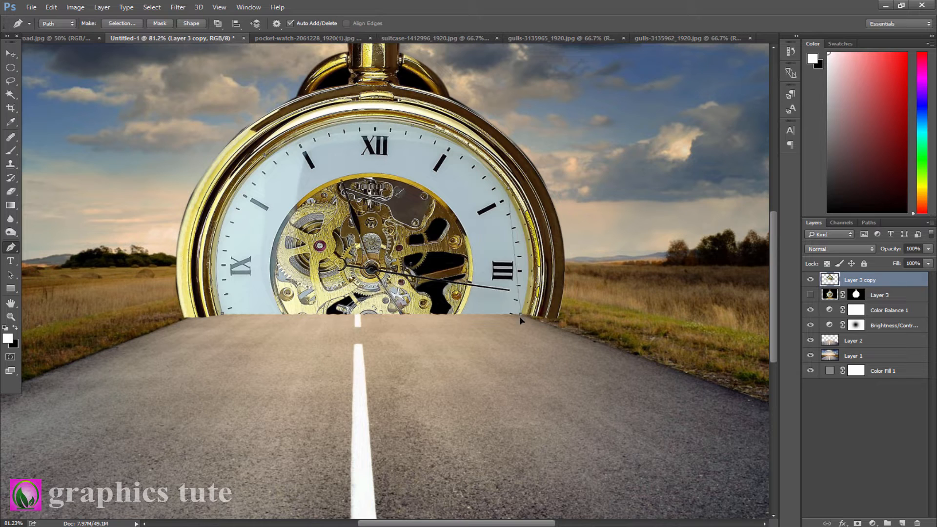
{"action": "left_click_drag", "start_coordinate": [518, 324], "coordinate": [498, 382]}
{"action": "right_click", "coordinate": [260, 296]}
{"action": "left_click", "coordinate": [303, 76]}
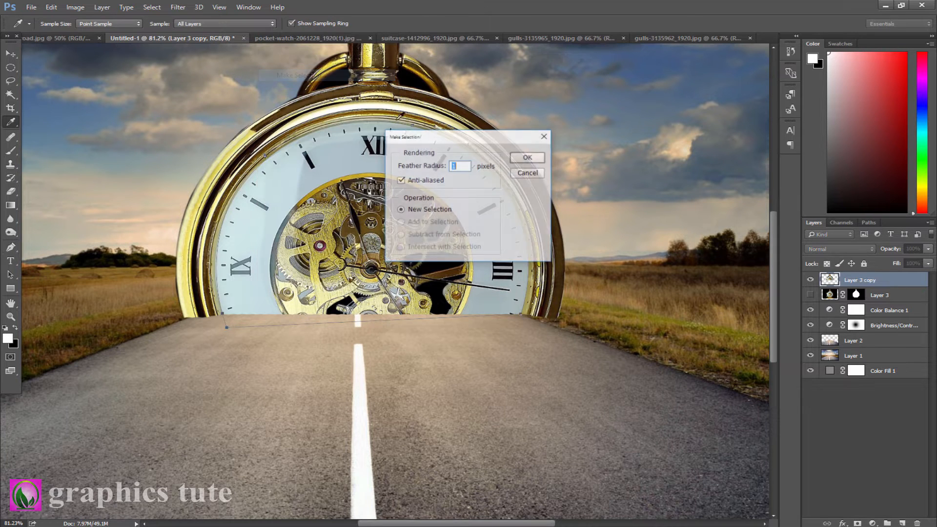
{"action": "left_click", "coordinate": [527, 157]}
Cut the selected dial out of Layer 3 copy and paste it onto its own layer
{"action": "right_click", "coordinate": [397, 205]}
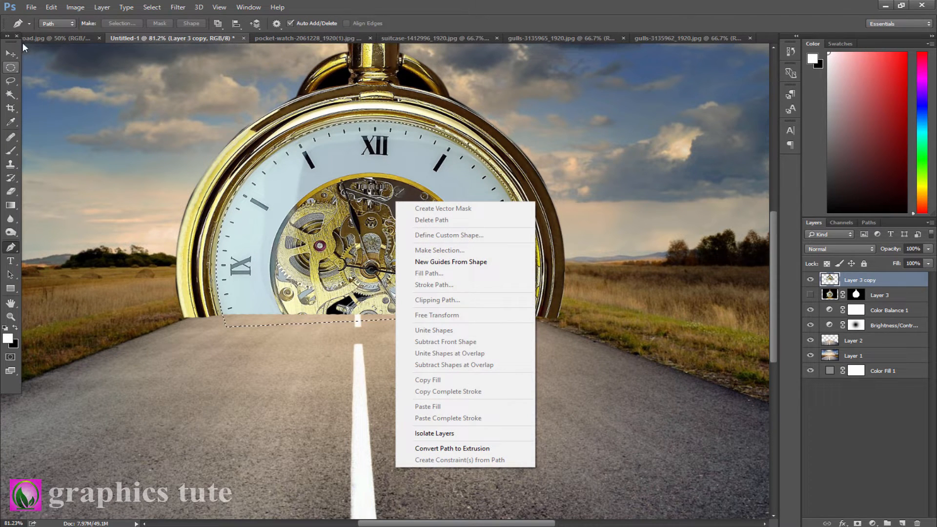
{"action": "left_click", "coordinate": [51, 9]}
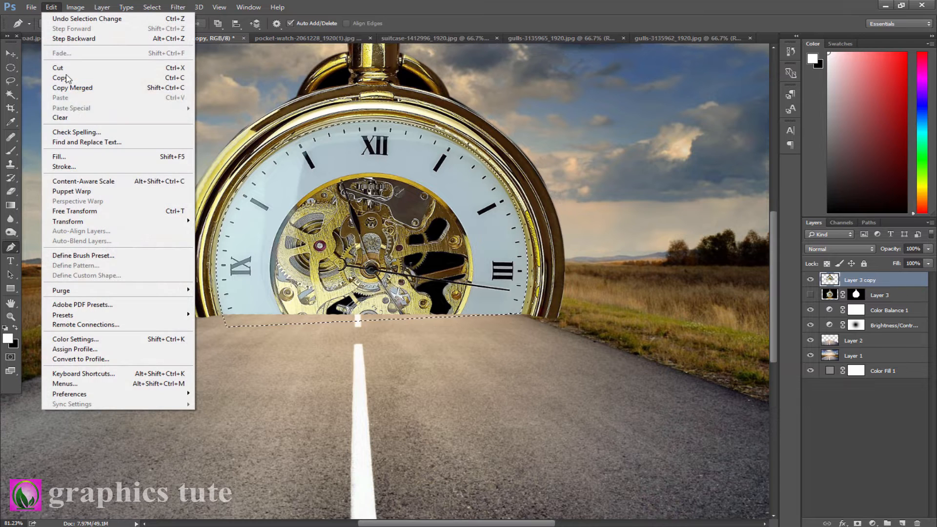
{"action": "left_click", "coordinate": [60, 68]}
{"action": "left_click", "coordinate": [52, 8]}
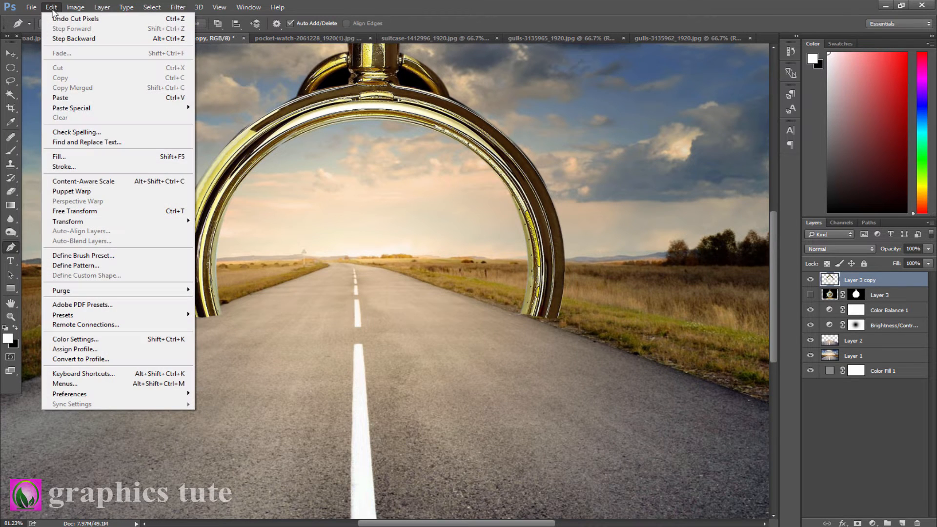
{"action": "left_click", "coordinate": [72, 98]}
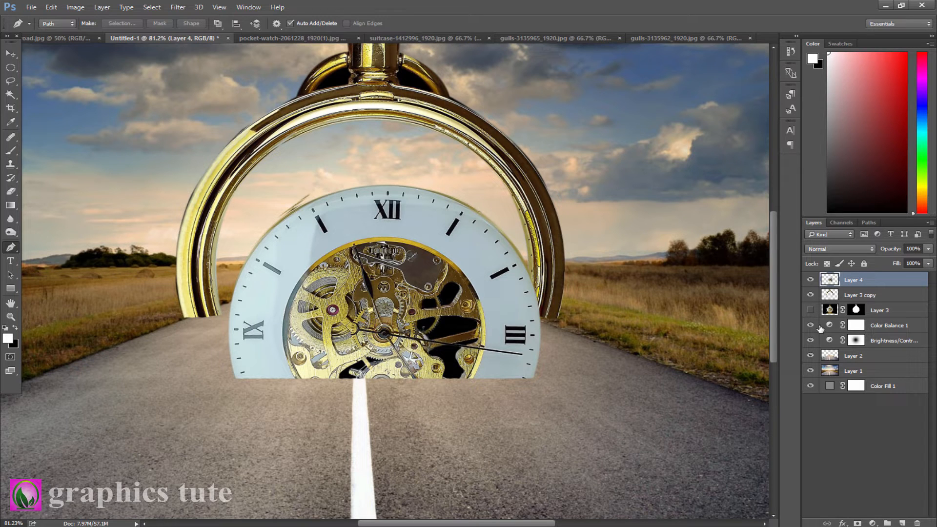
Hide the pasted dial layer and select Layer 3 copy for editing
{"action": "left_click", "coordinate": [810, 280]}
{"action": "left_click", "coordinate": [854, 295]}
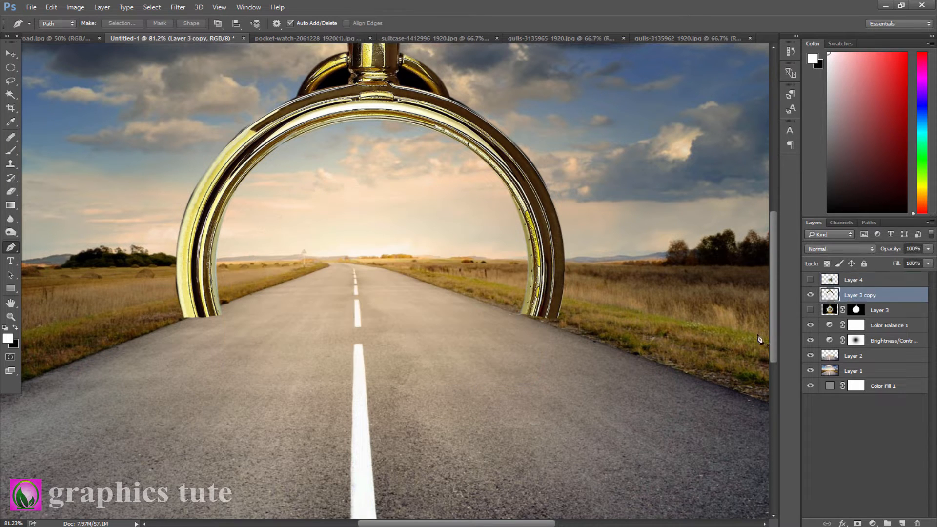
{"action": "left_click", "coordinate": [10, 150]}
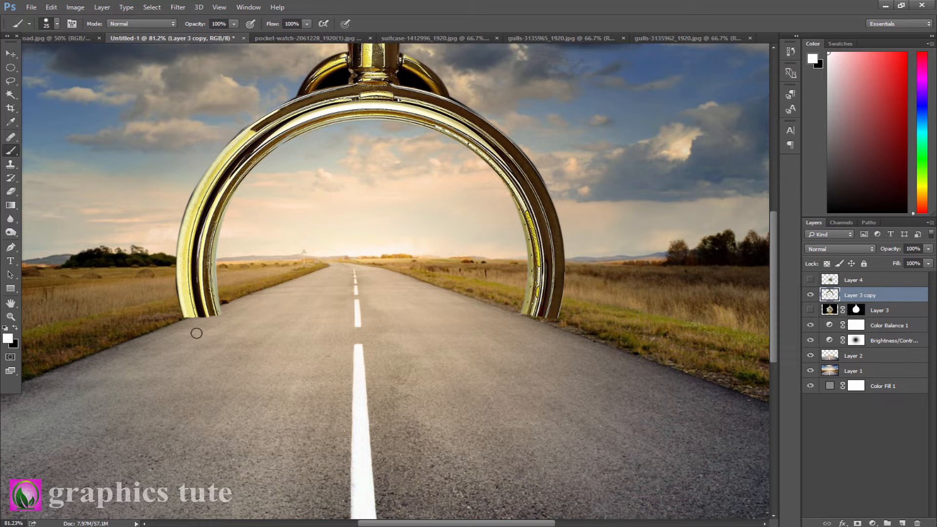
{"action": "key", "text": "x"}
{"action": "key", "text": "ctrl+z"}
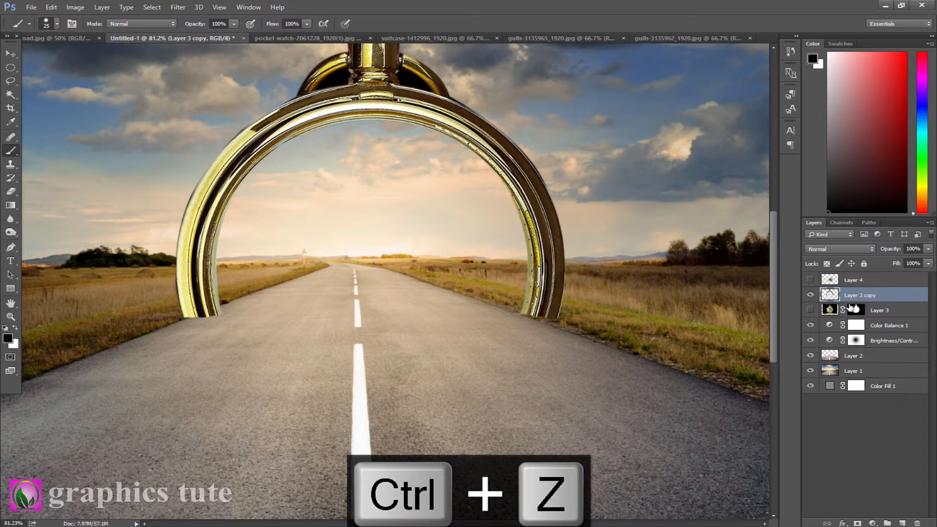
Erase the lower ends of the watch case where they overlap the road, using a 30 px Eraser
{"action": "left_click", "coordinate": [10, 192]}
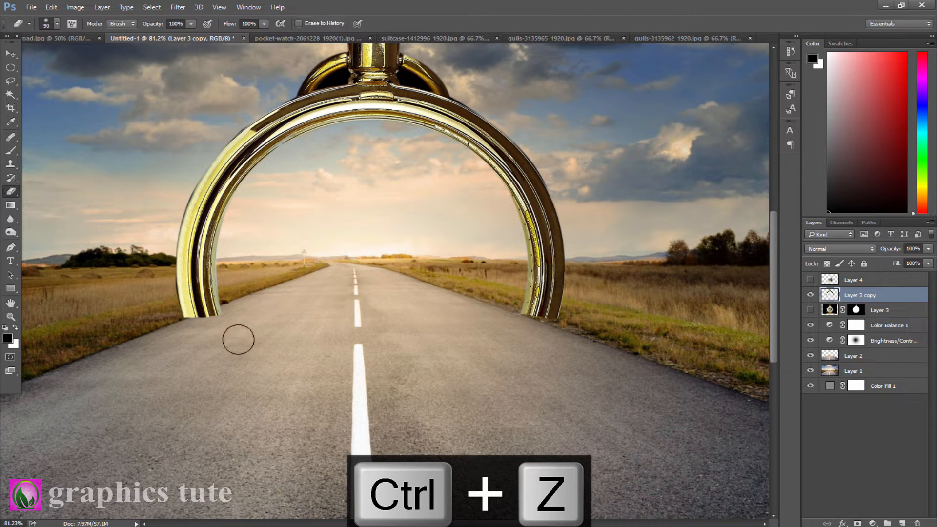
{"action": "key", "text": "bracketleft"}
{"action": "key", "text": "bracketleft"}
{"action": "key", "text": "bracketleft"}
{"action": "key", "text": "bracketleft"}
{"action": "key", "text": "bracketleft"}
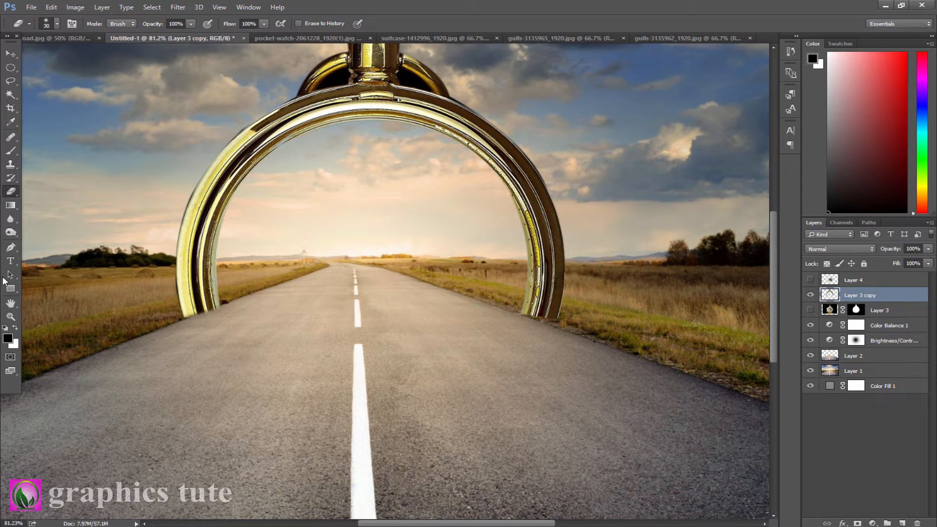
Select Layer 4 and make the cut-out dial visible again over the whole composition
{"action": "left_click", "coordinate": [10, 317]}
{"action": "left_click_drag", "start_coordinate": [454, 374], "coordinate": [406, 367]}
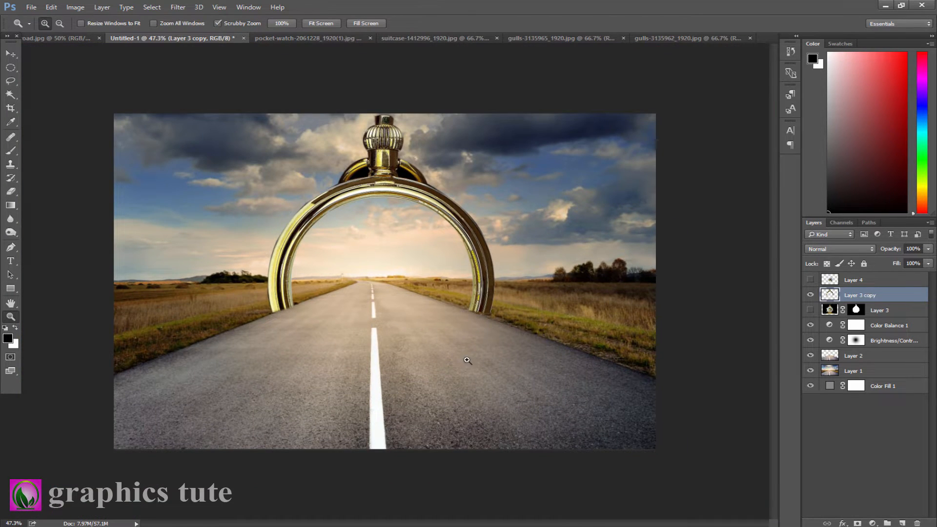
{"action": "left_click_drag", "start_coordinate": [467, 360], "coordinate": [465, 362]}
{"action": "left_click", "coordinate": [855, 281]}
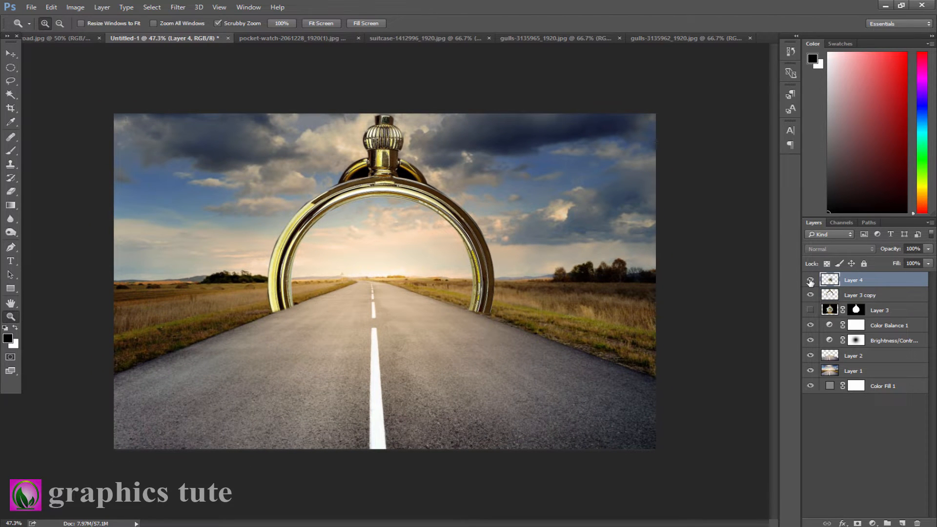
{"action": "left_click", "coordinate": [810, 280]}
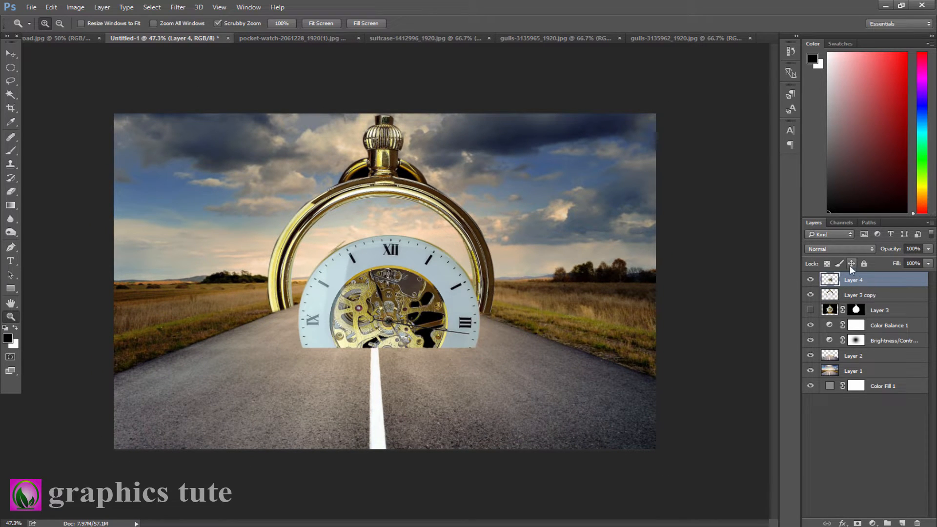
Apply Levels to Layer 4's Blue channel with input black at 156 and input white at 177
{"action": "left_click", "coordinate": [838, 223]}
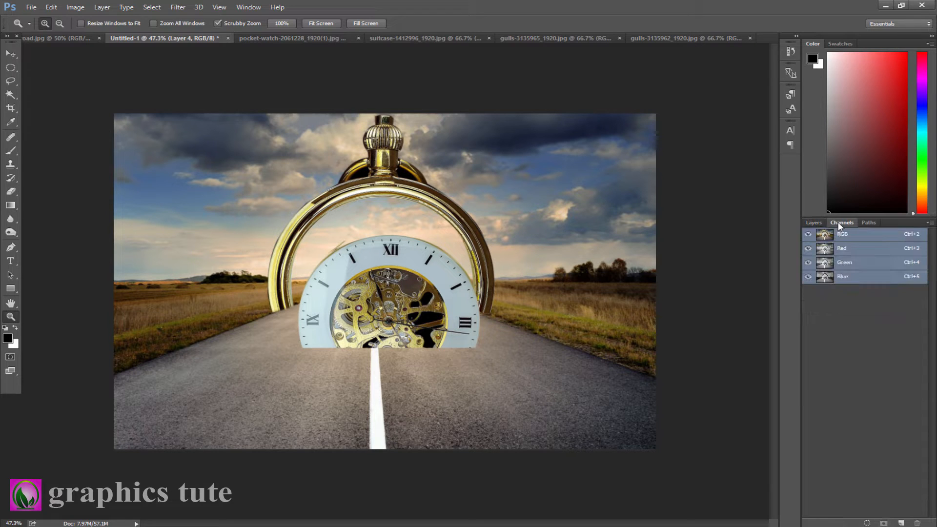
{"action": "left_click", "coordinate": [852, 278]}
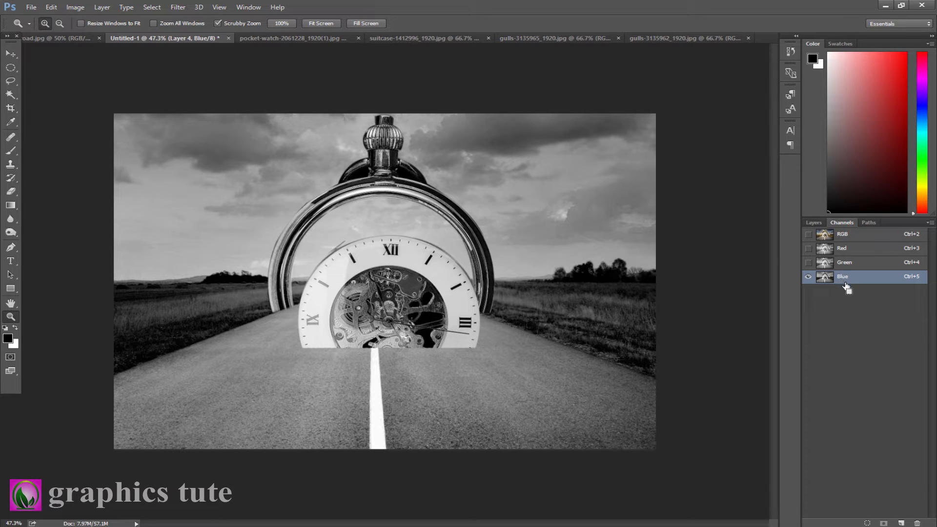
{"action": "key", "text": "ctrl+l"}
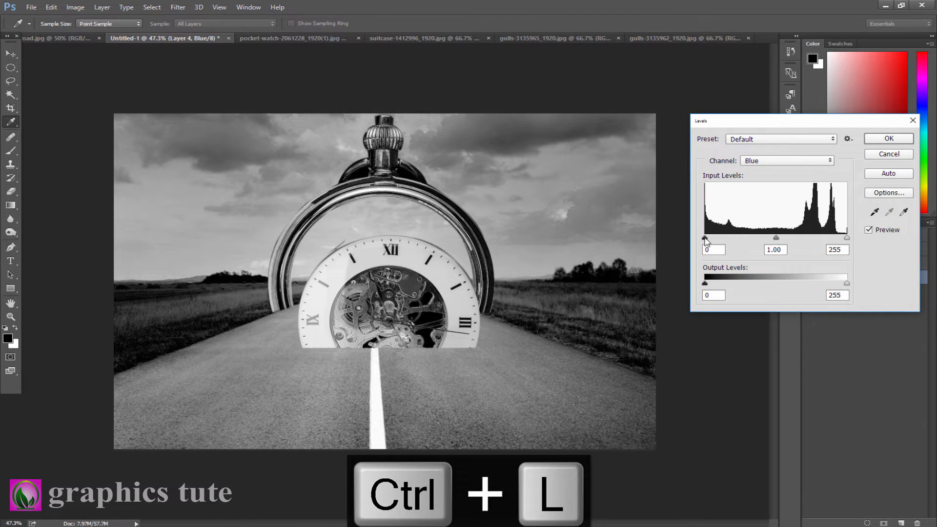
{"action": "left_click_drag", "start_coordinate": [705, 241], "coordinate": [776, 251]}
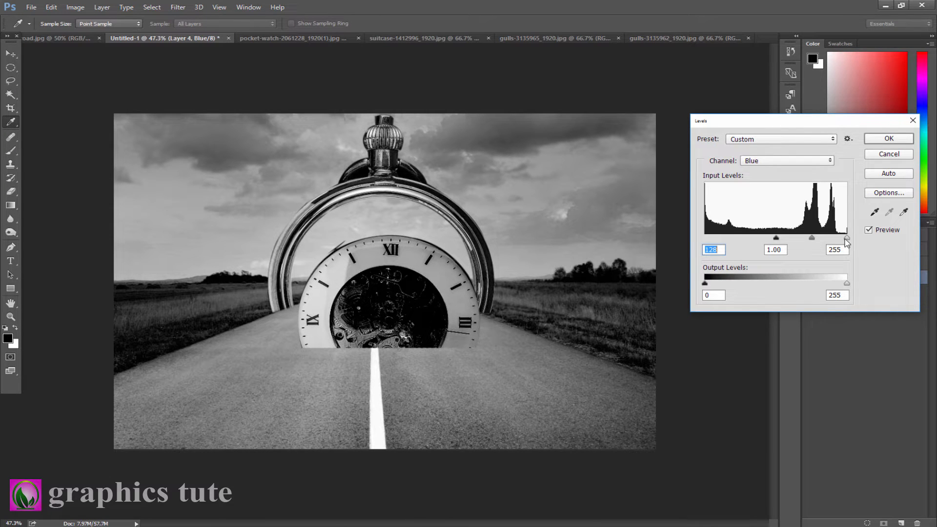
{"action": "left_click_drag", "start_coordinate": [847, 242], "coordinate": [792, 239]}
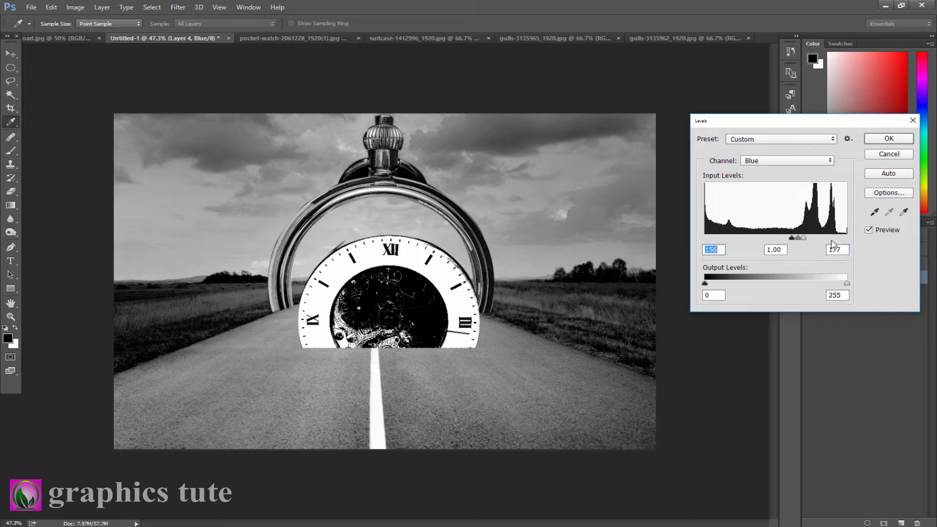
{"action": "left_click", "coordinate": [889, 139]}
{"action": "key", "text": "z"}
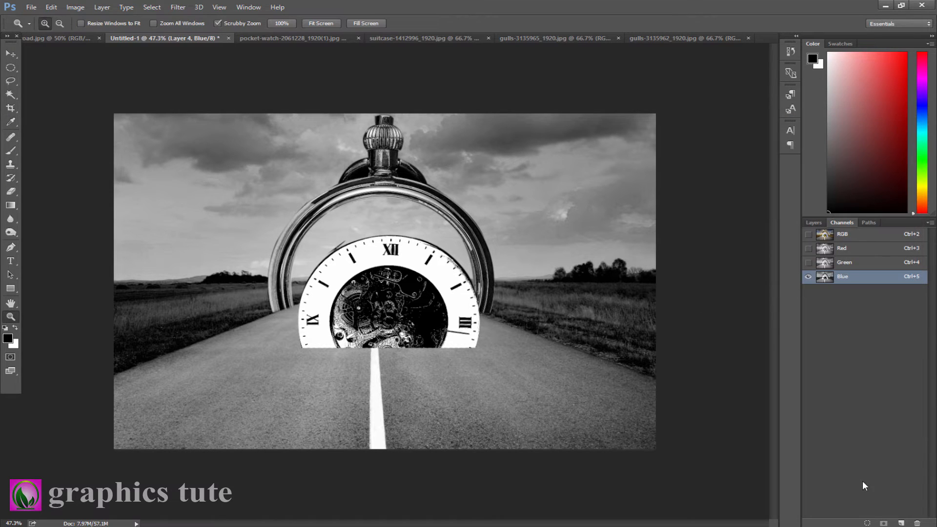
Load the Blue channel as a selection and return to the full RGB view of Layer 4
{"action": "left_click", "coordinate": [867, 523]}
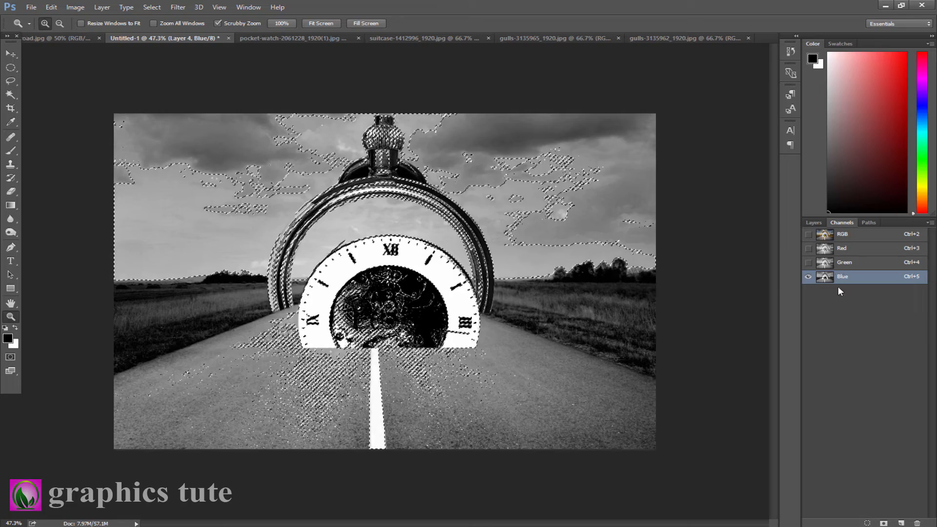
{"action": "left_click", "coordinate": [845, 234]}
{"action": "left_click", "coordinate": [814, 223]}
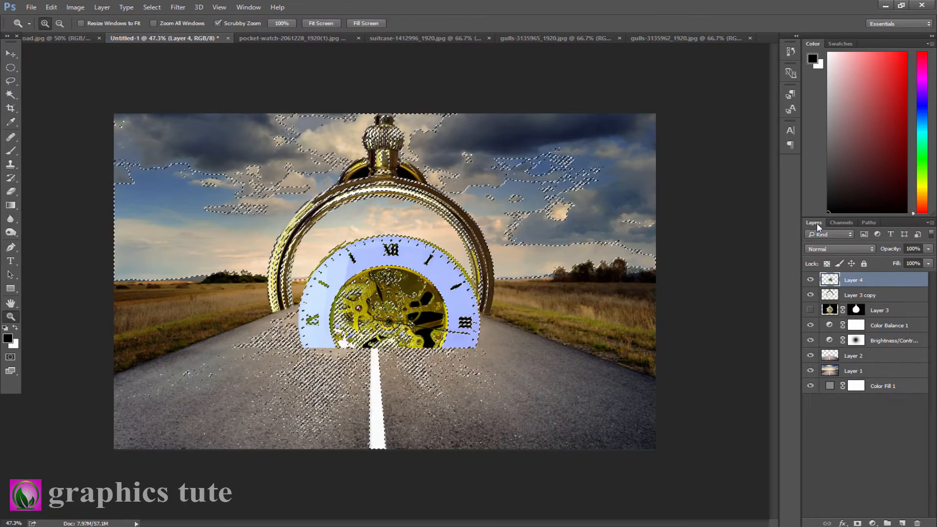
Hide Layer 3 copy, both road layers, both adjustment layers and the colour fill so only the dial shows
{"action": "left_click", "coordinate": [811, 294]}
{"action": "left_click", "coordinate": [809, 371]}
{"action": "left_click", "coordinate": [810, 355]}
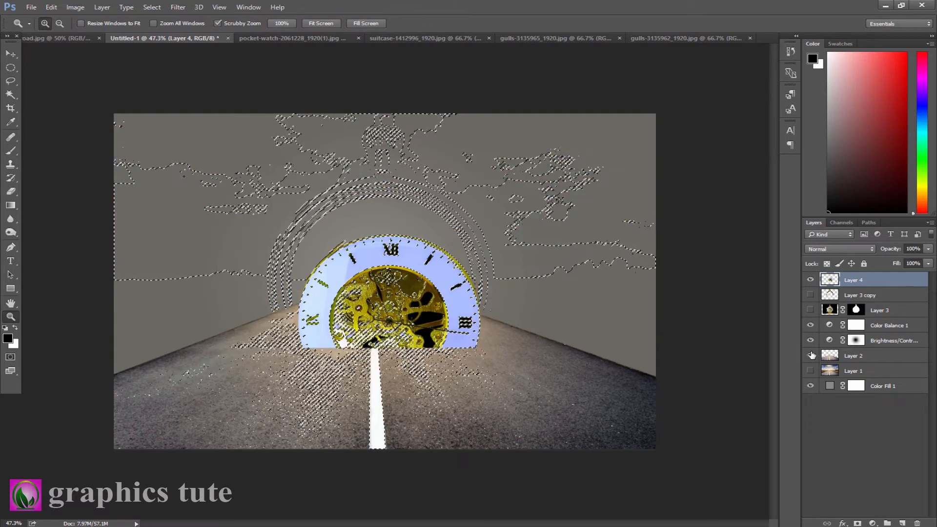
{"action": "left_click", "coordinate": [810, 341]}
{"action": "left_click", "coordinate": [810, 325]}
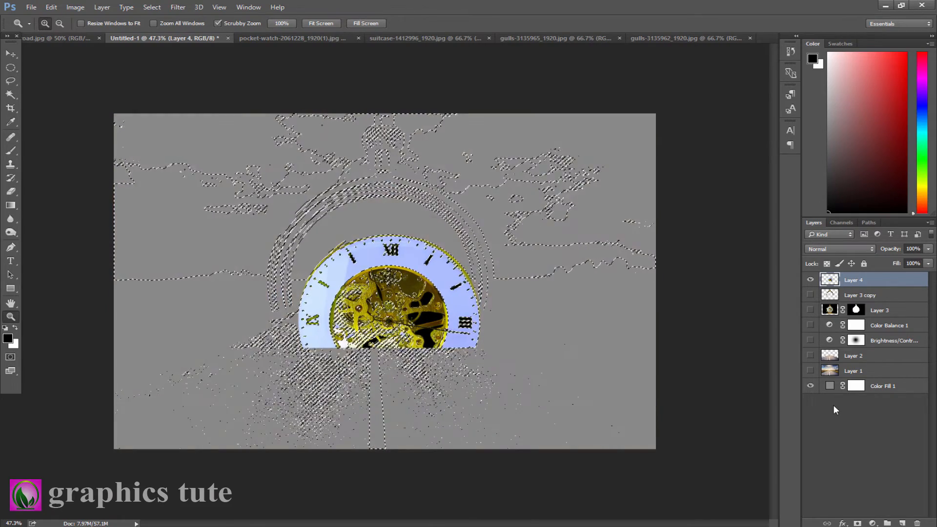
{"action": "left_click", "coordinate": [810, 385]}
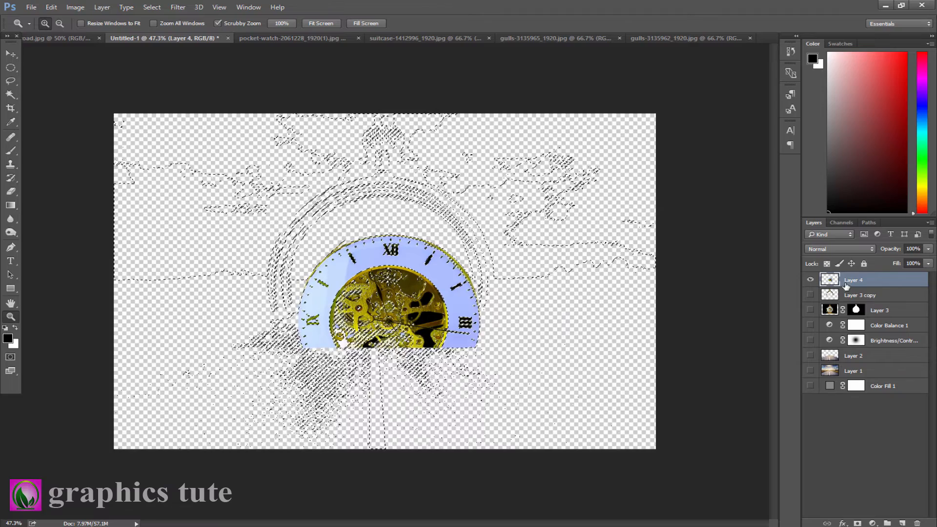
Add a layer mask to Layer 4 from the selection and invert it to hide the dial's white face
{"action": "left_click_drag", "start_coordinate": [851, 285], "coordinate": [829, 522]}
{"action": "left_click", "coordinate": [857, 523]}
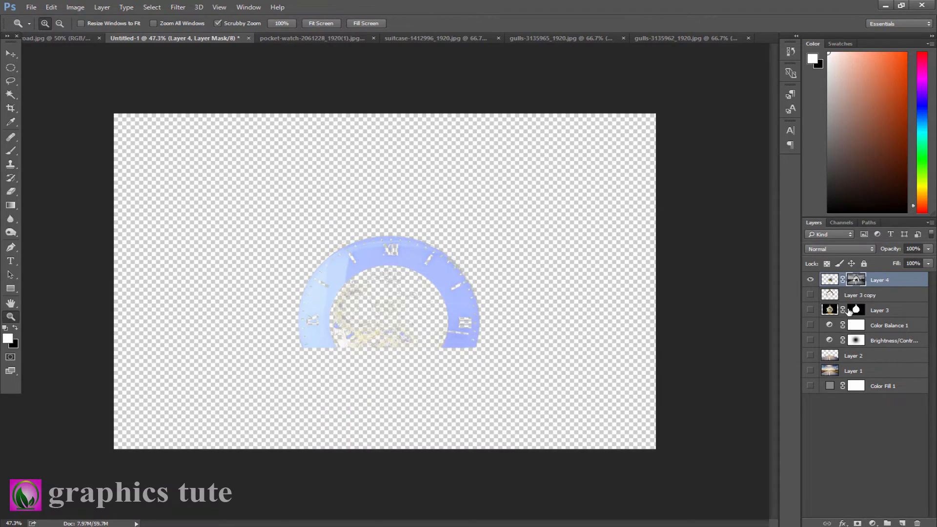
{"action": "key", "text": "ctrl+i"}
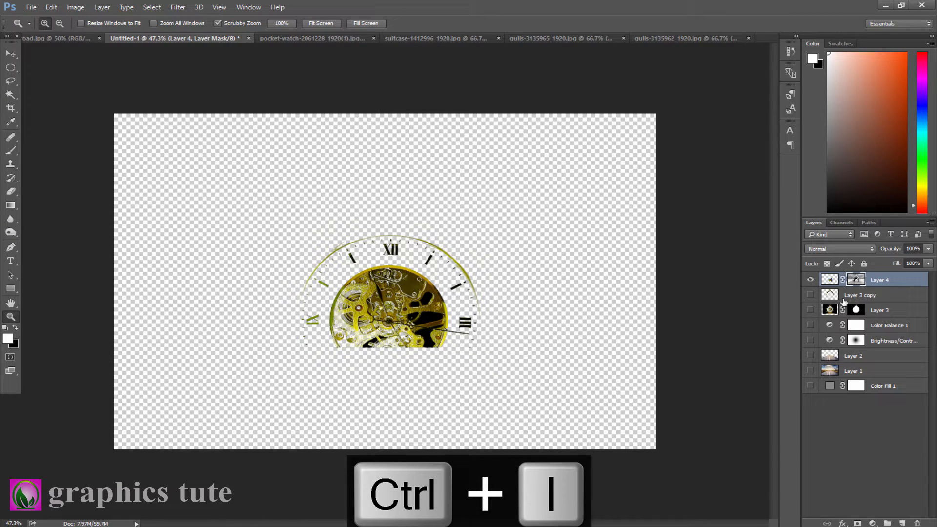
Show the colour fill, road, adjustment and watch case layers again, leaving the original Layer 3 hidden
{"action": "left_click_drag", "start_coordinate": [809, 385], "coordinate": [812, 334]}
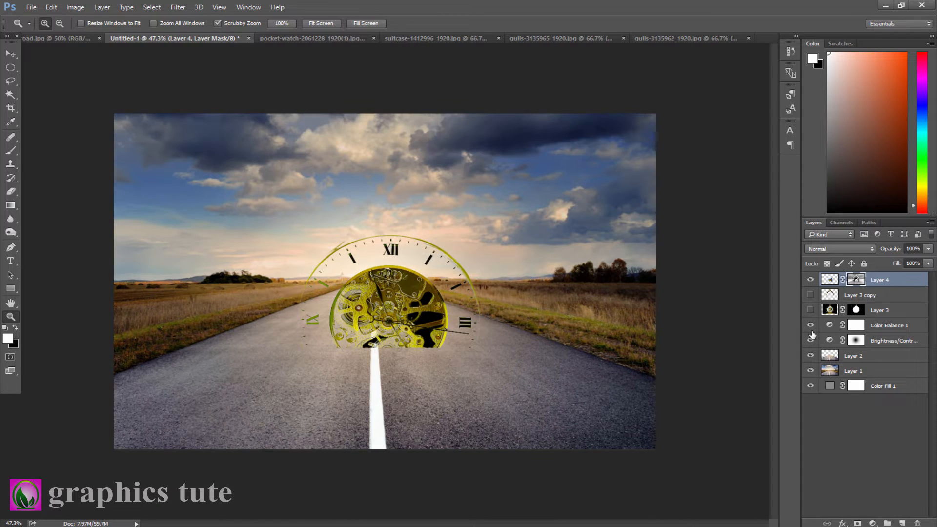
{"action": "left_click_drag", "start_coordinate": [814, 299], "coordinate": [810, 310]}
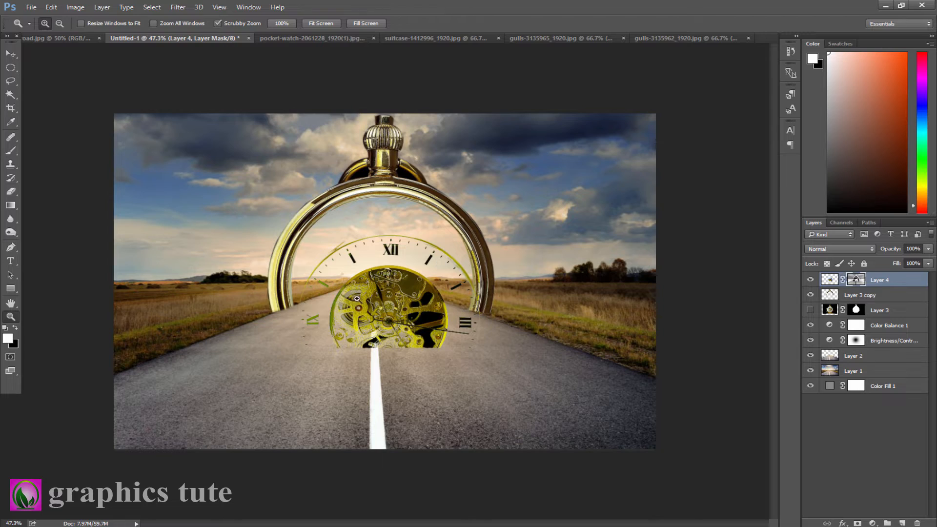
Paint black on Layer 4's mask with the 25 px brush to hide the yellow-green ring around the dial's edge
{"action": "left_click_drag", "start_coordinate": [380, 304], "coordinate": [412, 348]}
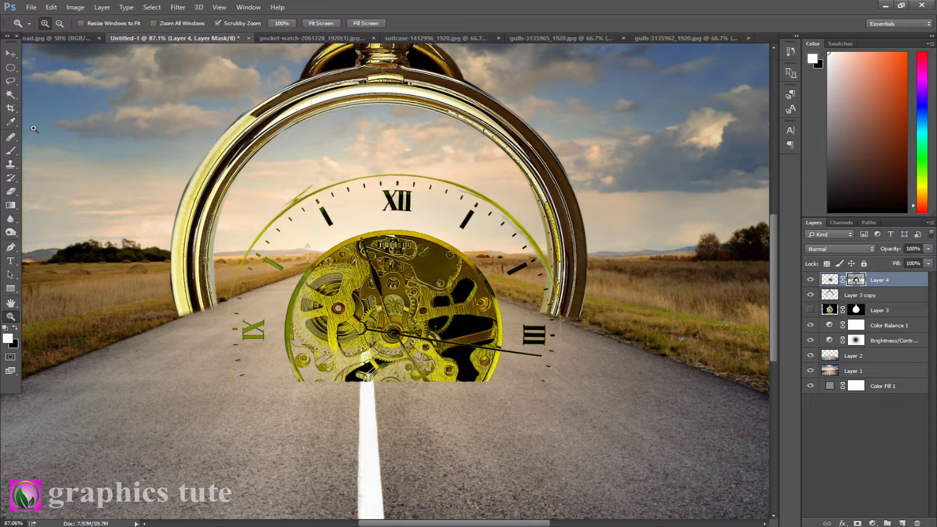
{"action": "left_click", "coordinate": [10, 150]}
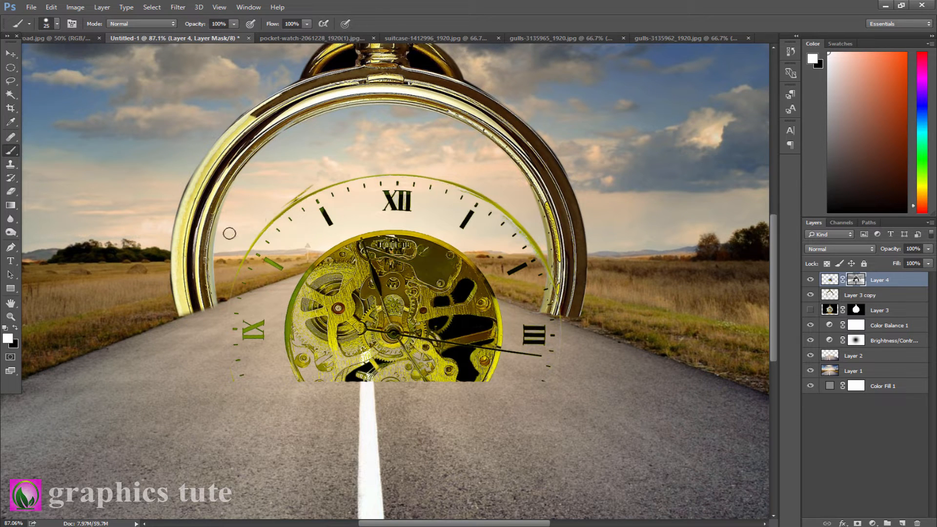
{"action": "key", "text": "x"}
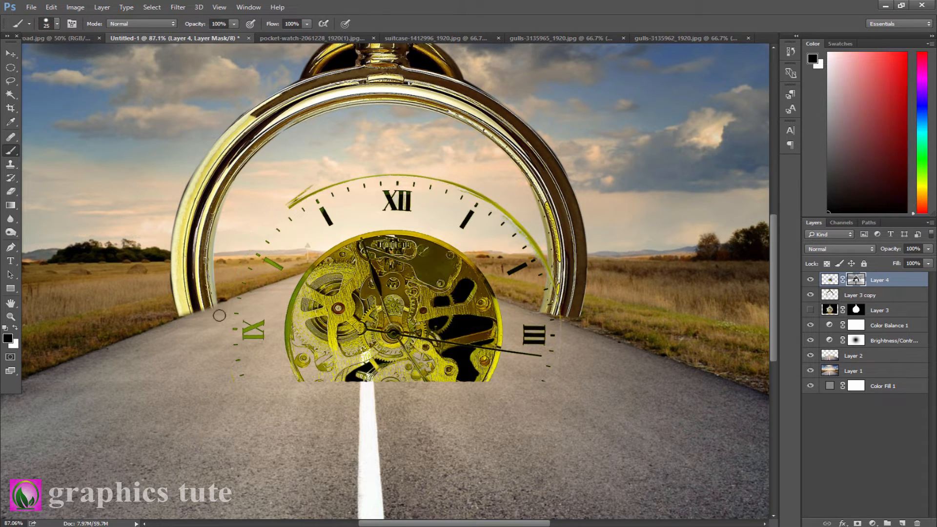
{"action": "mouse_move", "coordinate": [315, 190]}
{"action": "left_mouse_down"}
{"action": "mouse_move", "coordinate": [394, 169]}
{"action": "mouse_move", "coordinate": [466, 186]}
{"action": "mouse_move", "coordinate": [503, 207]}
{"action": "mouse_move", "coordinate": [537, 247]}
{"action": "mouse_move", "coordinate": [556, 300]}
{"action": "left_mouse_up"}
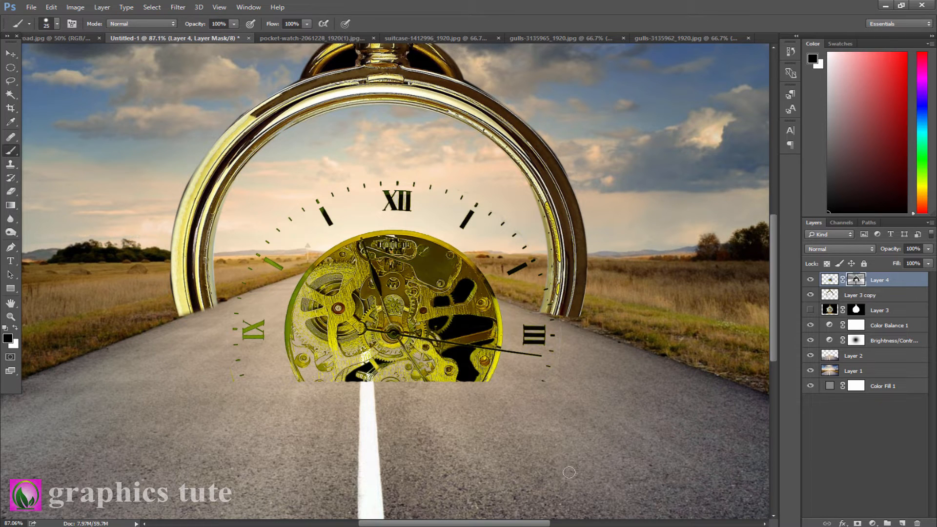
Enlarge the brush to 60 px and paint out the gears and watch hands on Layer 4's mask
{"action": "key", "text": "bracketright"}
{"action": "mouse_move", "coordinate": [295, 378]}
{"action": "left_mouse_down"}
{"action": "mouse_move", "coordinate": [334, 242]}
{"action": "mouse_move", "coordinate": [433, 238]}
{"action": "mouse_move", "coordinate": [506, 355]}
{"action": "mouse_move", "coordinate": [533, 358]}
{"action": "mouse_move", "coordinate": [471, 381]}
{"action": "mouse_move", "coordinate": [304, 373]}
{"action": "mouse_move", "coordinate": [335, 258]}
{"action": "mouse_move", "coordinate": [494, 355]}
{"action": "mouse_move", "coordinate": [418, 310]}
{"action": "mouse_move", "coordinate": [399, 253]}
{"action": "mouse_move", "coordinate": [307, 296]}
{"action": "mouse_move", "coordinate": [320, 336]}
{"action": "mouse_move", "coordinate": [374, 370]}
{"action": "mouse_move", "coordinate": [335, 335]}
{"action": "left_mouse_up"}
{"action": "key", "text": "bracketright"}
{"action": "key", "text": "bracketright"}
{"action": "key", "text": "bracketright"}
{"action": "key", "text": "bracketright"}
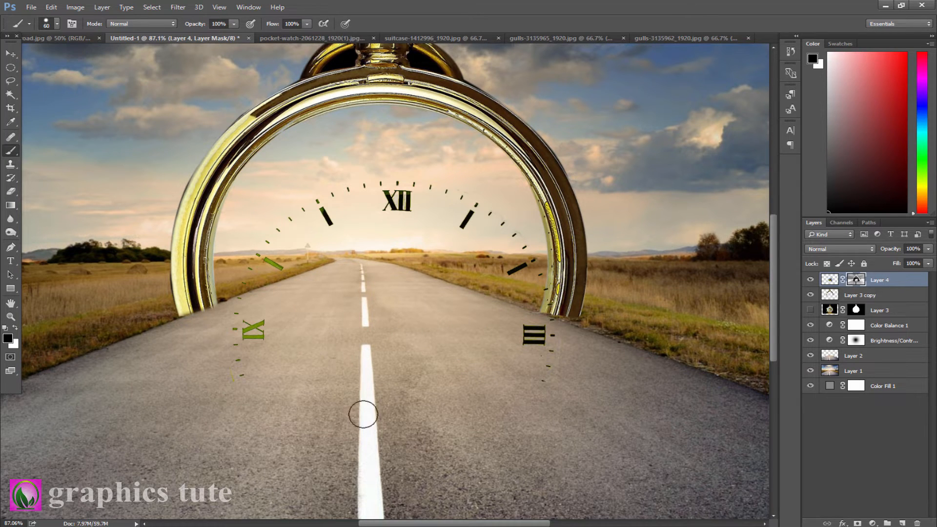
{"action": "key", "text": "x"}
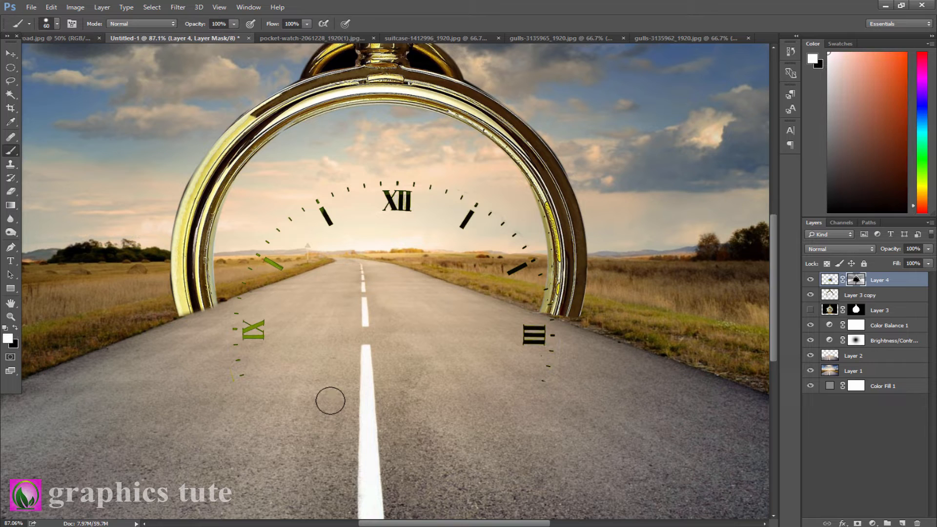
{"action": "key", "text": "bracketleft"}
{"action": "key", "text": "bracketleft"}
{"action": "key", "text": "bracketleft"}
{"action": "key", "text": "ctrl+z"}
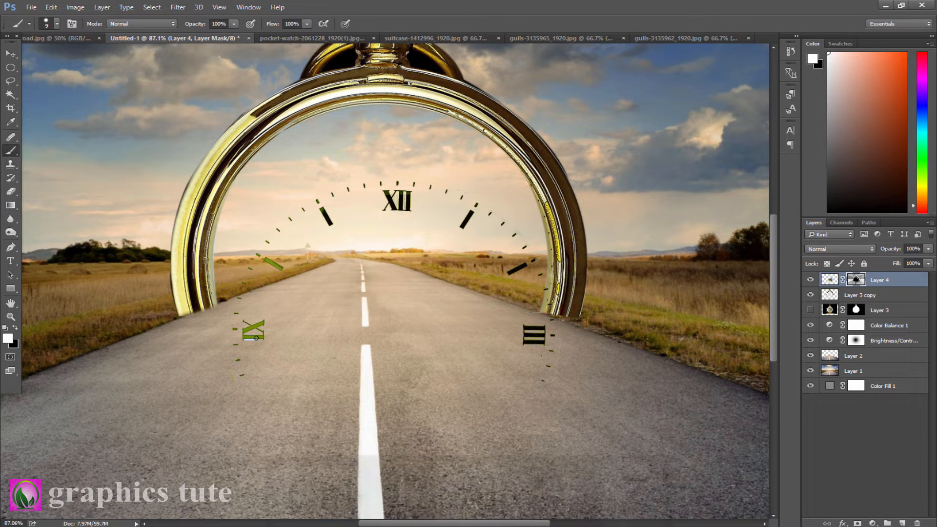
{"action": "key", "text": "ctrl+alt+z"}
Move the Layer 4 dial marks up so the numerals sit just inside the watch case's inner rim
{"action": "key", "text": "z"}
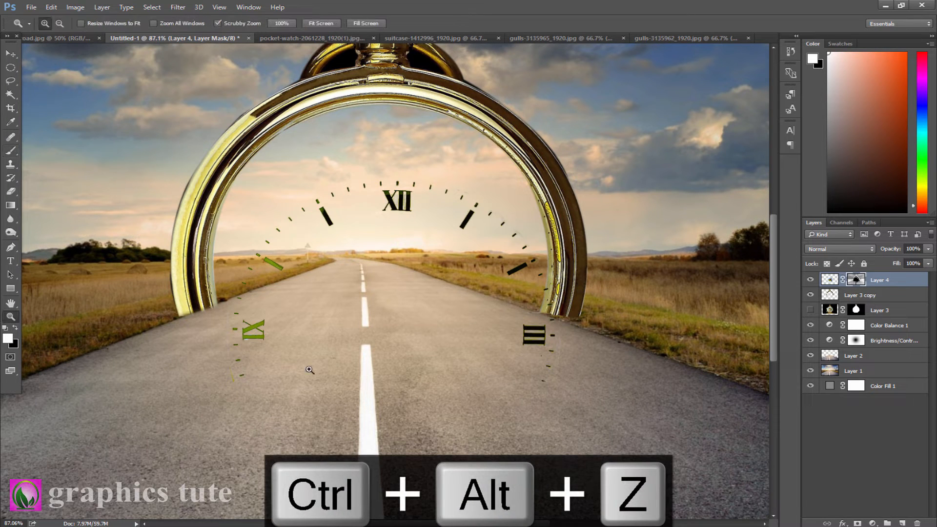
{"action": "left_click_drag", "start_coordinate": [327, 363], "coordinate": [293, 337]}
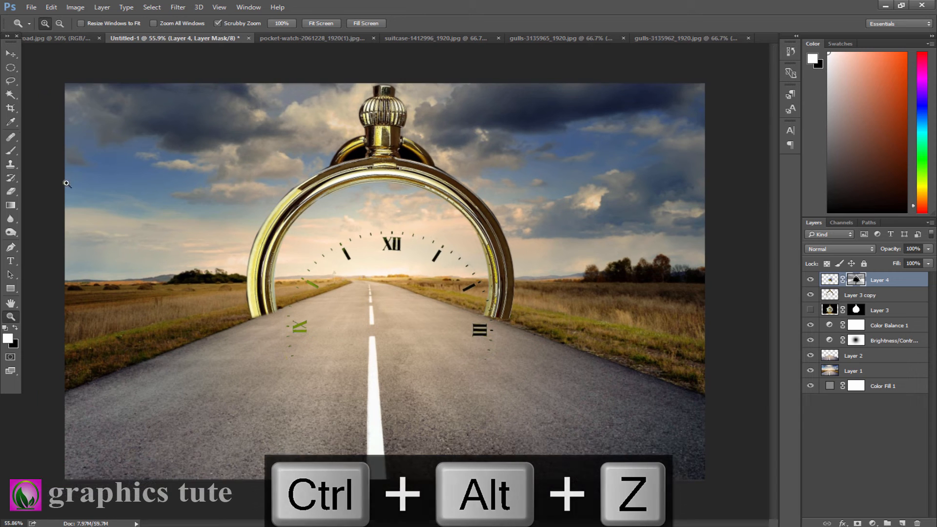
{"action": "left_click", "coordinate": [11, 54]}
{"action": "left_click_drag", "start_coordinate": [423, 248], "coordinate": [412, 201]}
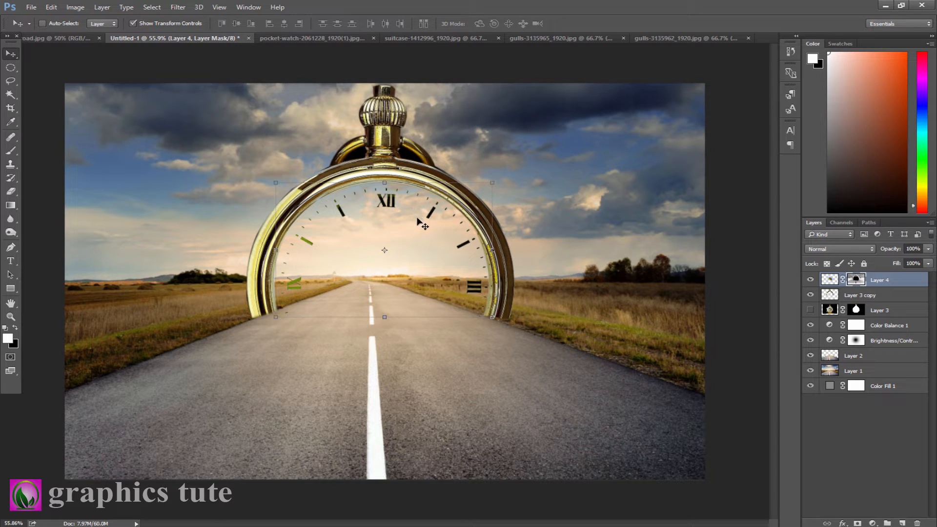
Create a new layer above Layer 4 and clip it to Layer 4
{"action": "left_click", "coordinate": [12, 316]}
{"action": "left_click_drag", "start_coordinate": [461, 282], "coordinate": [771, 298]}
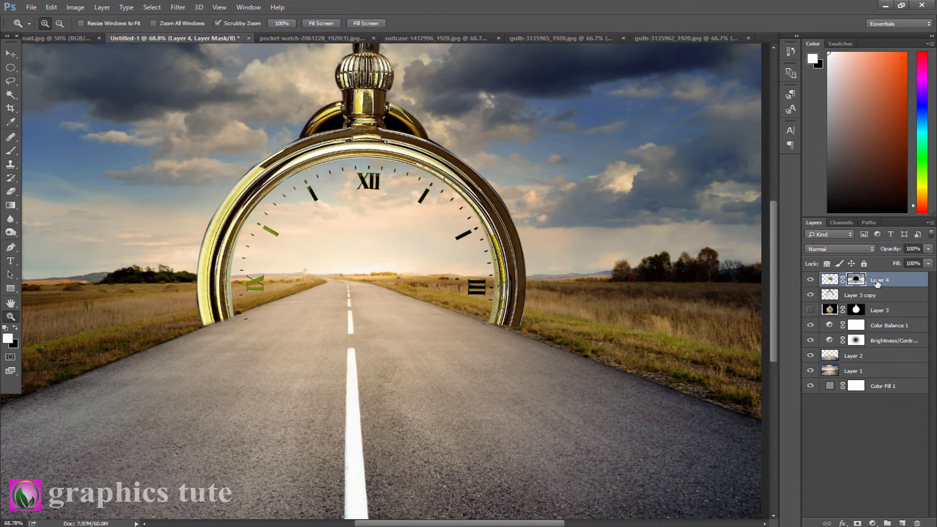
{"action": "left_click", "coordinate": [877, 283]}
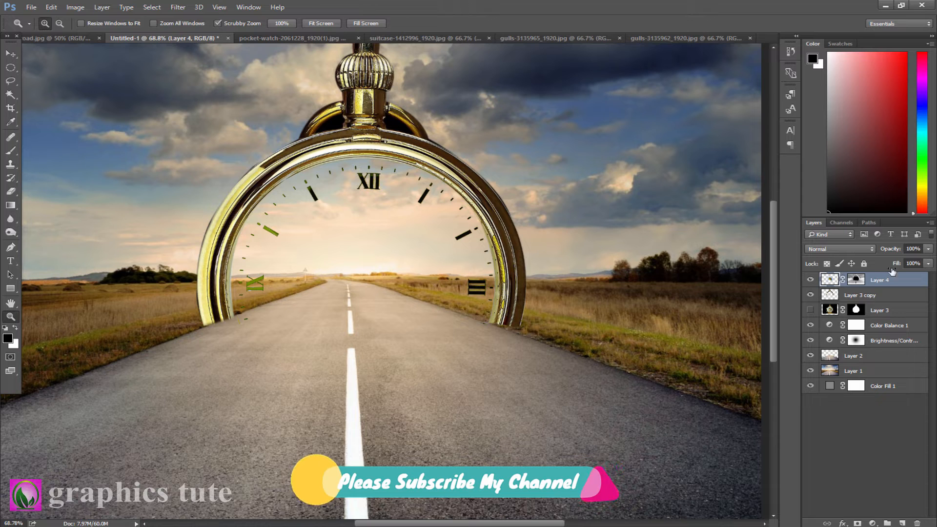
{"action": "left_click", "coordinate": [902, 523]}
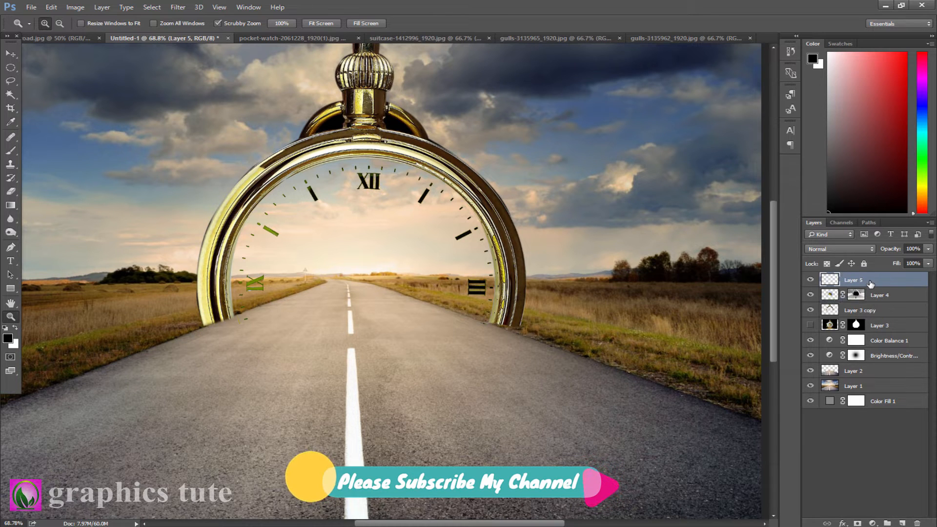
{"action": "right_click", "coordinate": [870, 282]}
{"action": "left_click", "coordinate": [762, 246]}
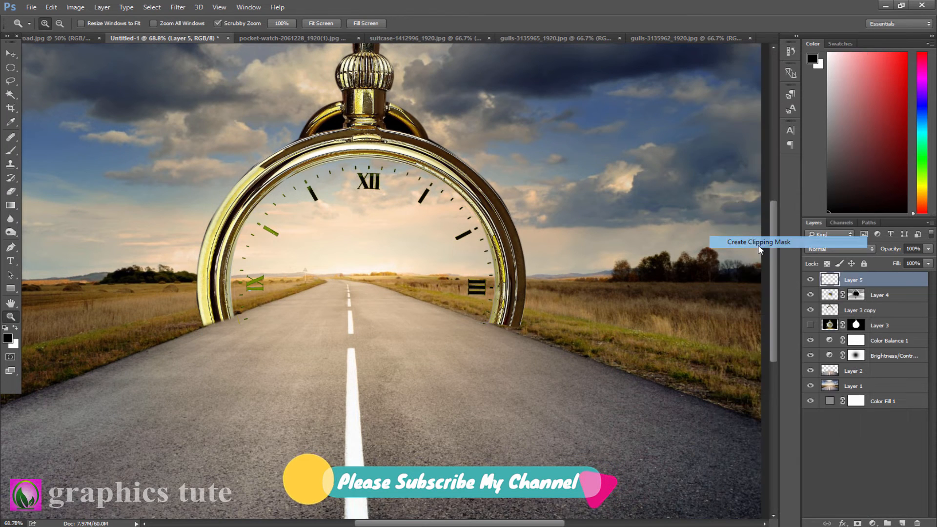
Paint black with a 30 px brush on Layer 5 over the green ten o'clock mark and the IX numeral
{"action": "left_click", "coordinate": [11, 150]}
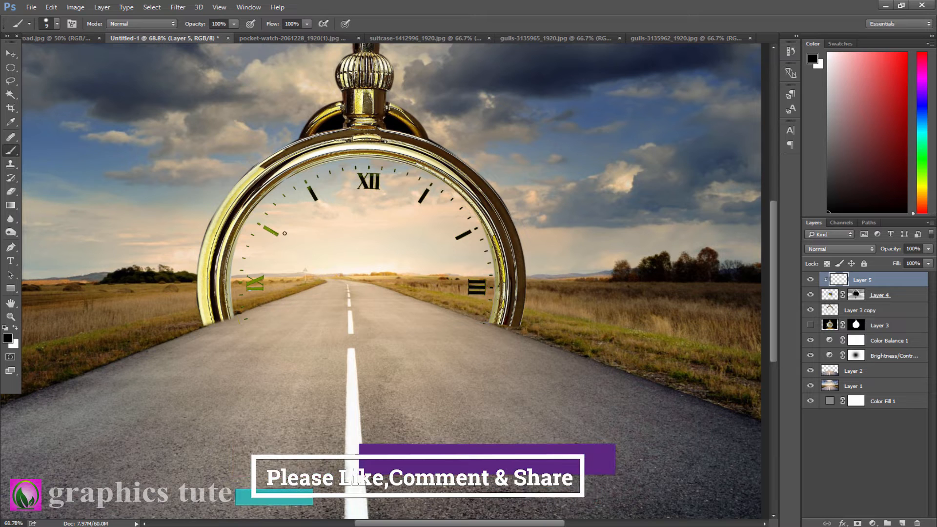
{"action": "key", "text": "bracketright"}
{"action": "key", "text": "bracketright"}
{"action": "key", "text": "bracketright"}
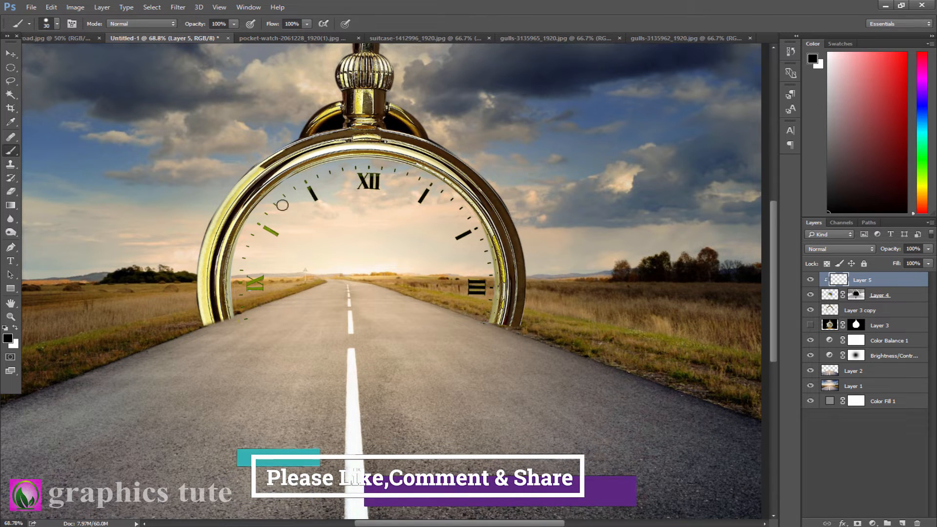
{"action": "left_click_drag", "start_coordinate": [259, 227], "coordinate": [281, 239]}
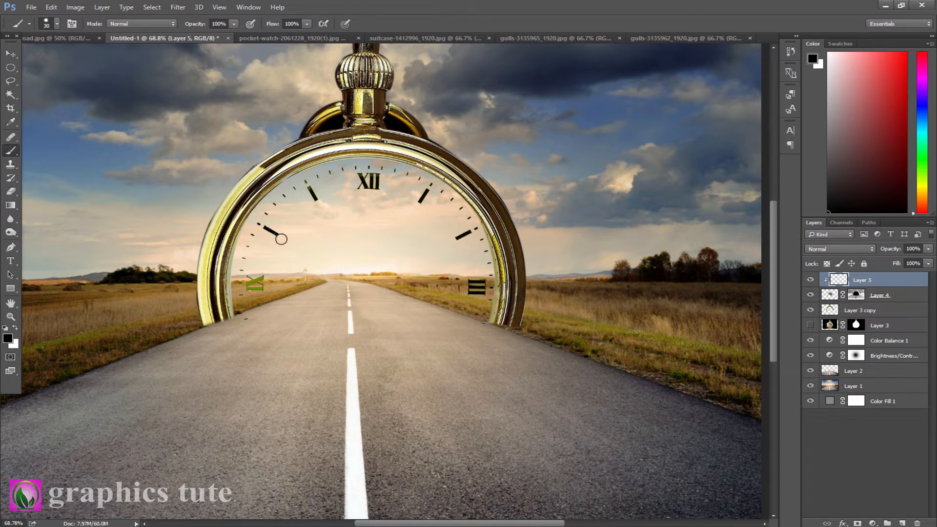
{"action": "left_click_drag", "start_coordinate": [247, 281], "coordinate": [254, 285]}
Duplicate Layer 4, move the copy above Layer 5, and clip Layer 5 to Layer 4 again
{"action": "left_click", "coordinate": [885, 296]}
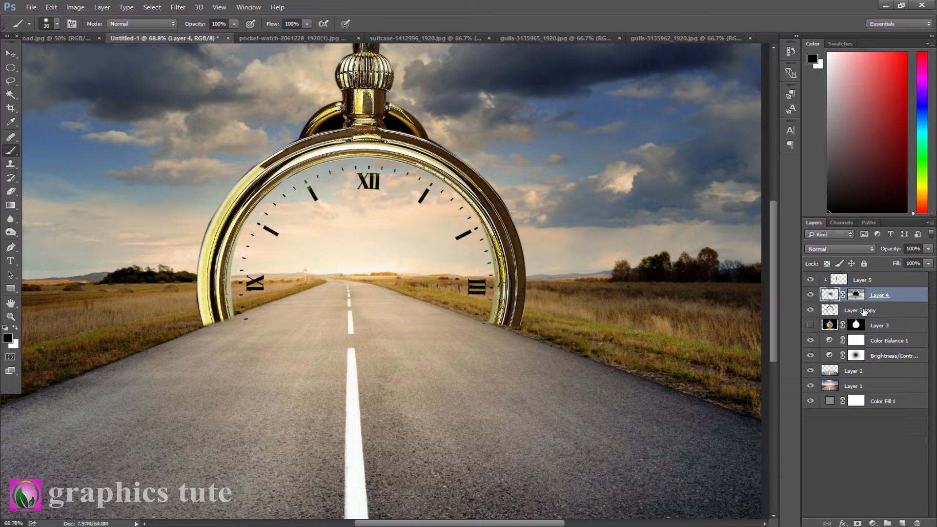
{"action": "key", "text": "ctrl+j"}
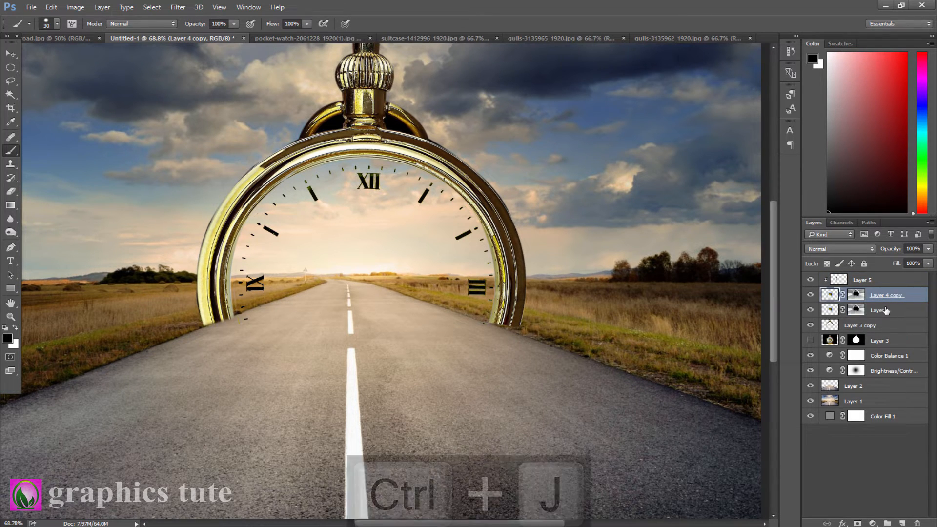
{"action": "left_click_drag", "start_coordinate": [879, 294], "coordinate": [880, 274]}
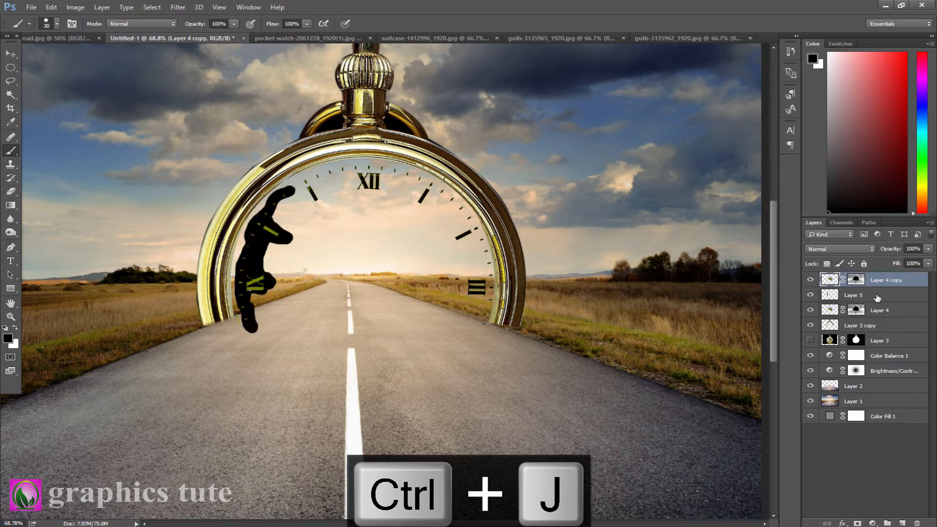
{"action": "right_click", "coordinate": [848, 296]}
{"action": "left_click", "coordinate": [741, 243]}
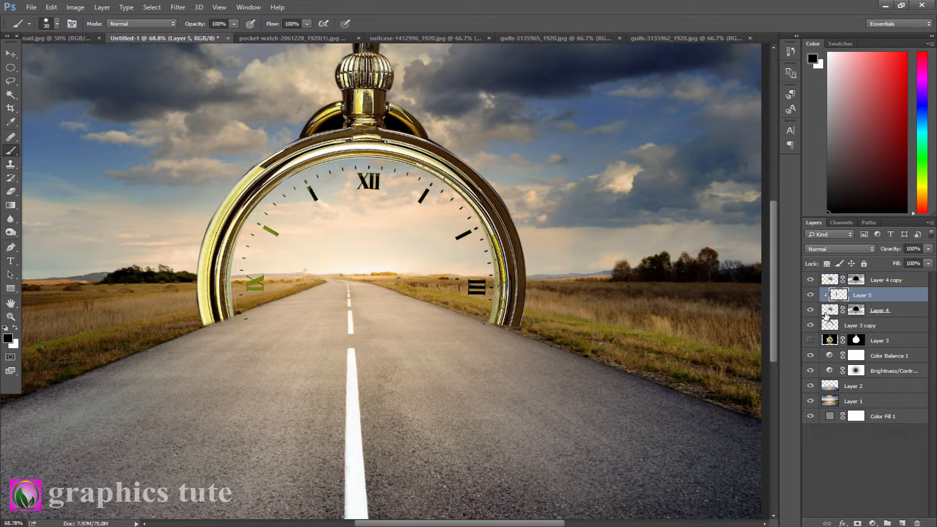
Compare the dial marks with Layer 4 copy hidden and shown
{"action": "left_click", "coordinate": [825, 313]}
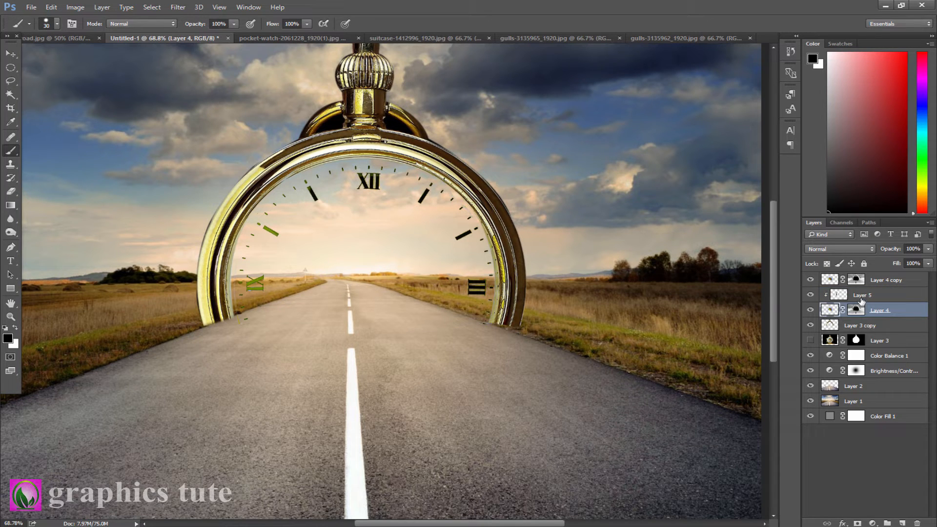
{"action": "left_click", "coordinate": [861, 298]}
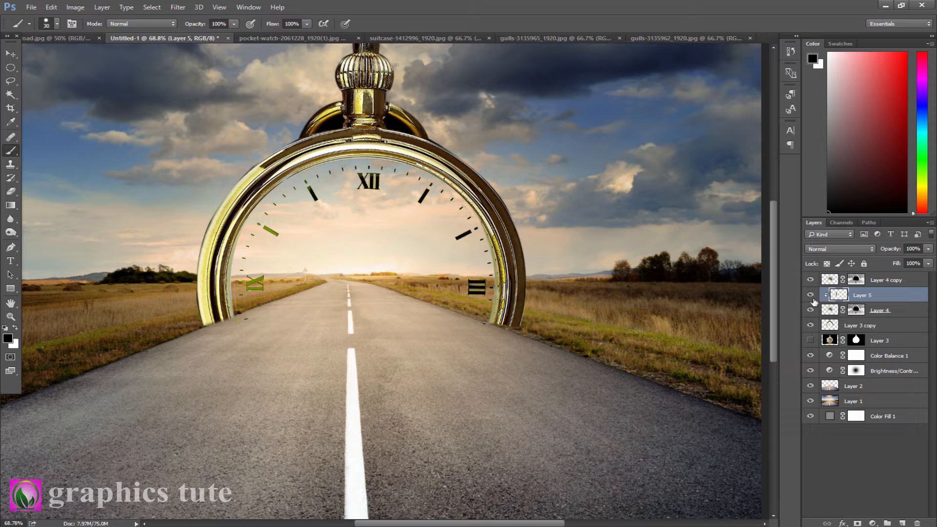
{"action": "left_click", "coordinate": [834, 314]}
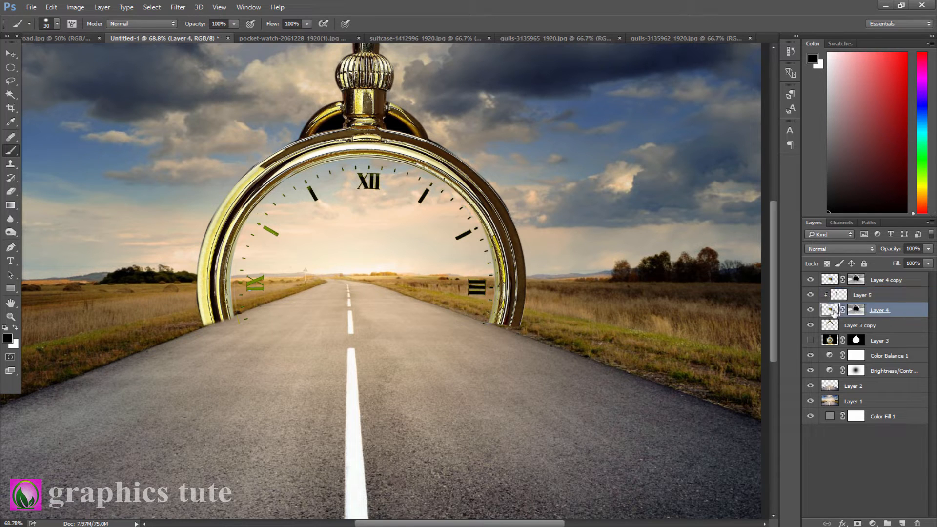
{"action": "key", "text": "alt+bracketright"}
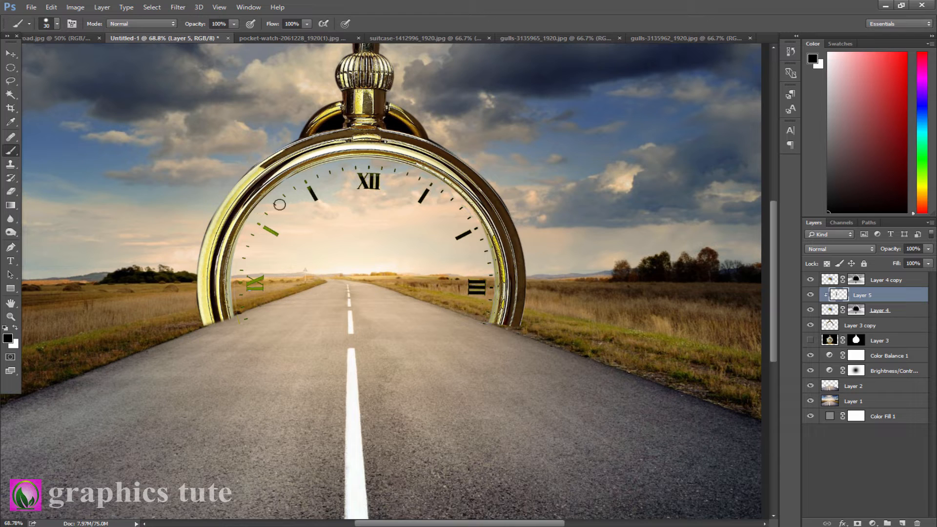
{"action": "left_click", "coordinate": [811, 281]}
{"action": "left_click", "coordinate": [810, 281]}
{"action": "left_click", "coordinate": [811, 281]}
{"action": "left_click", "coordinate": [811, 281]}
{"action": "double_click", "coordinate": [878, 310]}
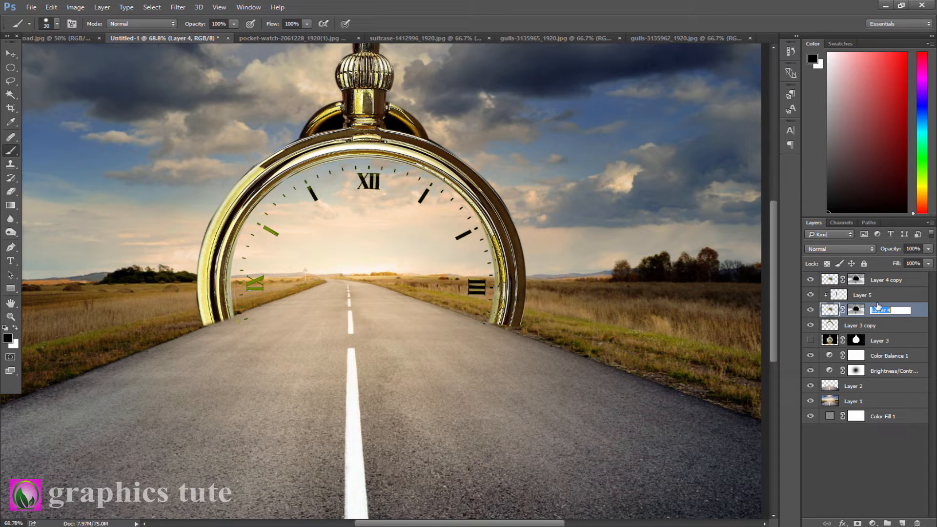
{"action": "left_click", "coordinate": [910, 313]}
{"action": "left_click", "coordinate": [811, 281]}
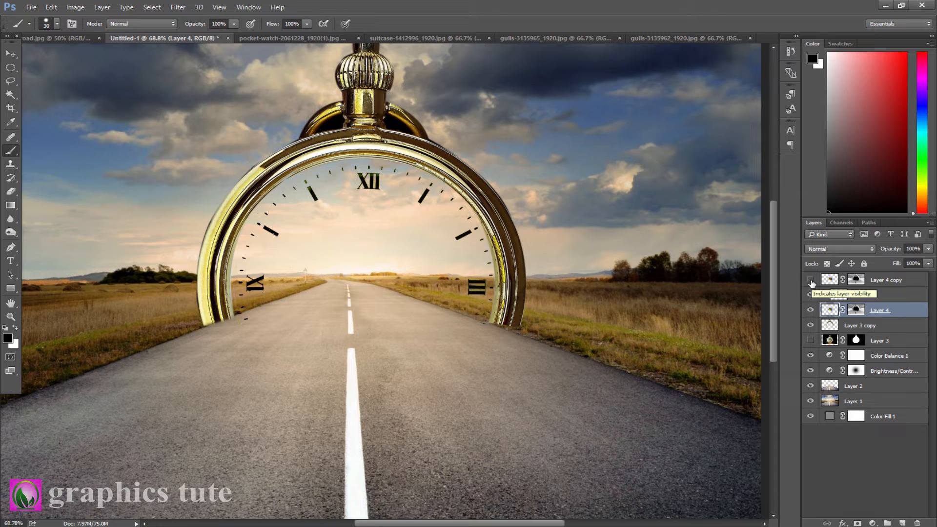
{"action": "left_click", "coordinate": [810, 282]}
Delete the layer mask of Layer 4 copy and hide that layer
{"action": "right_click", "coordinate": [857, 282]}
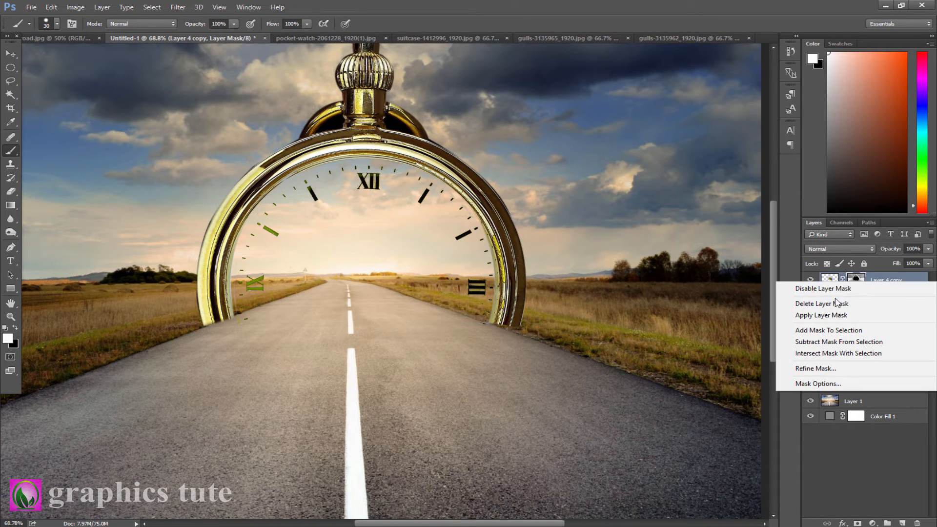
{"action": "left_click", "coordinate": [835, 304]}
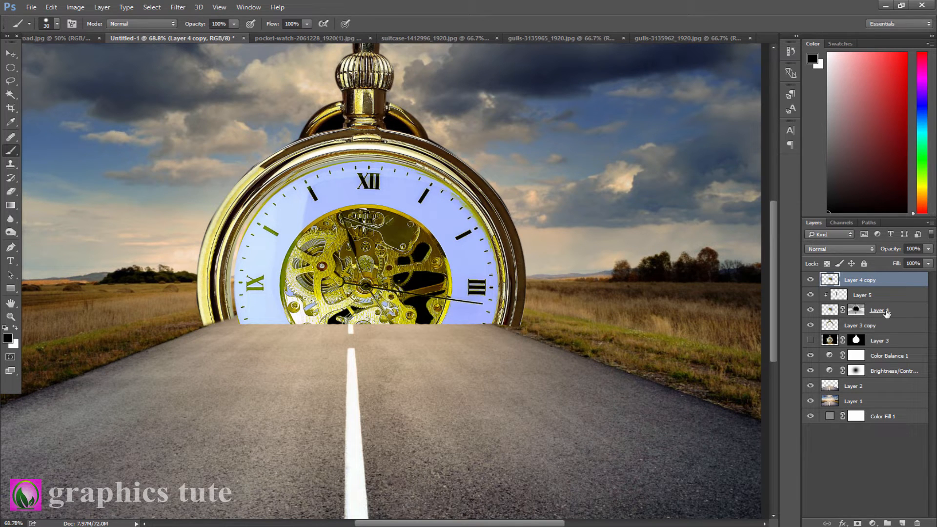
{"action": "left_click", "coordinate": [810, 281]}
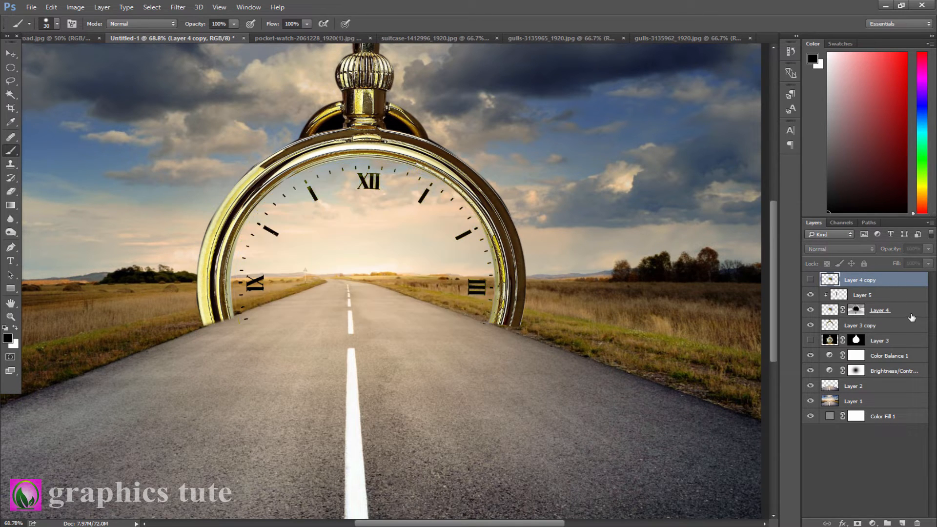
Show Layer 3 and make it the active layer for tracing the watch hands
{"action": "left_click", "coordinate": [811, 341]}
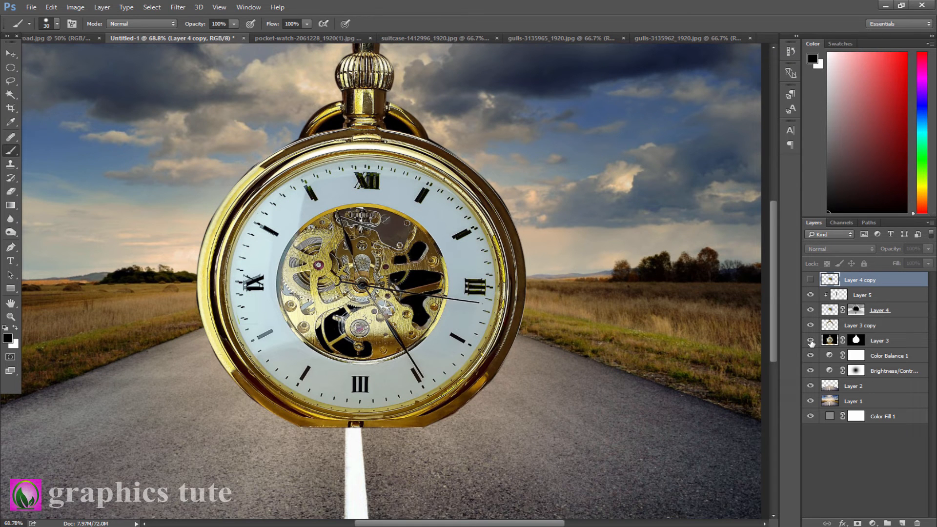
{"action": "left_click", "coordinate": [885, 341]}
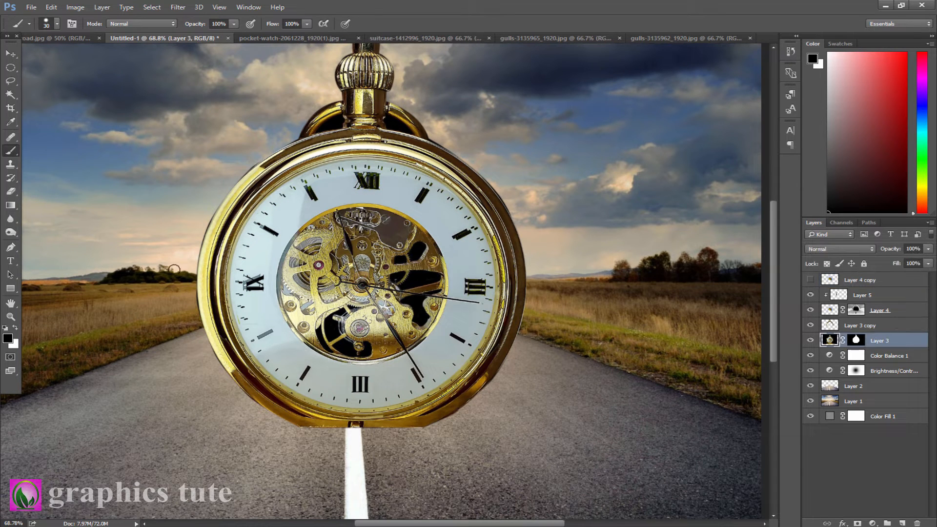
{"action": "left_click", "coordinate": [10, 317]}
{"action": "mouse_move", "coordinate": [342, 271]}
{"action": "left_mouse_down"}
{"action": "mouse_move", "coordinate": [370, 289]}
{"action": "mouse_move", "coordinate": [354, 282]}
{"action": "left_mouse_up"}
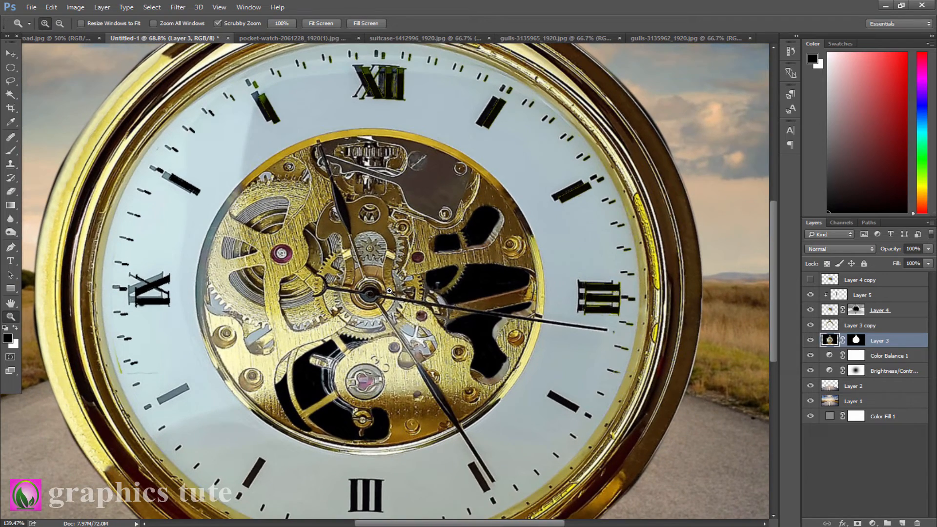
Trace a Pen path down the upper watch hand, past the centre hub and out to the tip of the seconds hand
{"action": "left_click", "coordinate": [10, 247]}
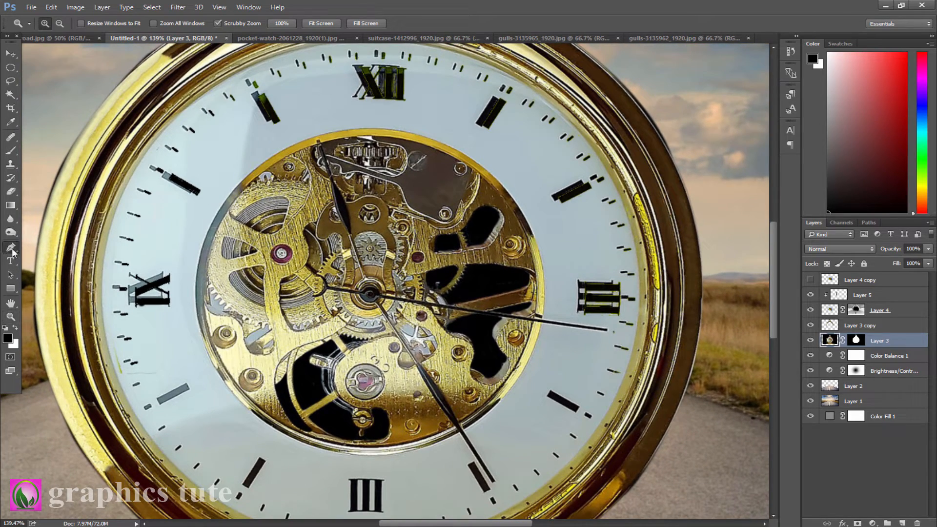
{"action": "left_click", "coordinate": [321, 142]}
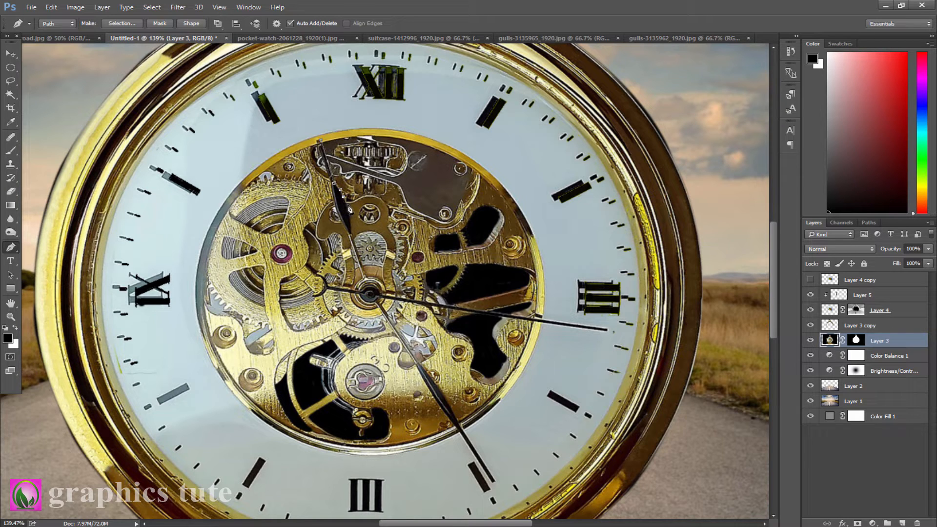
{"action": "left_click", "coordinate": [351, 235]}
{"action": "left_click", "coordinate": [364, 278]}
{"action": "left_click", "coordinate": [383, 294]}
{"action": "left_click", "coordinate": [550, 320]}
{"action": "left_click", "coordinate": [606, 330]}
Continue the path back to the hub, around the long lower hand and the seconds hand's forked tail, and close it
{"action": "left_click", "coordinate": [383, 296]}
{"action": "left_click", "coordinate": [419, 365]}
{"action": "left_click", "coordinate": [458, 424]}
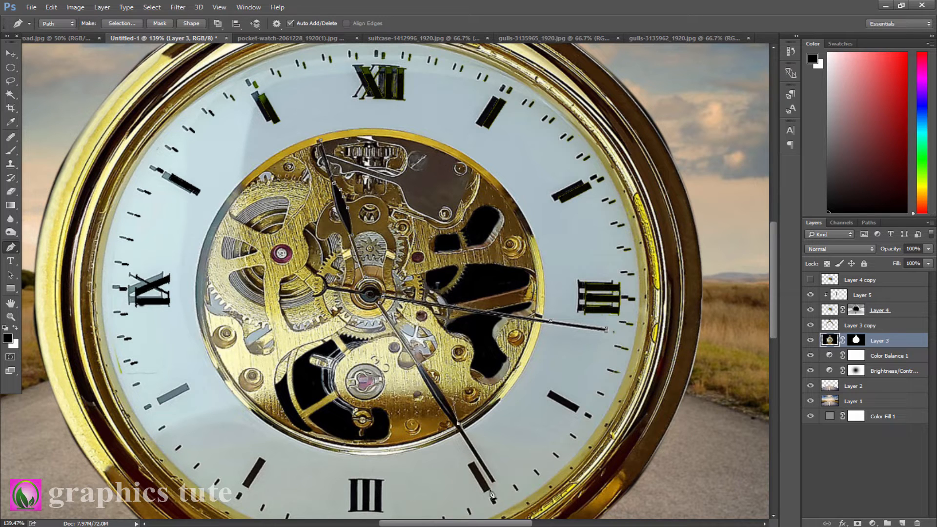
{"action": "key", "text": "ctrl+z"}
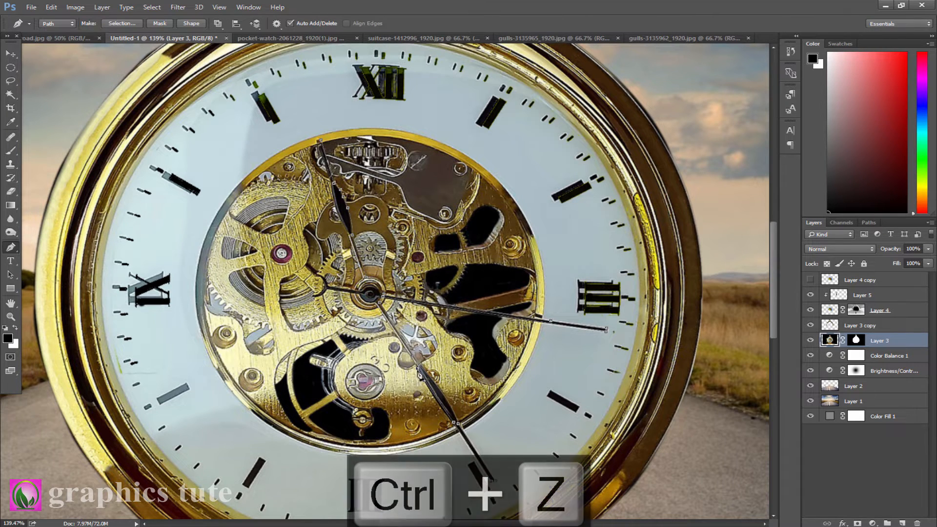
{"action": "left_click", "coordinate": [328, 288]}
{"action": "left_click", "coordinate": [325, 291]}
{"action": "left_click", "coordinate": [320, 295]}
{"action": "left_click", "coordinate": [315, 296]}
{"action": "mouse_move", "coordinate": [315, 275]}
{"action": "left_mouse_down"}
{"action": "mouse_move", "coordinate": [292, 263]}
{"action": "mouse_move", "coordinate": [320, 276]}
{"action": "left_mouse_up"}
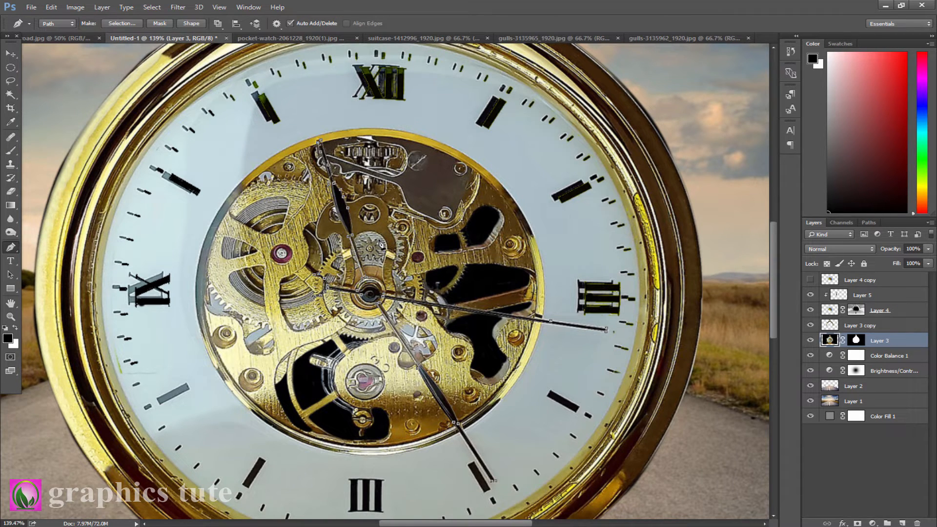
Copy the traced watch hands from Layer 3 onto their own layer and hide Layer 3
{"action": "key", "text": "ctrl+Return"}
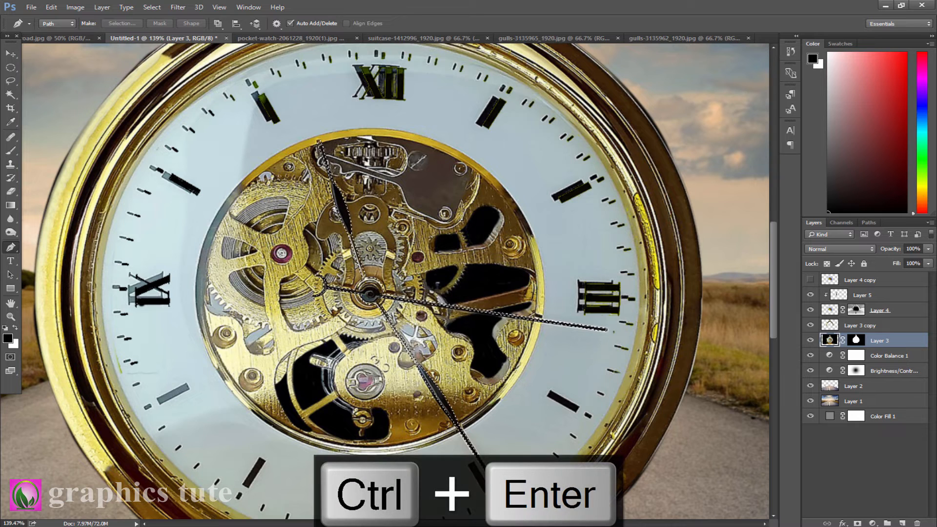
{"action": "key", "text": "ctrl+j"}
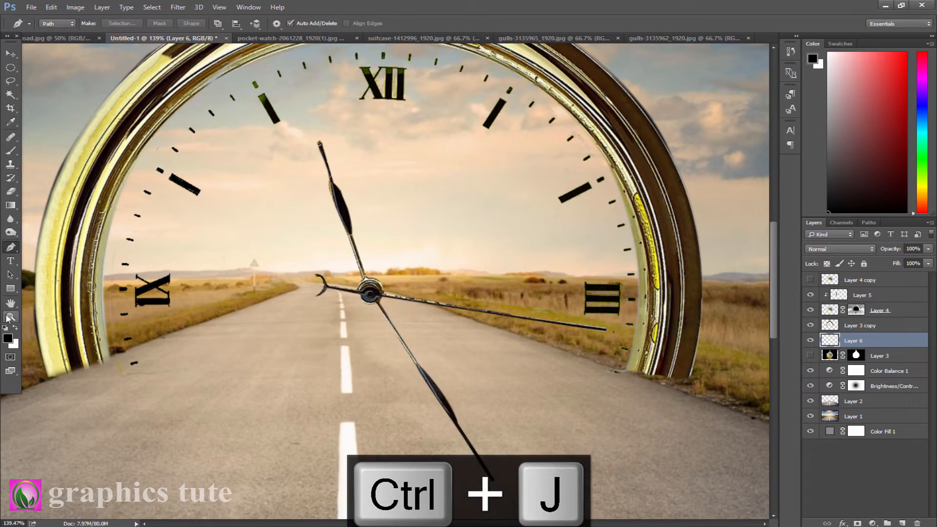
{"action": "left_click", "coordinate": [11, 316]}
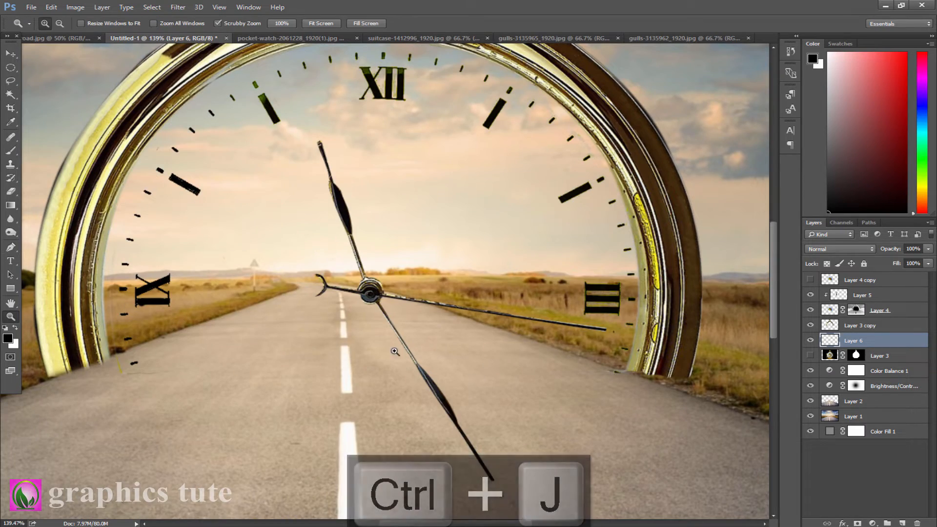
{"action": "left_click_drag", "start_coordinate": [411, 348], "coordinate": [372, 320]}
Apply a Motion Blur with angle 61° and distance 6 pixels to the watch hands on Layer 6
{"action": "mouse_move", "coordinate": [478, 322]}
{"action": "left_mouse_down"}
{"action": "mouse_move", "coordinate": [490, 332]}
{"action": "mouse_move", "coordinate": [458, 312]}
{"action": "mouse_move", "coordinate": [467, 318]}
{"action": "left_mouse_up"}
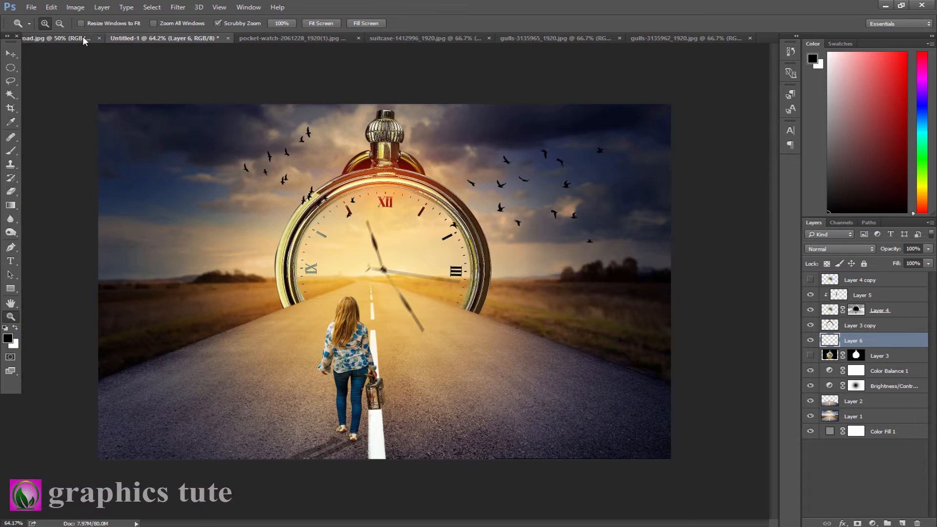
{"action": "left_click", "coordinate": [83, 37]}
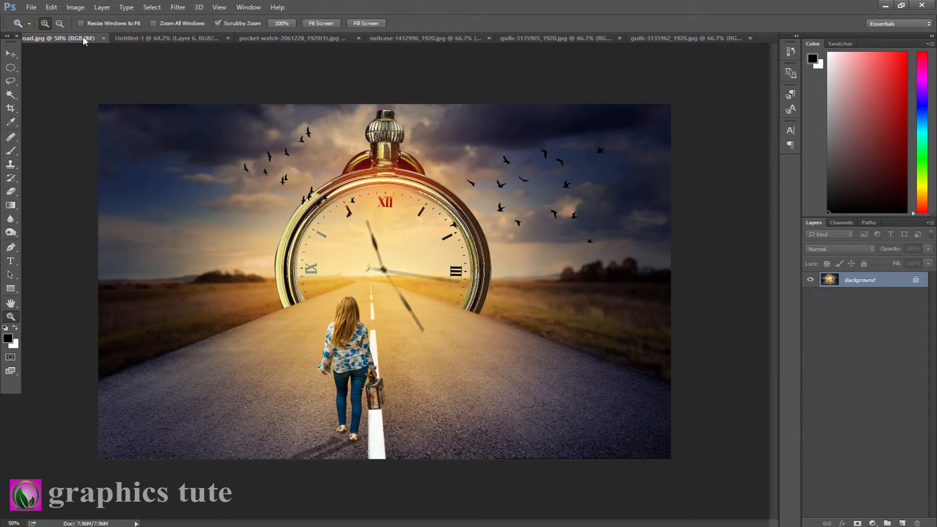
{"action": "left_click", "coordinate": [191, 37]}
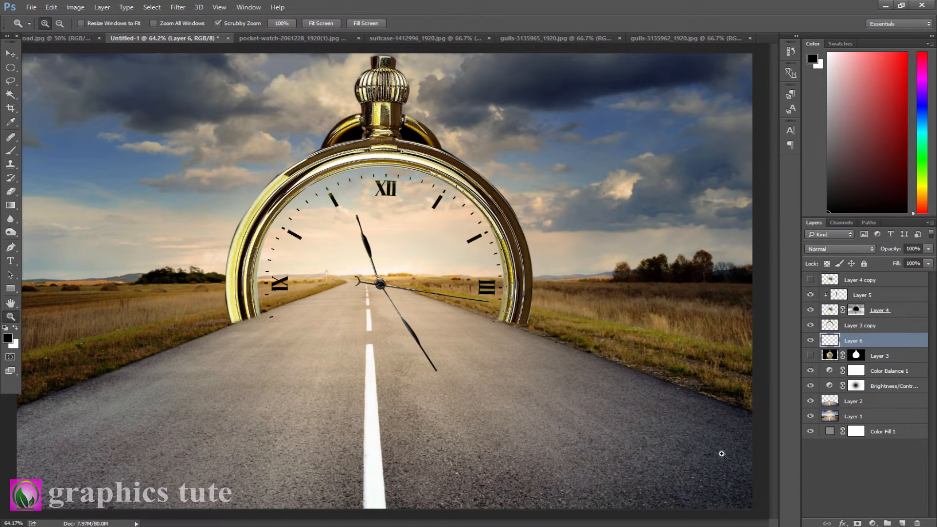
{"action": "left_click_drag", "start_coordinate": [400, 384], "coordinate": [480, 374]}
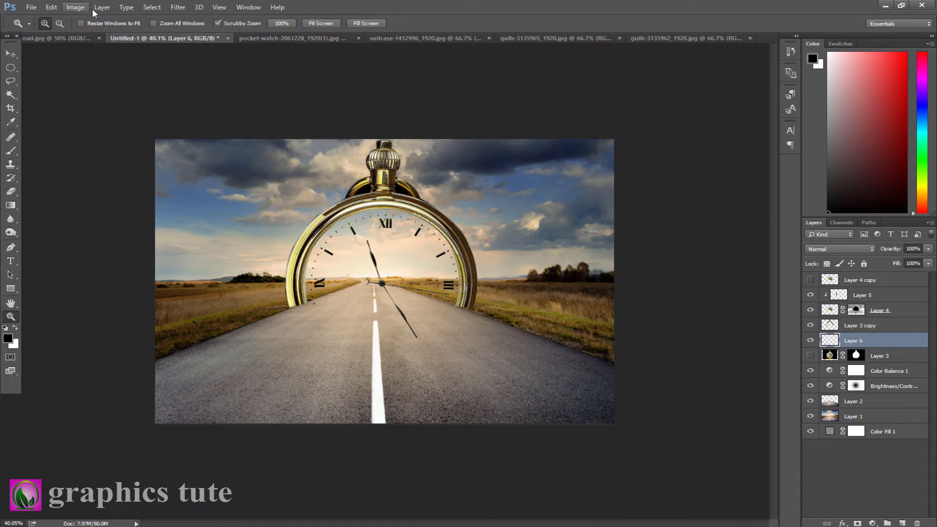
{"action": "left_click", "coordinate": [178, 6]}
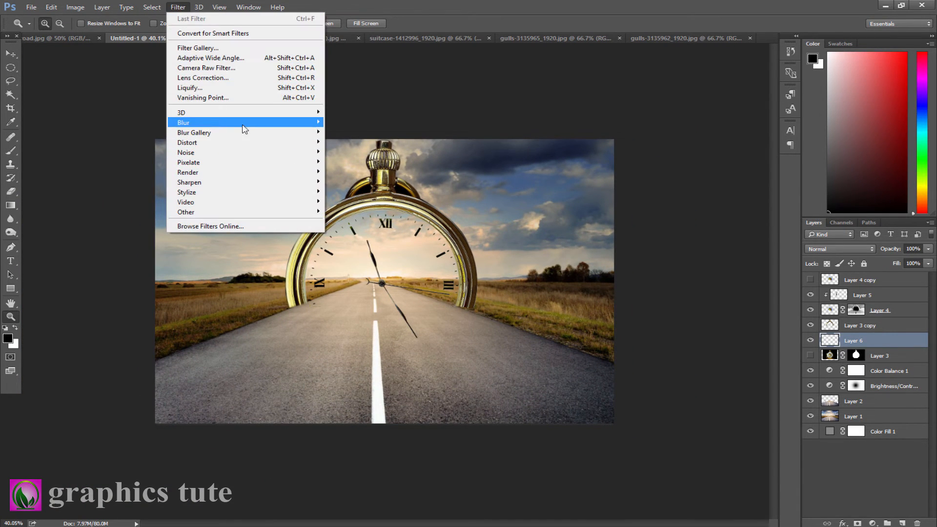
{"action": "mouse_move", "coordinate": [244, 125]}
{"action": "left_click", "coordinate": [361, 182]}
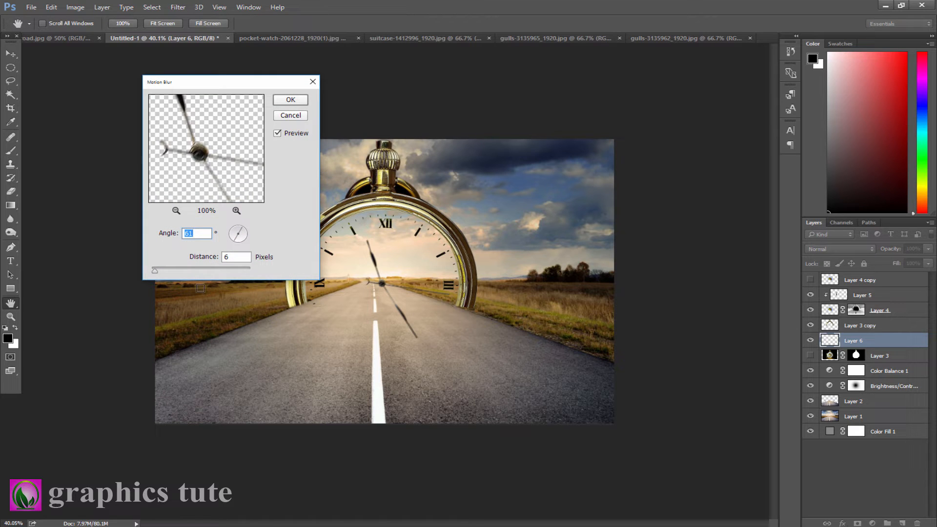
{"action": "left_click", "coordinate": [291, 100]}
{"action": "key", "text": "z"}
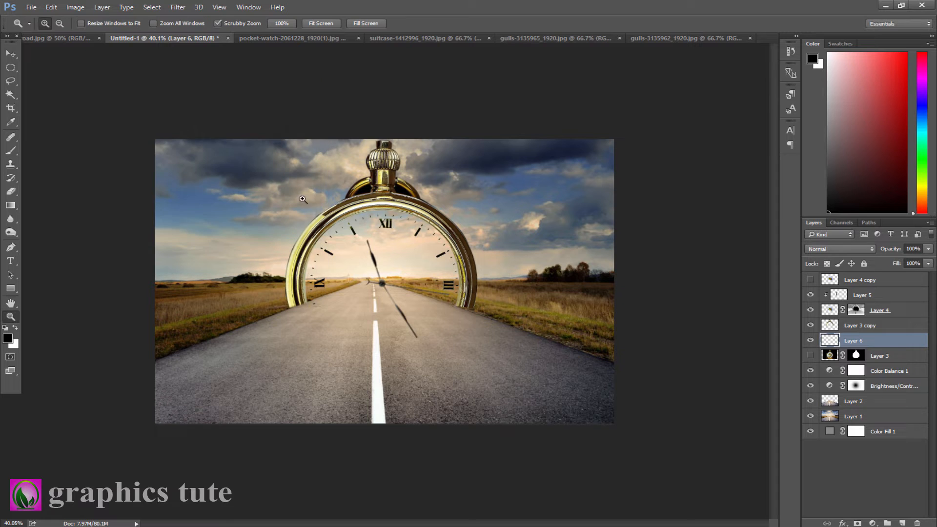
{"action": "left_click_drag", "start_coordinate": [381, 269], "coordinate": [399, 293]}
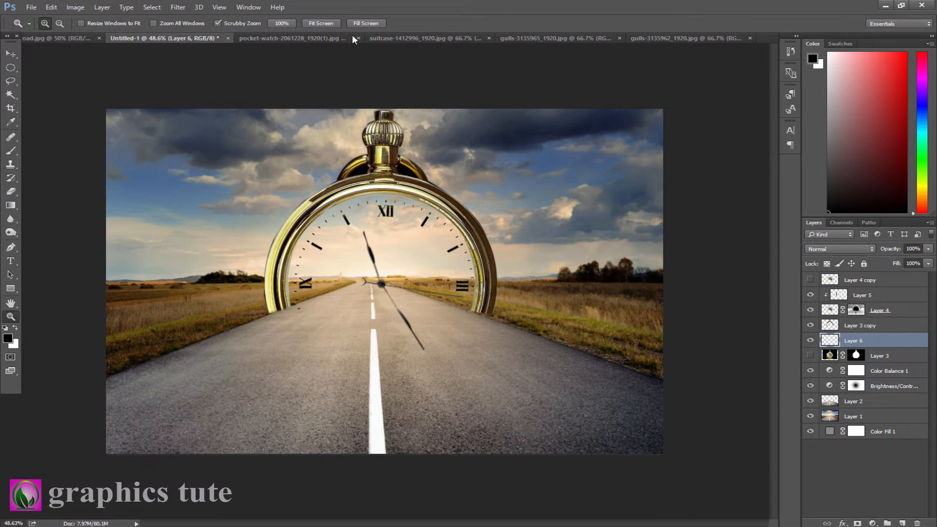
Switch to suitcase-1412996_1920.jpg and unlock its Background layer
{"action": "left_click", "coordinate": [385, 39]}
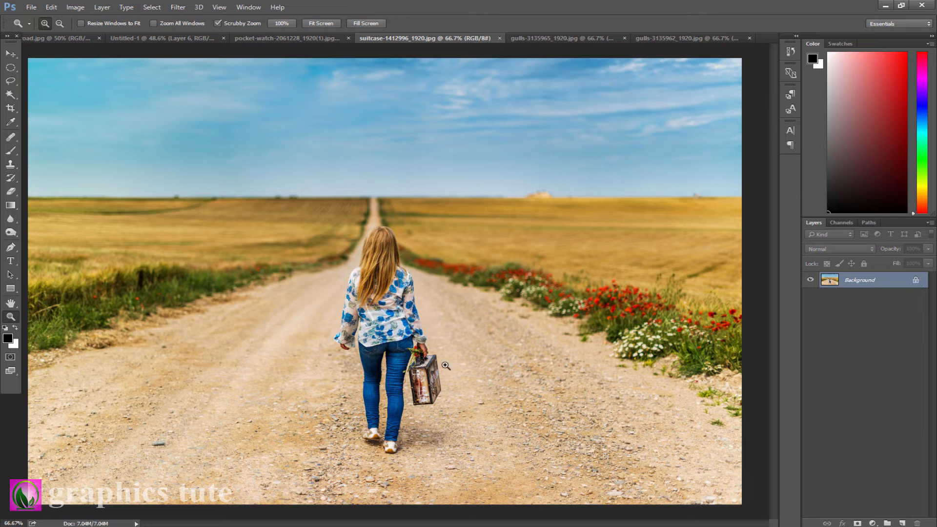
{"action": "left_click", "coordinate": [923, 286]}
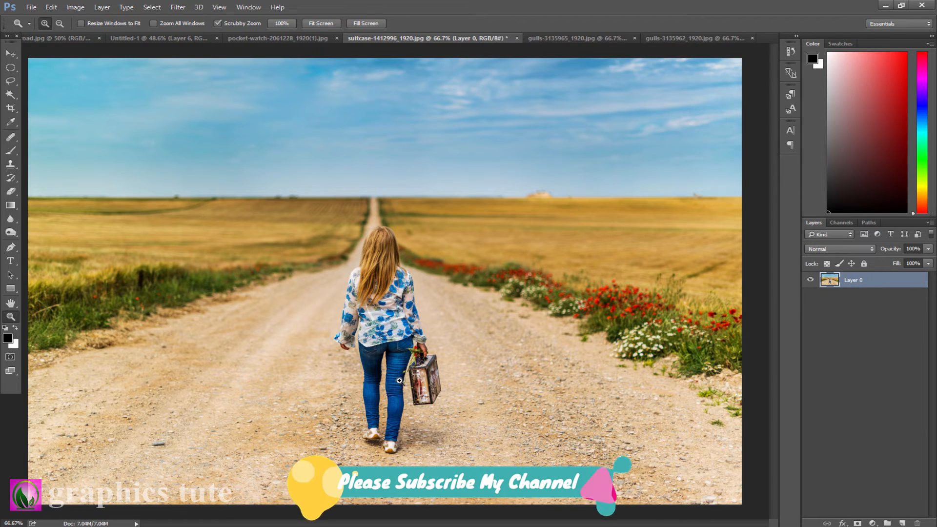
{"action": "left_click_drag", "start_coordinate": [398, 382], "coordinate": [414, 300]}
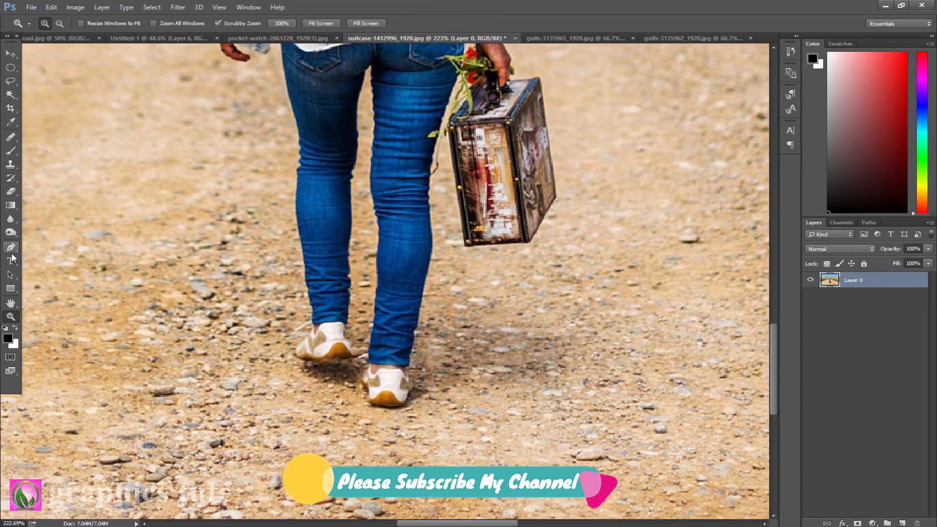
Start a Pen path around the woman's left shoe and up the outer edge of her left leg
{"action": "key", "text": "p"}
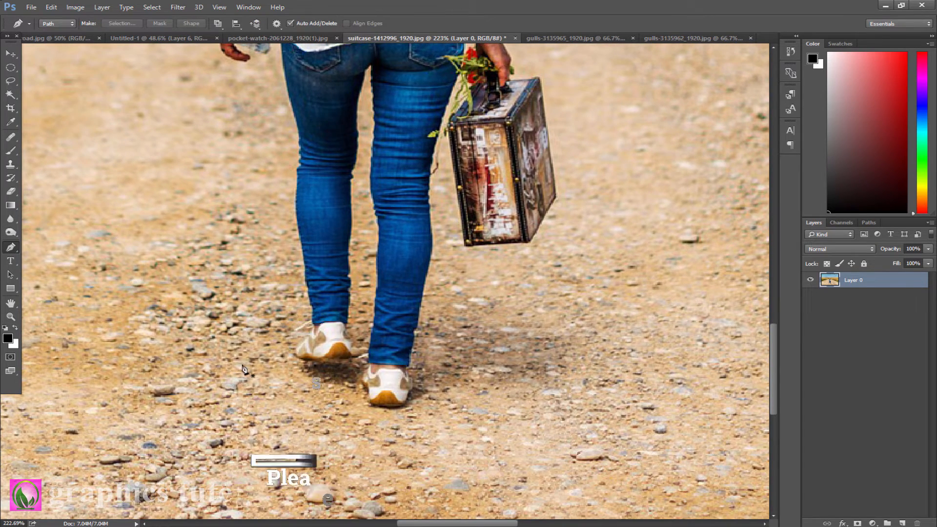
{"action": "left_click", "coordinate": [353, 358]}
{"action": "left_click_drag", "start_coordinate": [346, 361], "coordinate": [314, 337]}
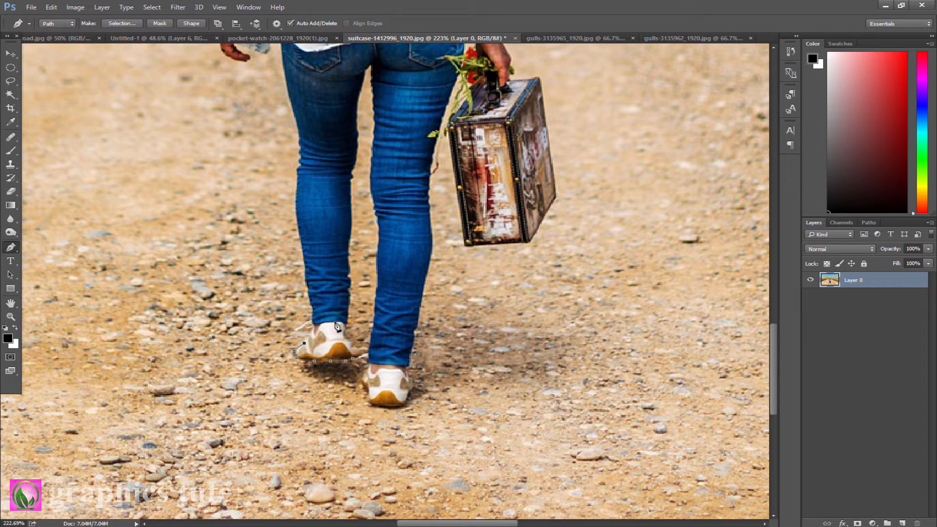
{"action": "left_click", "coordinate": [313, 332]}
{"action": "left_click", "coordinate": [314, 325]}
{"action": "left_click", "coordinate": [314, 315]}
{"action": "left_click", "coordinate": [309, 295]}
{"action": "left_click", "coordinate": [306, 282]}
{"action": "left_click", "coordinate": [305, 271]}
{"action": "left_click_drag", "start_coordinate": [296, 221], "coordinate": [294, 213]}
{"action": "left_click", "coordinate": [297, 170]}
Continue the path up the woman's left hip and the side of her shirt to the inside of the arm
{"action": "left_click_drag", "start_coordinate": [308, 131], "coordinate": [338, 347]}
{"action": "left_click", "coordinate": [317, 308]}
{"action": "left_click", "coordinate": [313, 286]}
{"action": "left_click", "coordinate": [312, 268]}
{"action": "left_click", "coordinate": [311, 257]}
{"action": "left_click", "coordinate": [307, 244]}
{"action": "left_click", "coordinate": [317, 197]}
{"action": "left_click", "coordinate": [317, 189]}
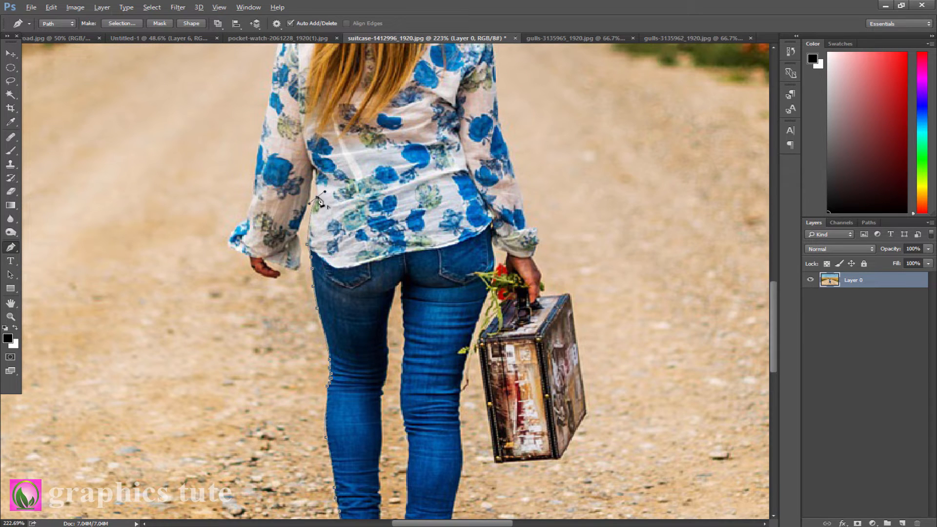
Continue the path down the inner left sleeve and around the woman's left hand and cuff
{"action": "left_click", "coordinate": [299, 243]}
{"action": "left_click", "coordinate": [299, 262]}
{"action": "left_click", "coordinate": [295, 270]}
{"action": "left_click", "coordinate": [274, 275]}
{"action": "left_click", "coordinate": [263, 275]}
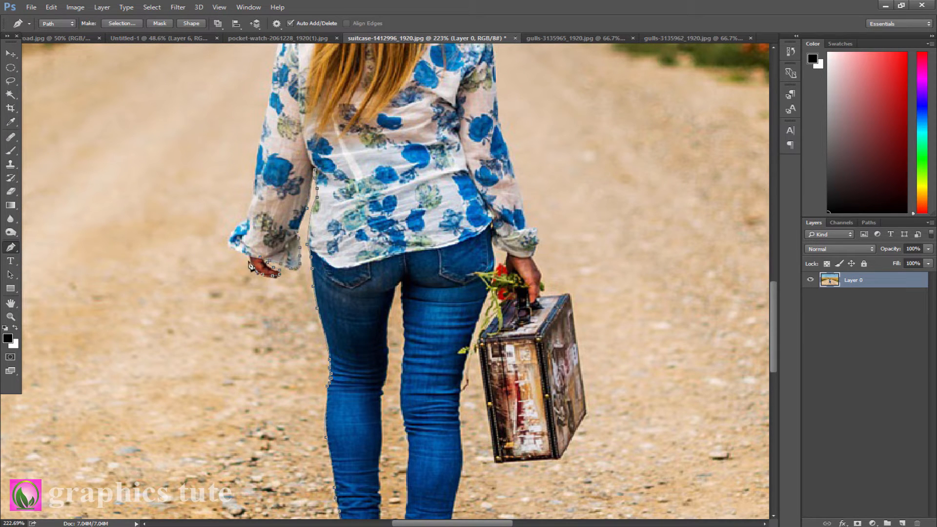
{"action": "left_click", "coordinate": [251, 259]}
{"action": "left_click", "coordinate": [227, 241]}
{"action": "left_click", "coordinate": [240, 222]}
Continue the path up the outer left sleeve, over the shoulder and onto the edge of the hair
{"action": "left_click_drag", "start_coordinate": [280, 196], "coordinate": [300, 413]}
{"action": "left_click", "coordinate": [272, 397]}
{"action": "left_click", "coordinate": [295, 275]}
{"action": "left_click", "coordinate": [334, 215]}
{"action": "left_click", "coordinate": [335, 194]}
{"action": "left_click", "coordinate": [340, 175]}
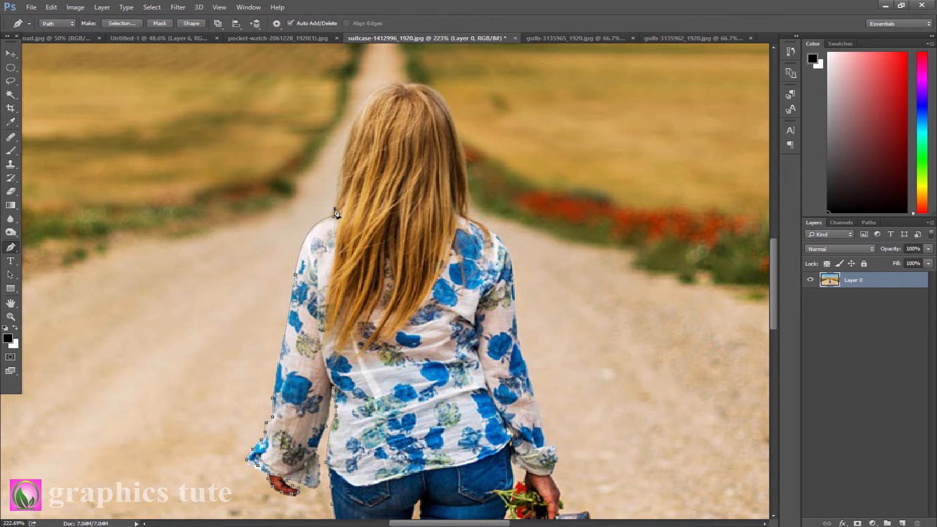
Continue the path around the woman's hair and head to her right shoulder
{"action": "left_click", "coordinate": [348, 149]}
{"action": "left_click_drag", "start_coordinate": [398, 87], "coordinate": [425, 98]}
{"action": "left_click", "coordinate": [454, 124]}
{"action": "left_click", "coordinate": [468, 213]}
{"action": "left_click", "coordinate": [477, 219]}
Continue the path over the right shoulder and down the outer edge of the right sleeve
{"action": "left_click_drag", "start_coordinate": [512, 277], "coordinate": [507, 320]}
{"action": "left_click", "coordinate": [512, 277], "text": "alt"}
{"action": "left_click", "coordinate": [519, 349]}
{"action": "left_click", "coordinate": [535, 402]}
Continue the path around the right cuff and hand, then down the right side of the suitcase
{"action": "left_click_drag", "start_coordinate": [548, 434], "coordinate": [499, 268]}
{"action": "left_click", "coordinate": [497, 280]}
{"action": "left_click", "coordinate": [506, 280]}
{"action": "left_click", "coordinate": [510, 285]}
{"action": "left_click", "coordinate": [505, 308]}
{"action": "left_click", "coordinate": [539, 344]}
{"action": "left_click", "coordinate": [559, 462]}
Continue the path along the suitcase's bottom edge, up its left side and across to the woman's right leg
{"action": "left_click_drag", "start_coordinate": [559, 462], "coordinate": [549, 242]}
{"action": "left_click", "coordinate": [522, 290]}
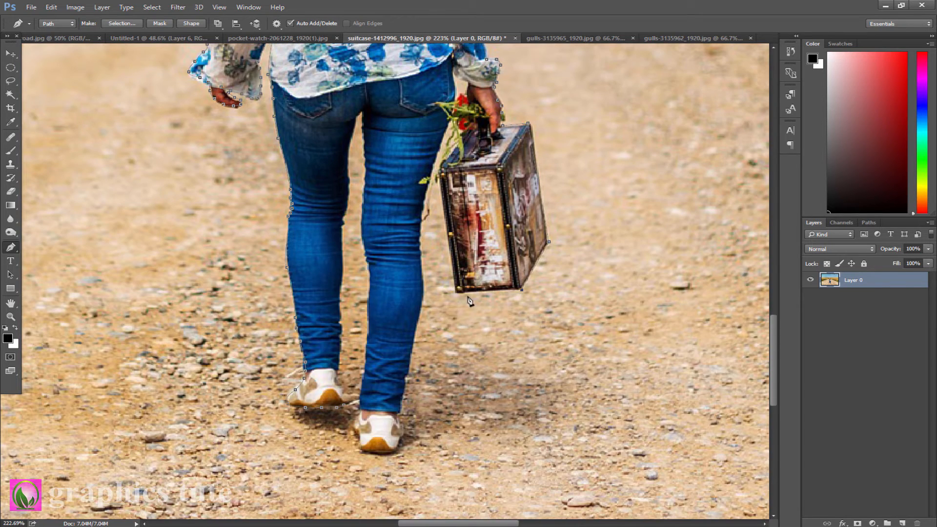
{"action": "left_click", "coordinate": [455, 292]}
{"action": "left_click", "coordinate": [439, 174]}
{"action": "left_click", "coordinate": [422, 213]}
Continue the path down the outer edge of the right leg and around the right shoe
{"action": "left_click", "coordinate": [424, 279]}
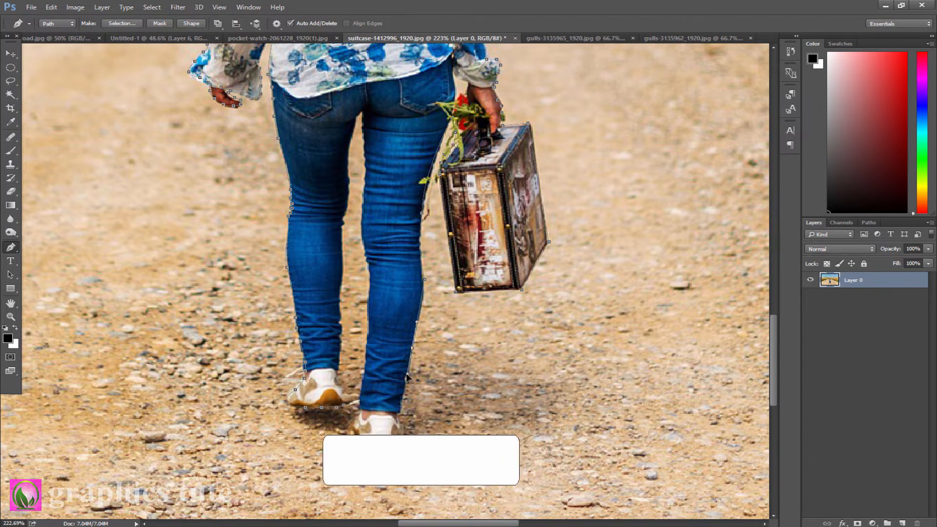
{"action": "left_click", "coordinate": [413, 348]}
{"action": "left_click", "coordinate": [408, 376]}
{"action": "left_click", "coordinate": [403, 391]}
{"action": "left_click", "coordinate": [400, 405]}
{"action": "left_click", "coordinate": [403, 429]}
{"action": "left_click", "coordinate": [352, 419]}
Continue the path up the inner edge of the right leg to the crotch
{"action": "left_click", "coordinate": [367, 347]}
{"action": "left_click", "coordinate": [369, 302]}
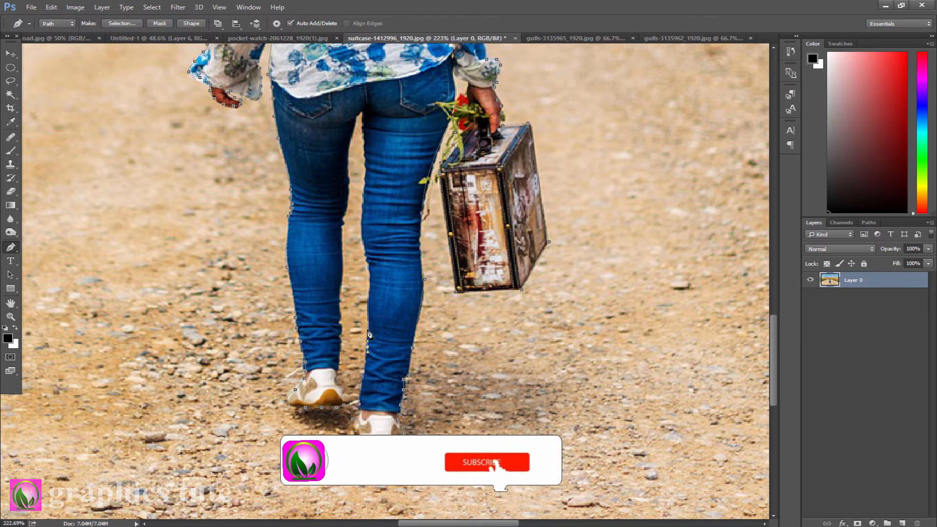
{"action": "left_click", "coordinate": [371, 281]}
{"action": "left_click", "coordinate": [365, 250]}
{"action": "left_click", "coordinate": [365, 185]}
{"action": "left_click", "coordinate": [361, 113]}
Continue the path down the inner edge of the left leg and close it at the left shoe
{"action": "left_click", "coordinate": [350, 179]}
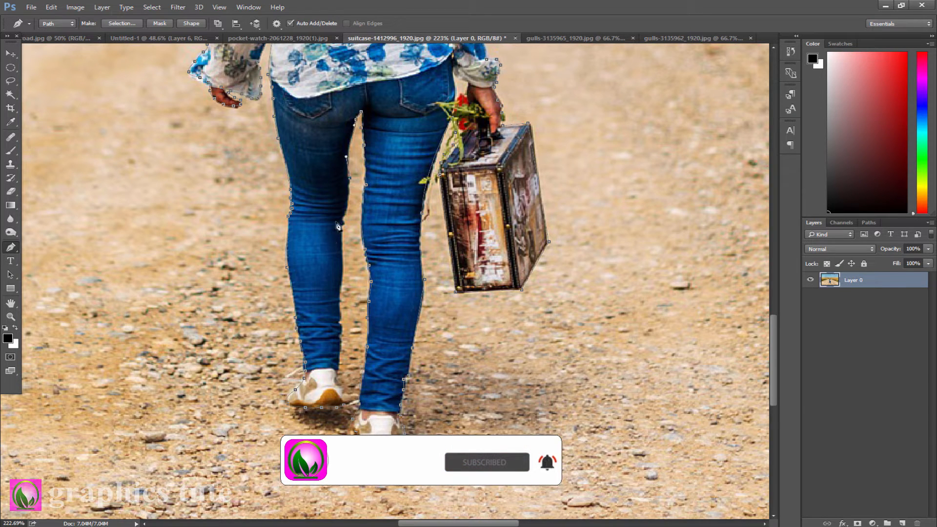
{"action": "left_click", "coordinate": [349, 202]}
{"action": "left_click", "coordinate": [343, 223]}
{"action": "left_click", "coordinate": [338, 292]}
{"action": "left_click", "coordinate": [339, 308]}
{"action": "left_click", "coordinate": [340, 331]}
{"action": "left_click", "coordinate": [340, 358]}
{"action": "left_click", "coordinate": [345, 397]}
{"action": "left_click", "coordinate": [345, 404]}
Convert the path to a new selection with a 1 pixel feather and mask Layer 0 to isolate the woman and suitcase
{"action": "right_click", "coordinate": [395, 316]}
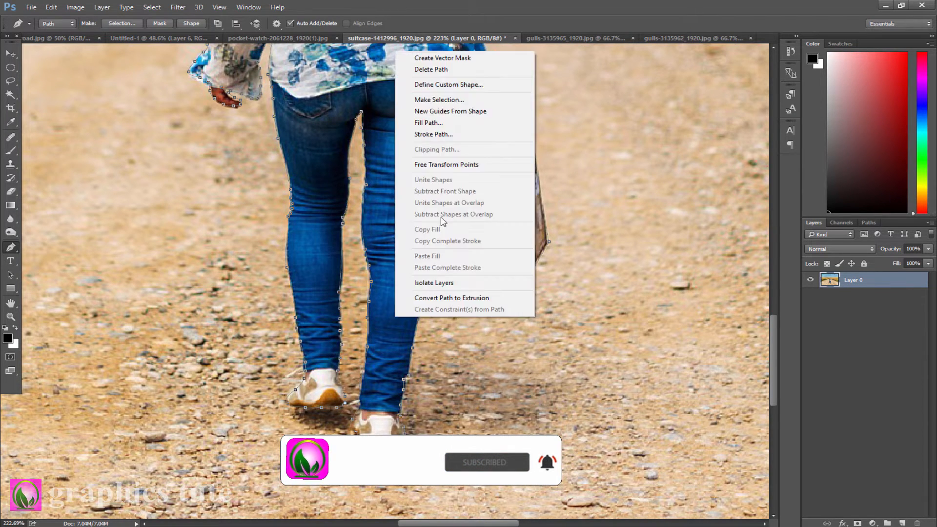
{"action": "left_click", "coordinate": [449, 99]}
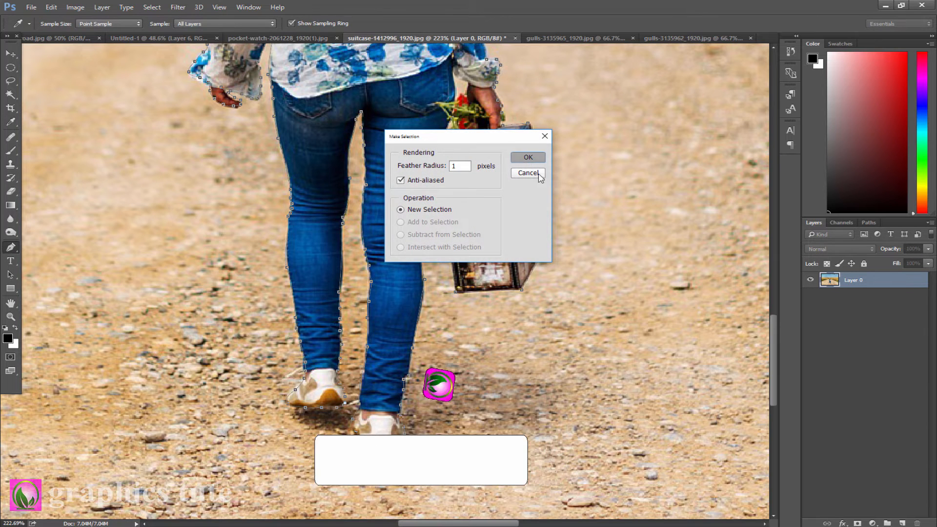
{"action": "key", "text": "Return"}
{"action": "left_click", "coordinate": [857, 523]}
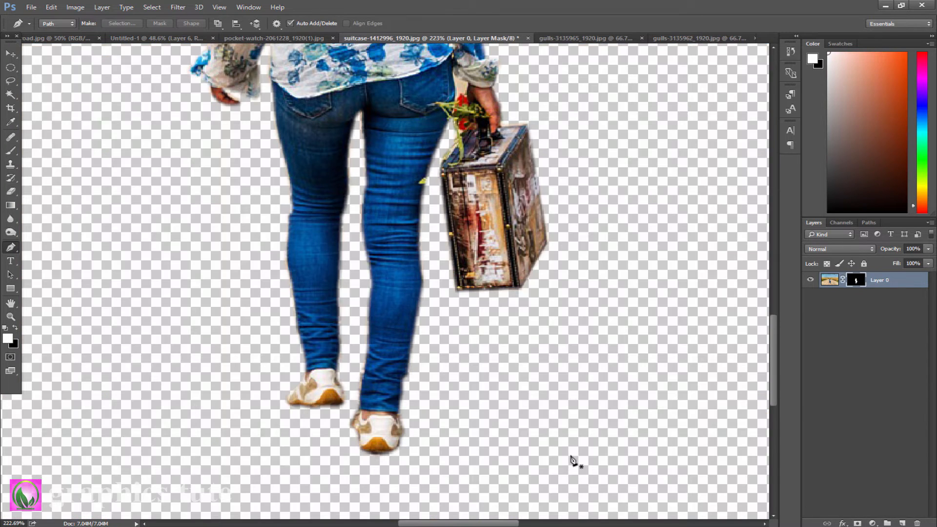
{"action": "left_click", "coordinate": [11, 316]}
{"action": "left_click_drag", "start_coordinate": [548, 377], "coordinate": [439, 310]}
{"action": "left_click_drag", "start_coordinate": [463, 341], "coordinate": [518, 372]}
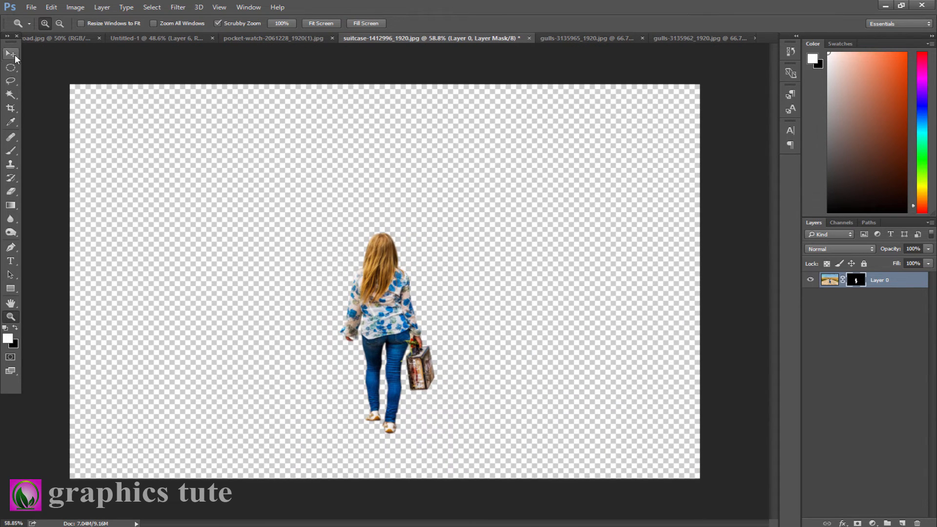
Move the masked woman with the suitcase into the watch composite and position her walking on the road's white centre line
{"action": "left_click", "coordinate": [14, 54]}
{"action": "left_click_drag", "start_coordinate": [384, 242], "coordinate": [371, 288]}
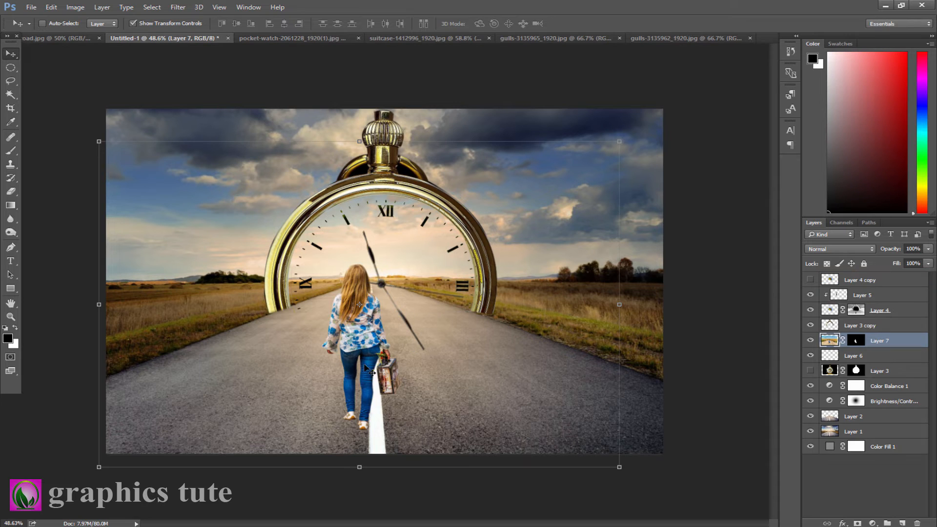
{"action": "mouse_move", "coordinate": [366, 369]}
{"action": "left_mouse_down"}
{"action": "mouse_move", "coordinate": [393, 393]}
{"action": "mouse_move", "coordinate": [377, 385]}
{"action": "left_mouse_up"}
Add a new layer beneath the woman and paint black contact shadows under her shoes with a 30 px soft round brush
{"action": "key", "text": "z"}
{"action": "left_click_drag", "start_coordinate": [477, 398], "coordinate": [528, 345]}
{"action": "key", "text": "space"}
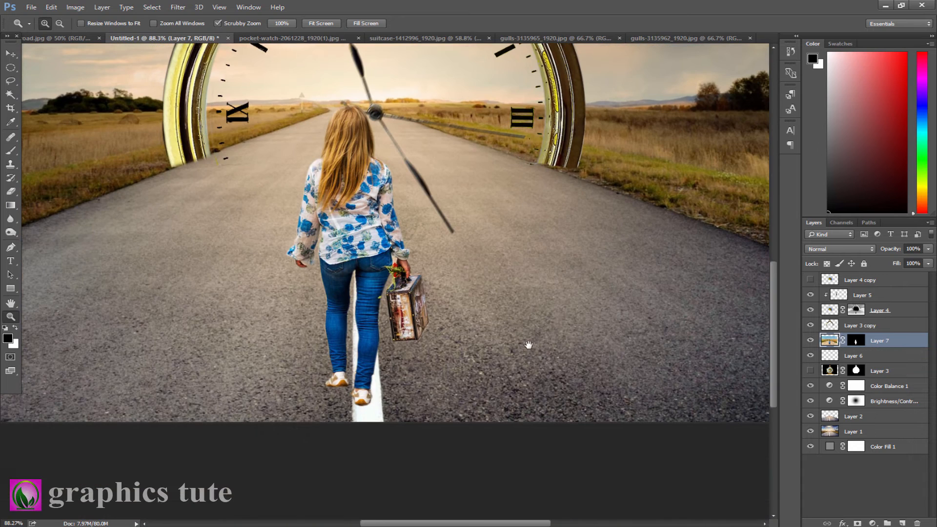
{"action": "left_click", "coordinate": [889, 356]}
{"action": "left_click", "coordinate": [903, 523]}
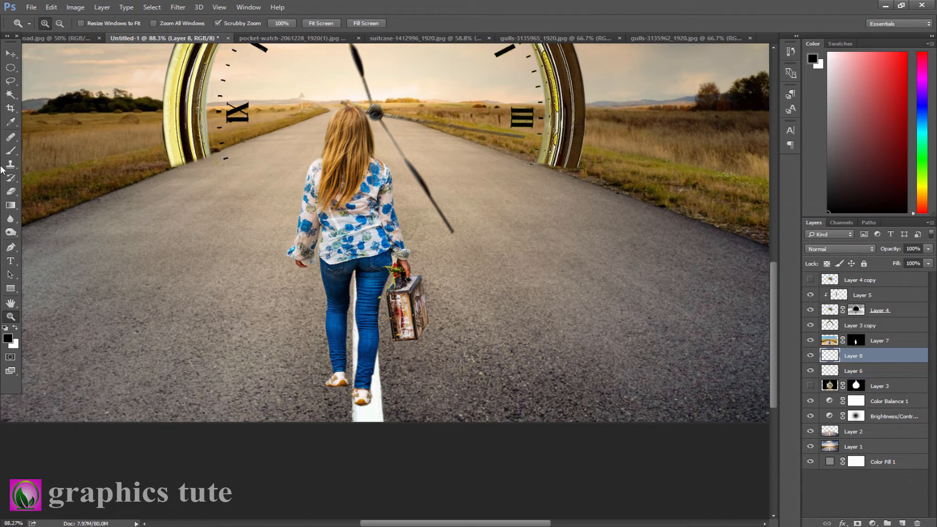
{"action": "left_click", "coordinate": [10, 151]}
{"action": "left_click", "coordinate": [57, 24]}
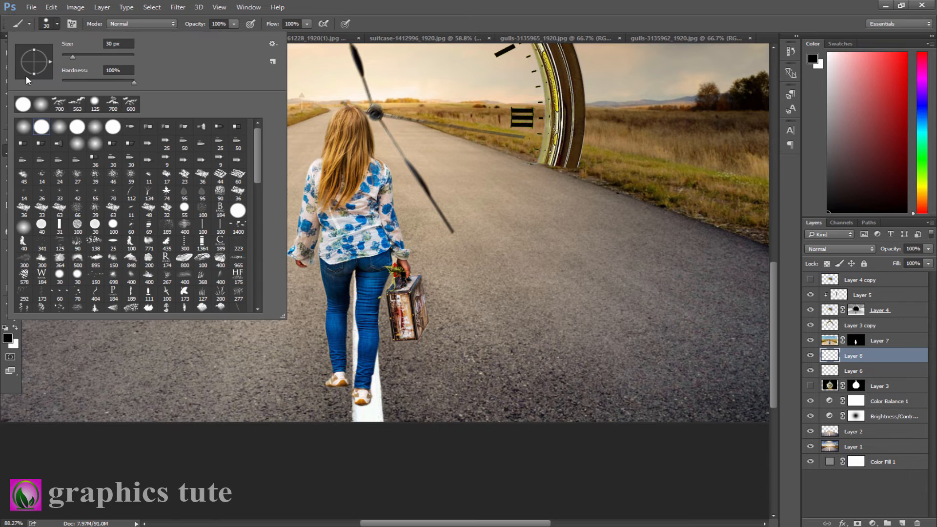
{"action": "left_click", "coordinate": [20, 127]}
{"action": "left_click", "coordinate": [397, 69]}
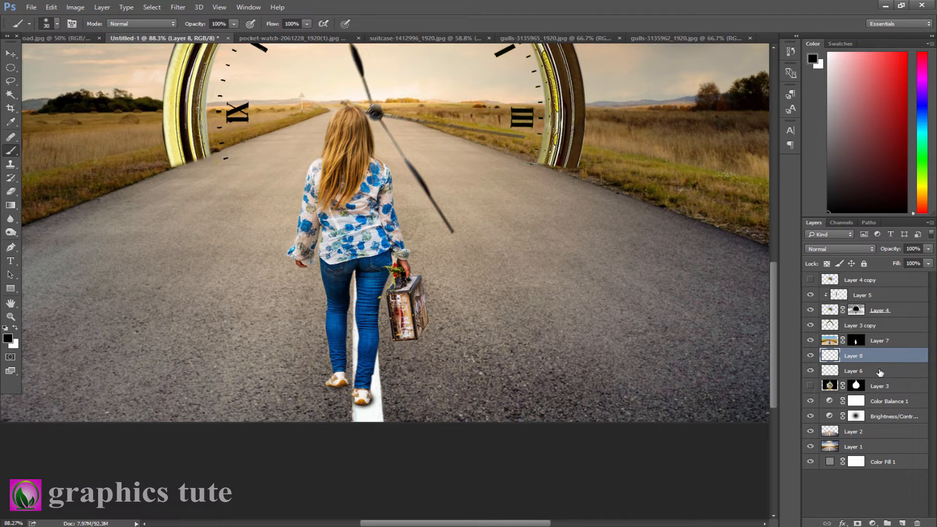
Add a Brightness/Contrast adjustment clipped to the woman's layer with Brightness set to -45
{"action": "left_click", "coordinate": [877, 345]}
{"action": "left_click", "coordinate": [873, 522]}
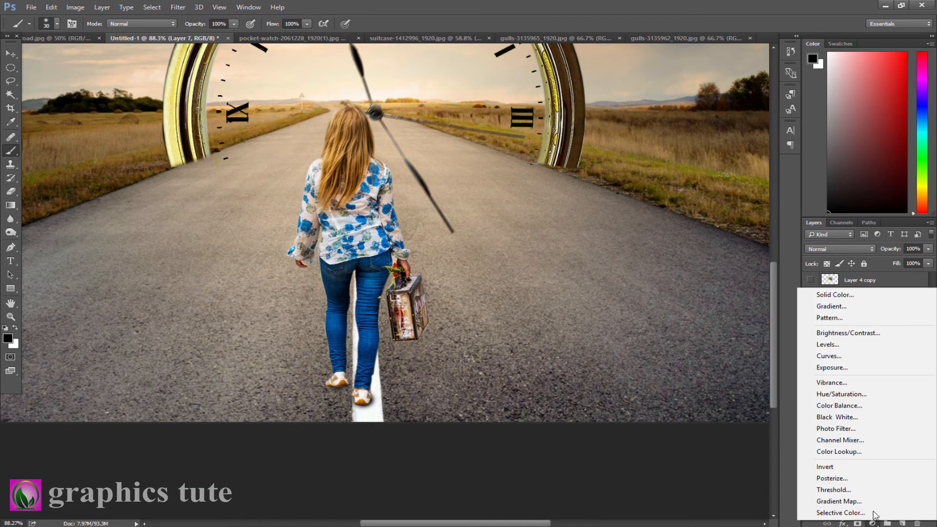
{"action": "left_click", "coordinate": [850, 332]}
{"action": "left_click", "coordinate": [696, 497]}
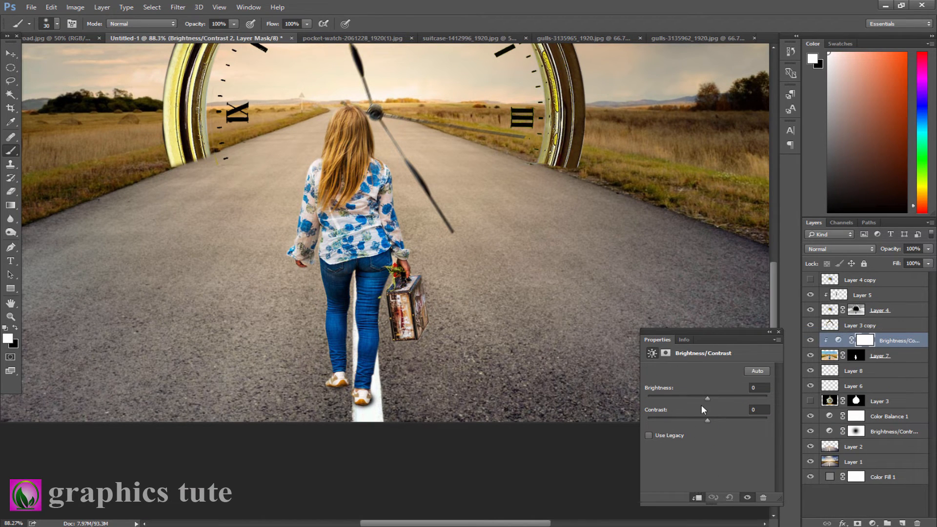
{"action": "left_click_drag", "start_coordinate": [705, 399], "coordinate": [692, 400]}
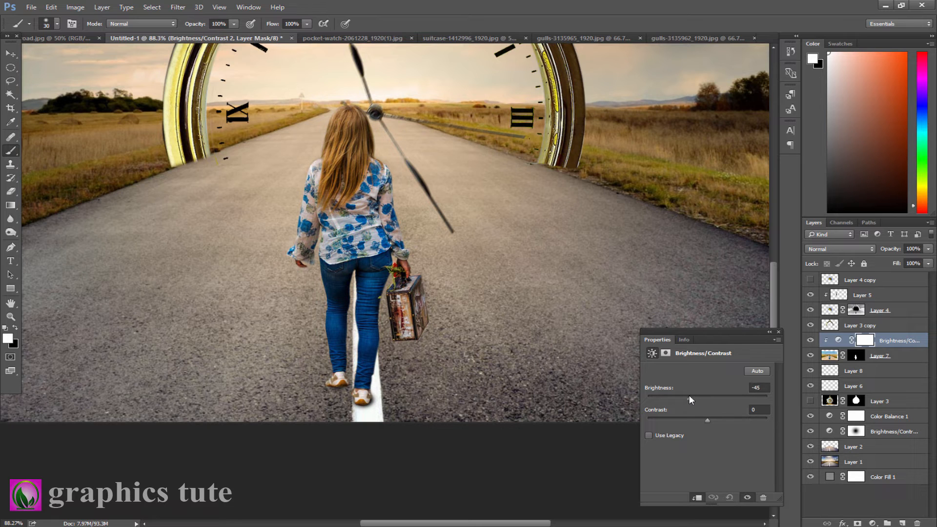
{"action": "left_click", "coordinate": [779, 331]}
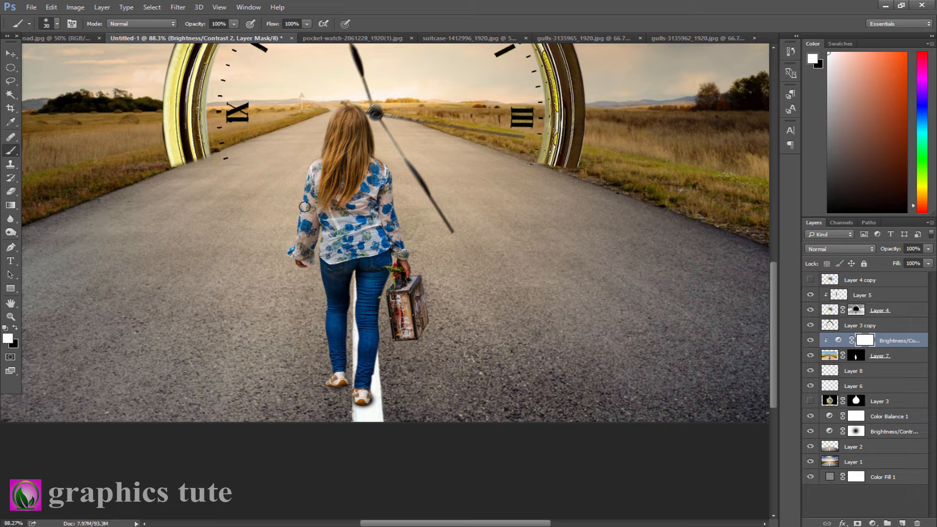
Paint black with an 80 px brush on the Brightness/Contrast mask to restore the brighter tones on parts of the woman
{"action": "key", "text": "x"}
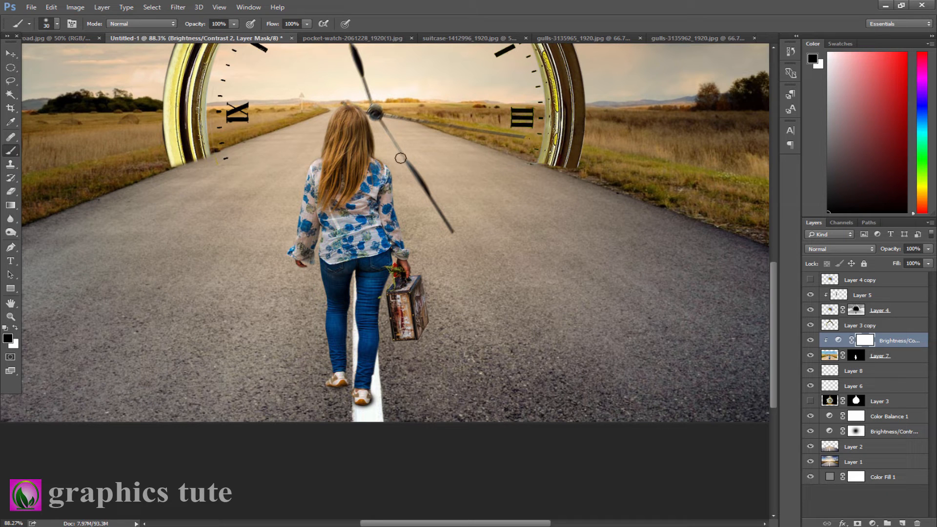
{"action": "key", "text": "bracketright"}
{"action": "key", "text": "bracketright"}
{"action": "key", "text": "bracketright"}
{"action": "key", "text": "bracketright"}
{"action": "key", "text": "bracketright"}
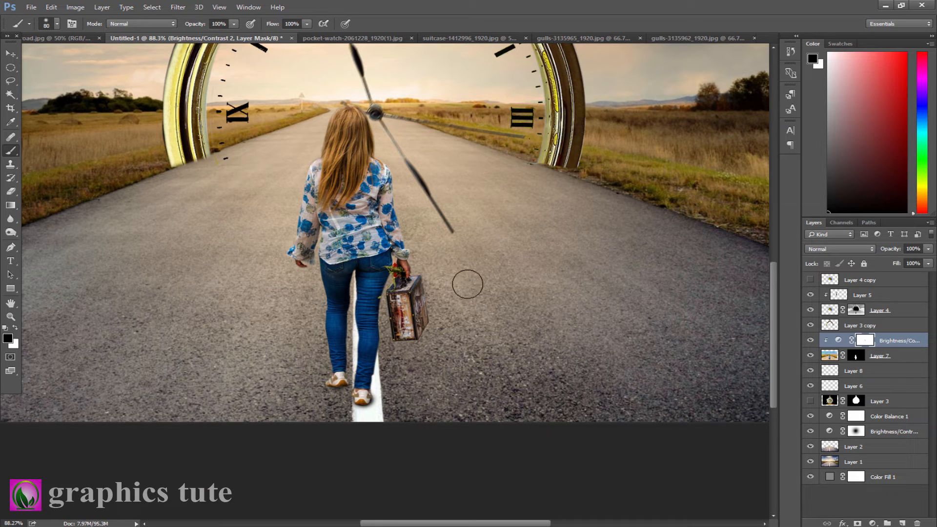
{"action": "left_click_drag", "start_coordinate": [401, 156], "coordinate": [340, 84]}
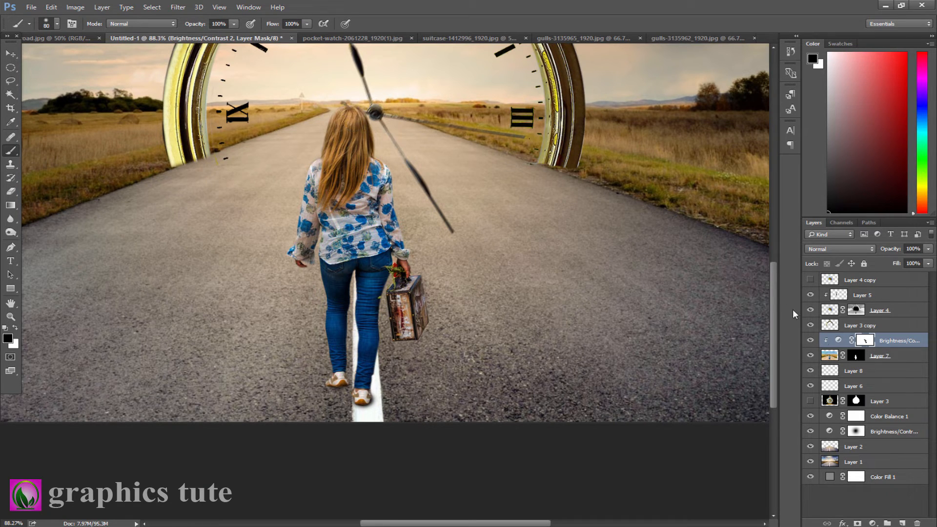
Add a Hue/Saturation adjustment clipped to the woman's layer with Hue set to +5, and check its effect
{"action": "left_click", "coordinate": [872, 523]}
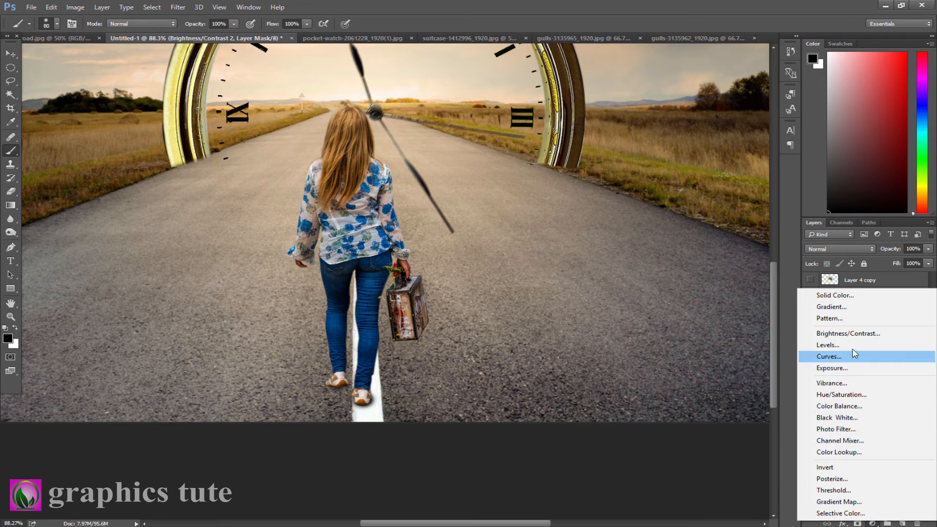
{"action": "left_click", "coordinate": [845, 395]}
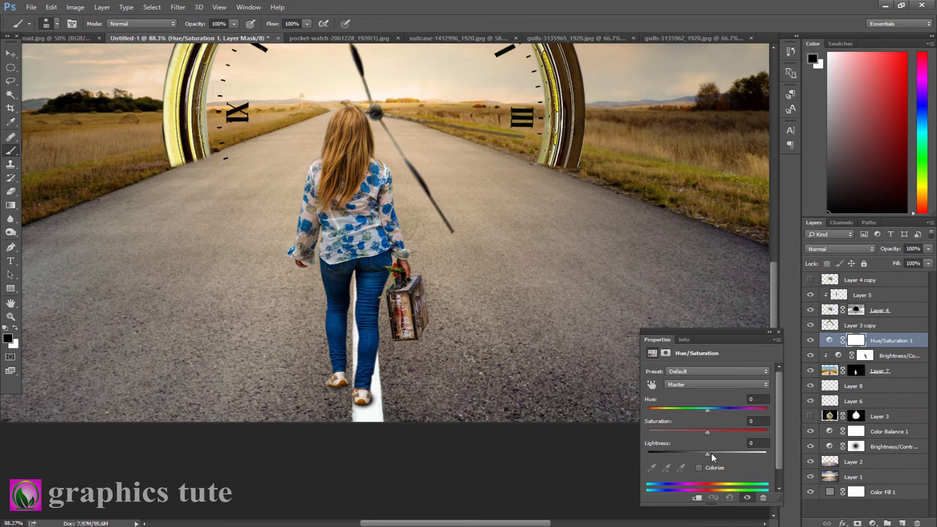
{"action": "mouse_move", "coordinate": [707, 411]}
{"action": "left_mouse_down"}
{"action": "mouse_move", "coordinate": [699, 411]}
{"action": "mouse_move", "coordinate": [710, 411]}
{"action": "left_mouse_up"}
{"action": "left_click", "coordinate": [698, 498]}
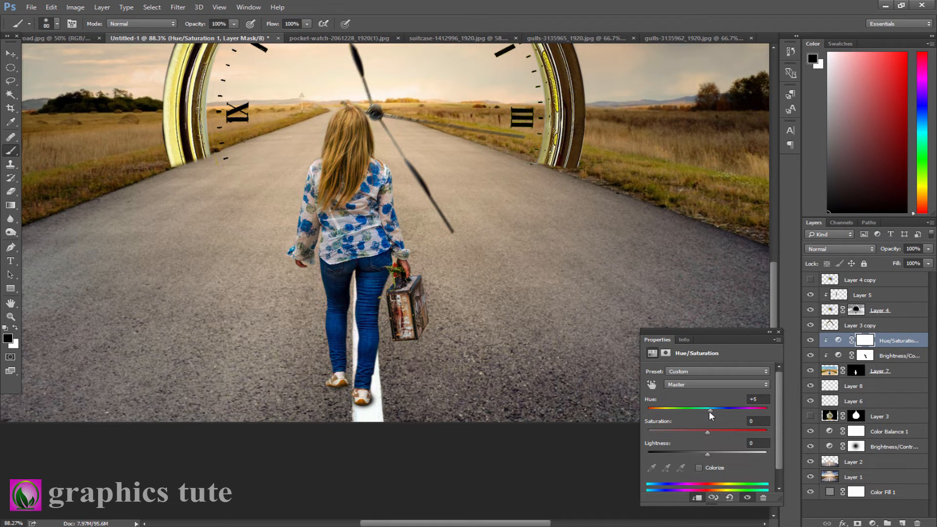
{"action": "left_click", "coordinate": [780, 331]}
{"action": "left_click", "coordinate": [810, 340]}
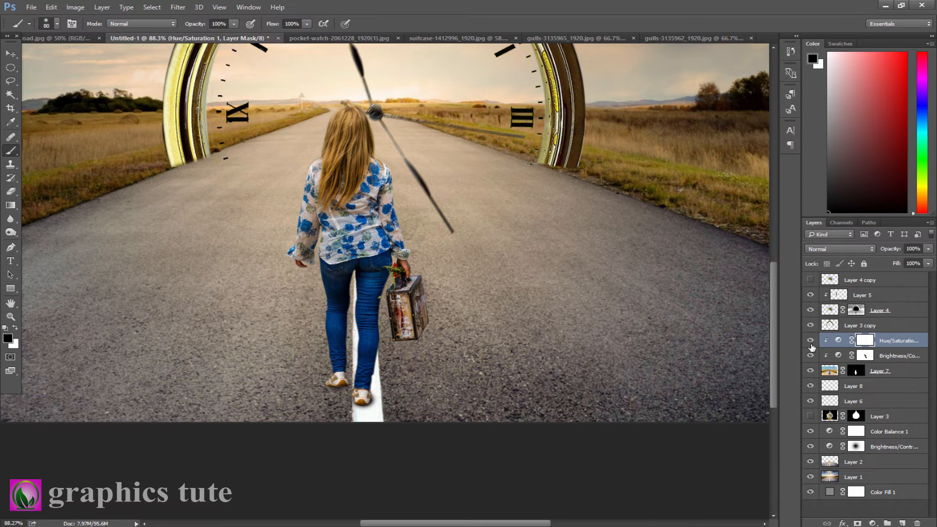
Add a new layer above Color Balance 1 and set the foreground colour to orange ffb400 for the Brush tool
{"action": "left_click", "coordinate": [12, 318]}
{"action": "left_click_drag", "start_coordinate": [405, 340], "coordinate": [614, 316]}
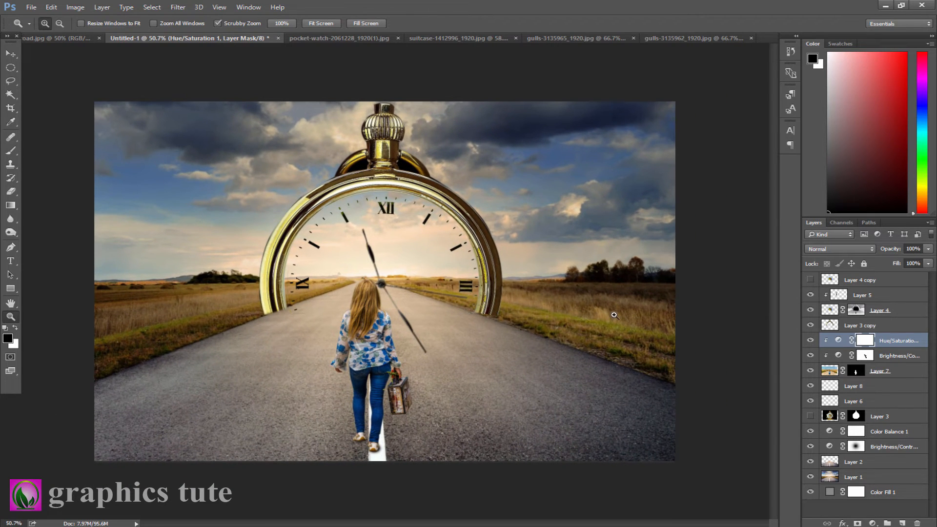
{"action": "left_click", "coordinate": [892, 432]}
{"action": "left_click", "coordinate": [901, 524]}
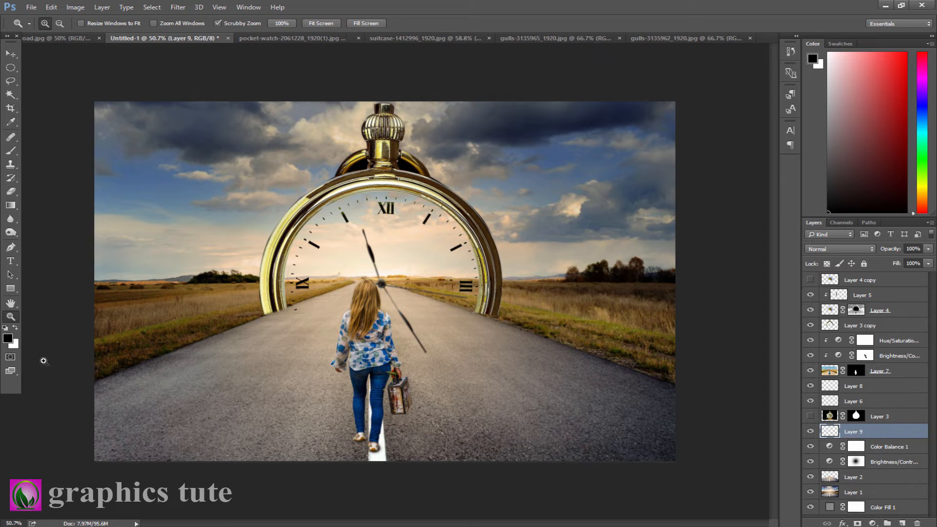
{"action": "left_click", "coordinate": [13, 338]}
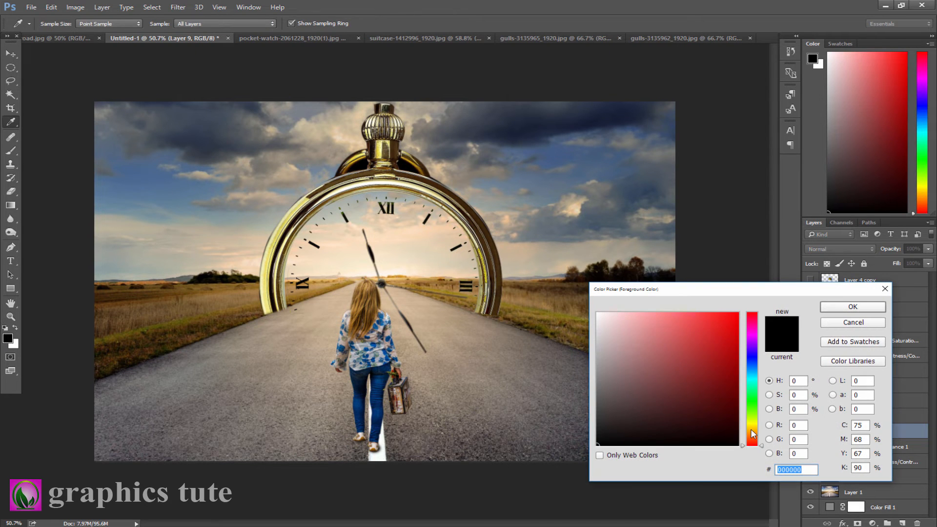
{"action": "left_click", "coordinate": [751, 430]}
{"action": "left_click_drag", "start_coordinate": [729, 354], "coordinate": [752, 298]}
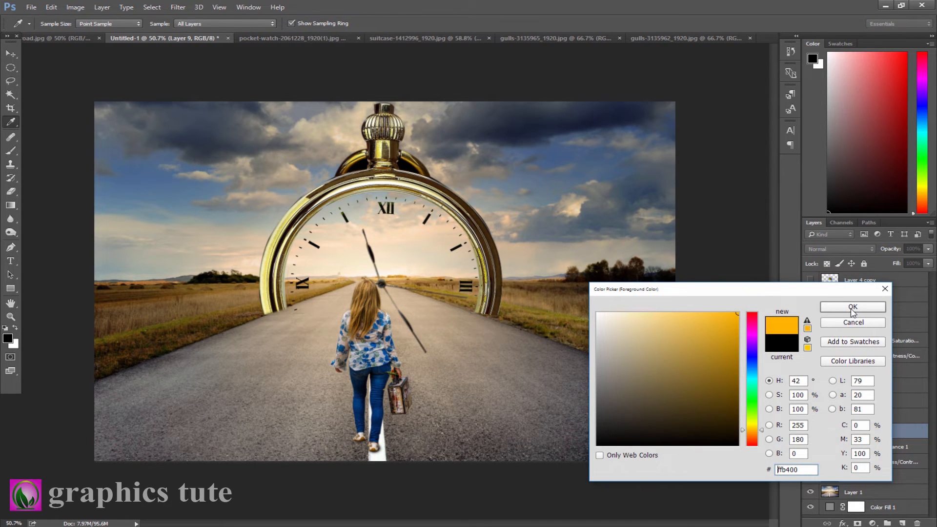
{"action": "left_click", "coordinate": [853, 306]}
{"action": "left_click", "coordinate": [11, 150]}
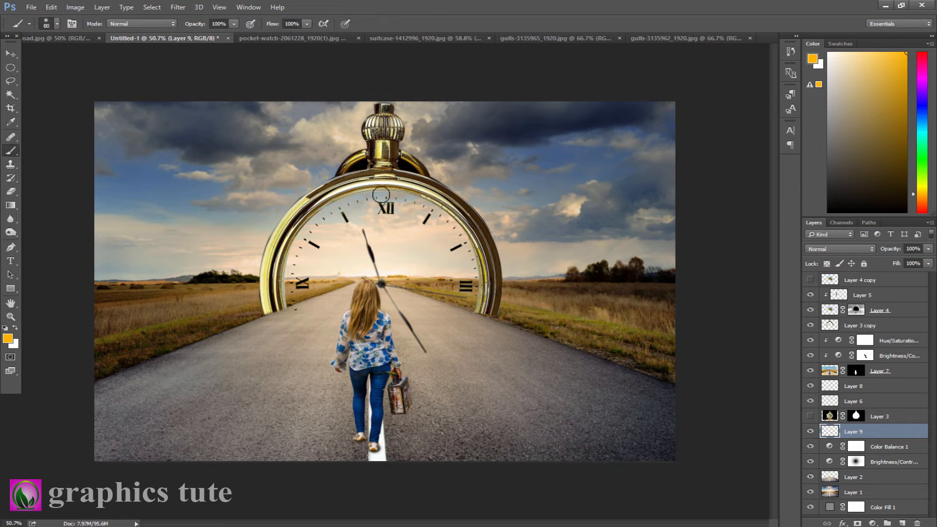
Enlarge the brush to 500 px and paint a single soft orange glow in the middle of the watch dial
{"action": "key", "text": "bracketright"}
{"action": "key", "text": "bracketright"}
{"action": "key", "text": "bracketright"}
{"action": "key", "text": "bracketright"}
{"action": "key", "text": "bracketright"}
{"action": "key", "text": "bracketright"}
{"action": "key", "text": "bracketright"}
{"action": "key", "text": "bracketright"}
{"action": "key", "text": "bracketright"}
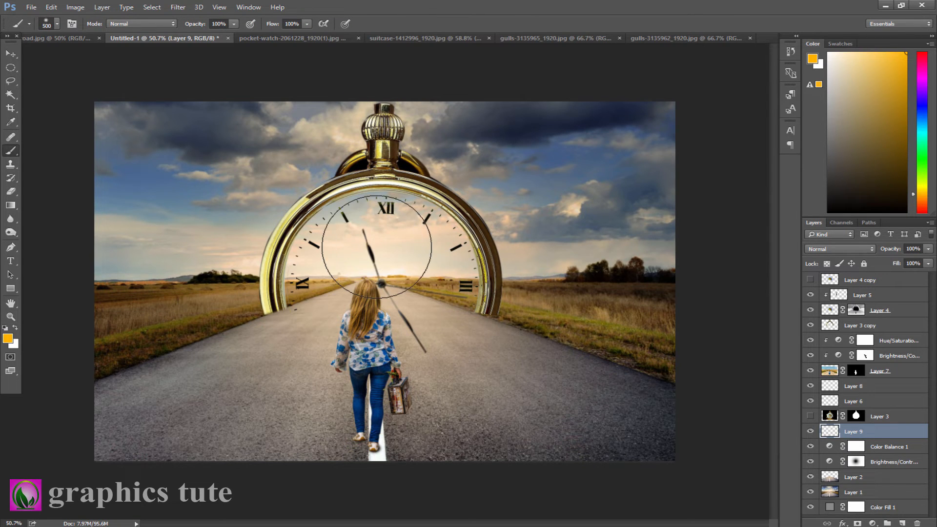
{"action": "left_click", "coordinate": [383, 252]}
Try the Overlay, Soft Light, Screen, Color Dodge and Lighten blend modes on the orange glow layer
{"action": "left_click", "coordinate": [836, 249]}
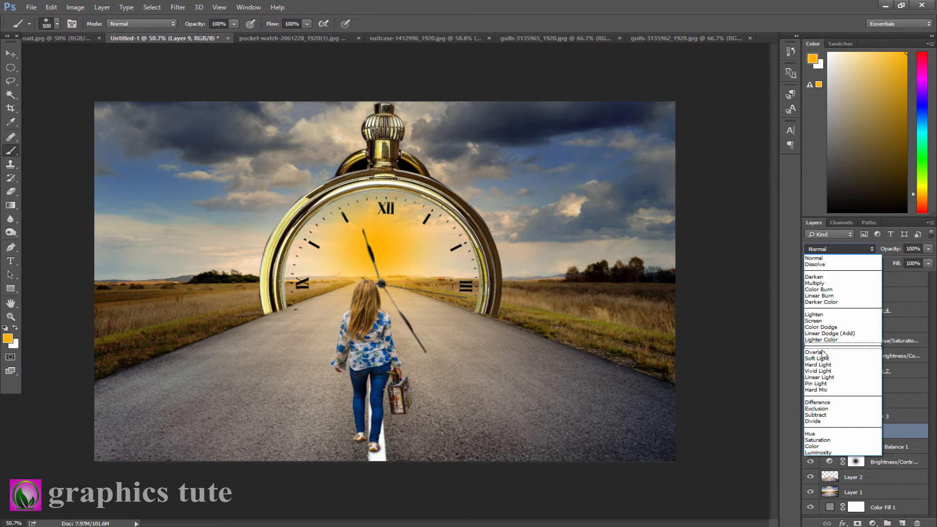
{"action": "left_click", "coordinate": [821, 349]}
{"action": "left_click", "coordinate": [833, 247]}
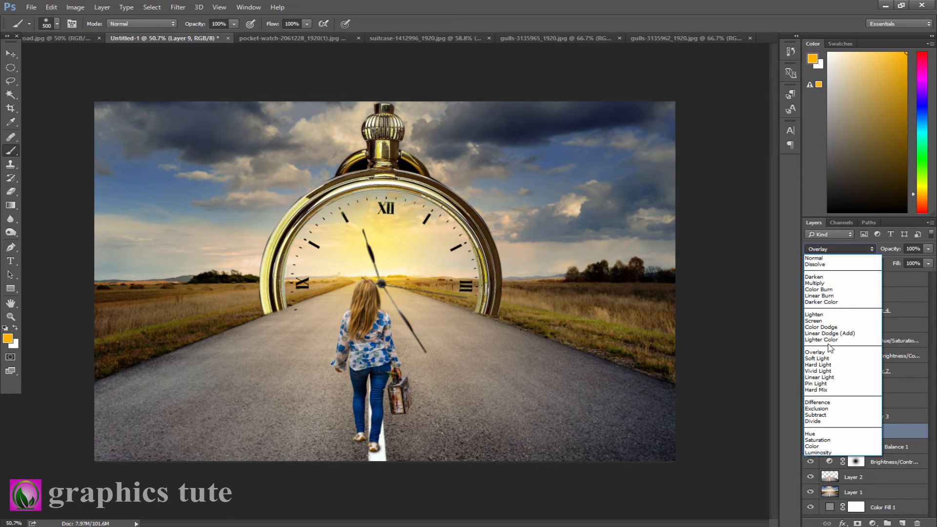
{"action": "left_click", "coordinate": [825, 358]}
{"action": "left_click", "coordinate": [833, 250]}
{"action": "left_click", "coordinate": [827, 323]}
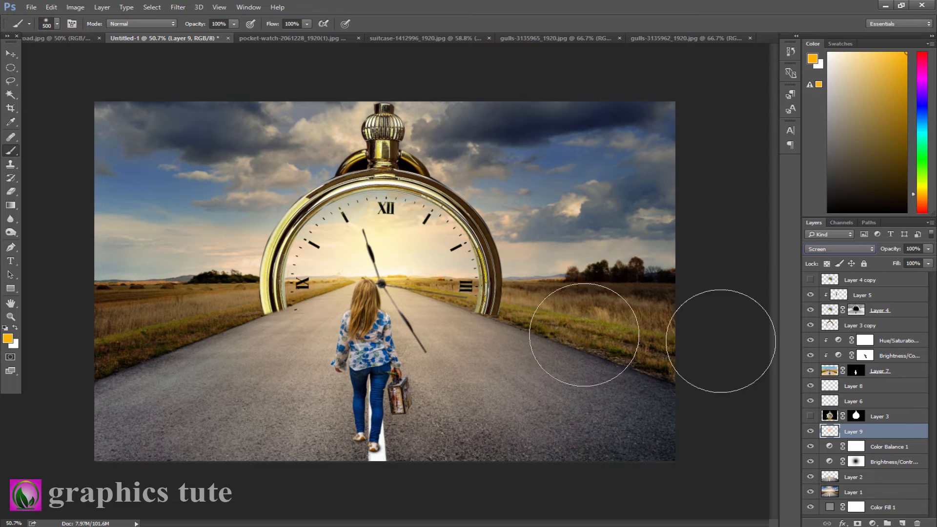
{"action": "left_click", "coordinate": [833, 252]}
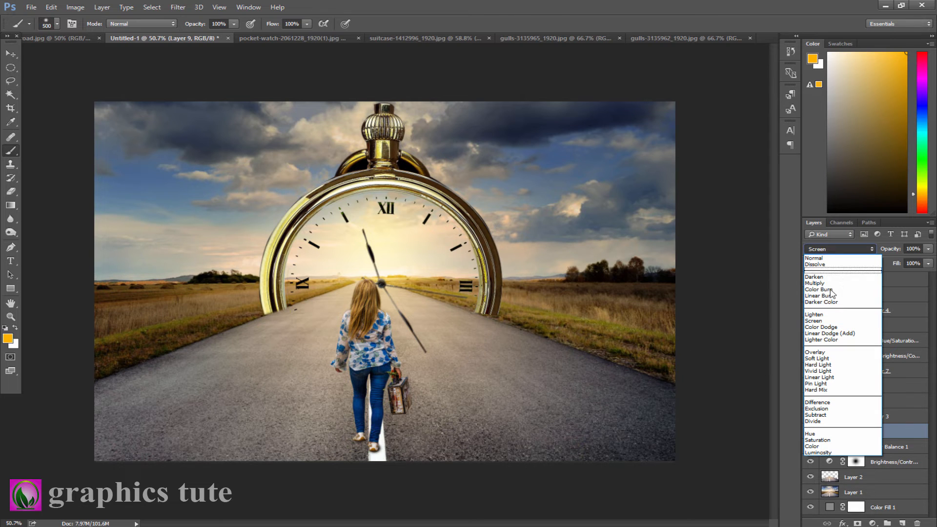
{"action": "left_click", "coordinate": [826, 327]}
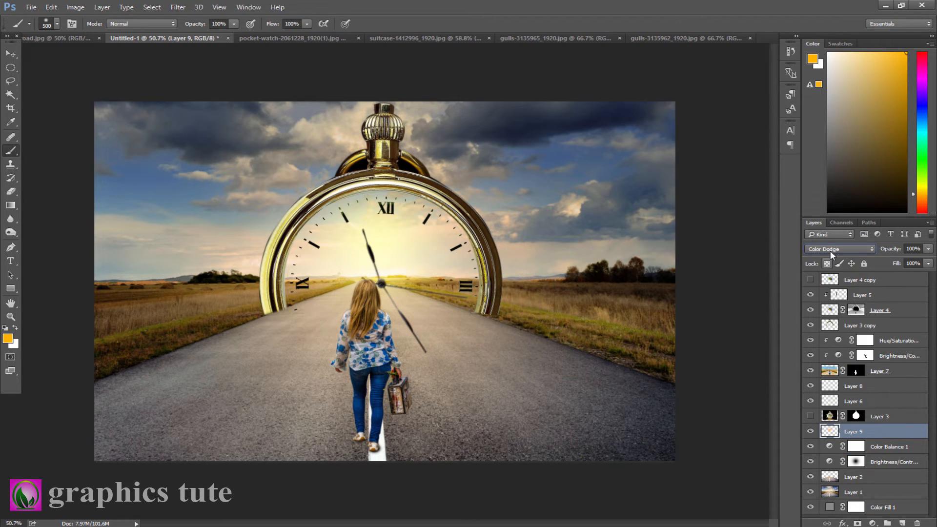
{"action": "left_click", "coordinate": [832, 252]}
{"action": "left_click", "coordinate": [821, 318]}
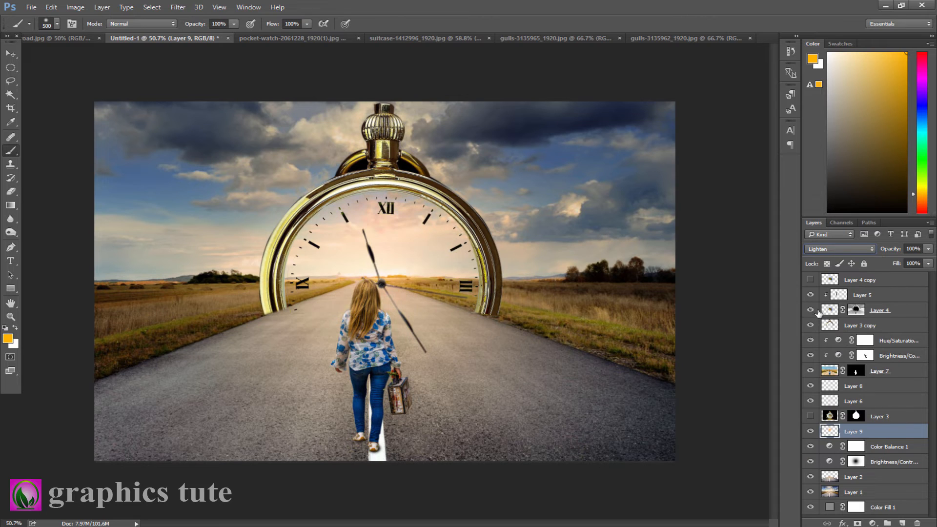
Set the glow layer to Hard Light at 50% opacity and enlarge it to about 154%, shifted up over the watch
{"action": "left_click", "coordinate": [849, 248]}
{"action": "left_click", "coordinate": [826, 369]}
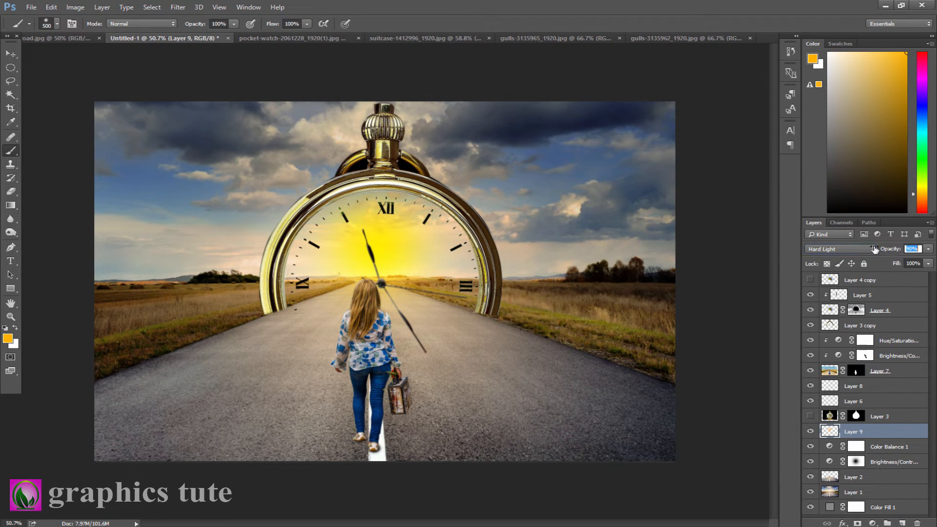
{"action": "left_click", "coordinate": [11, 53]}
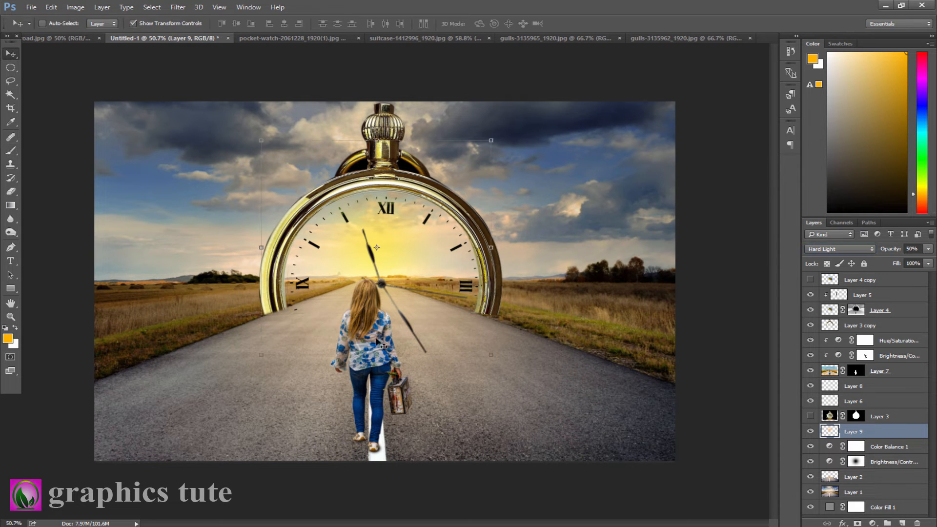
{"action": "left_click_drag", "start_coordinate": [493, 354], "coordinate": [600, 361]}
{"action": "left_click_drag", "start_coordinate": [497, 366], "coordinate": [493, 322]}
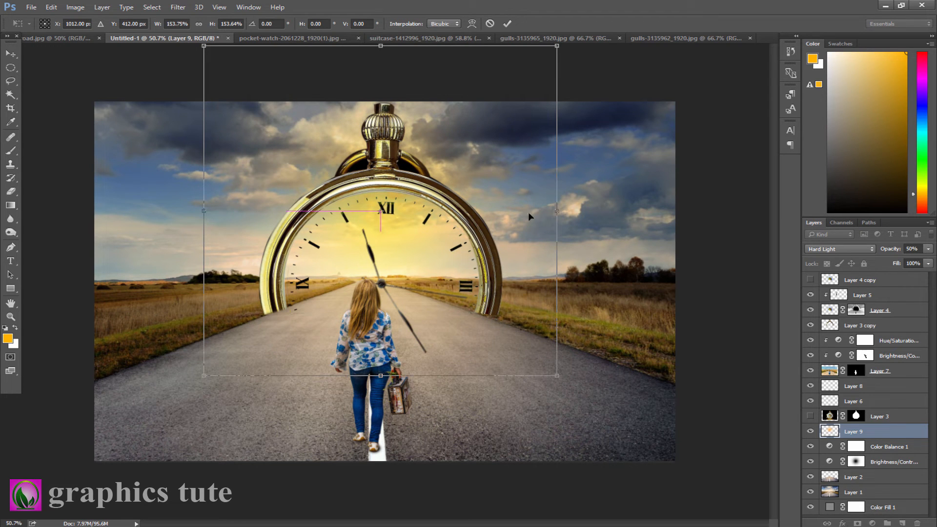
{"action": "left_click", "coordinate": [508, 24]}
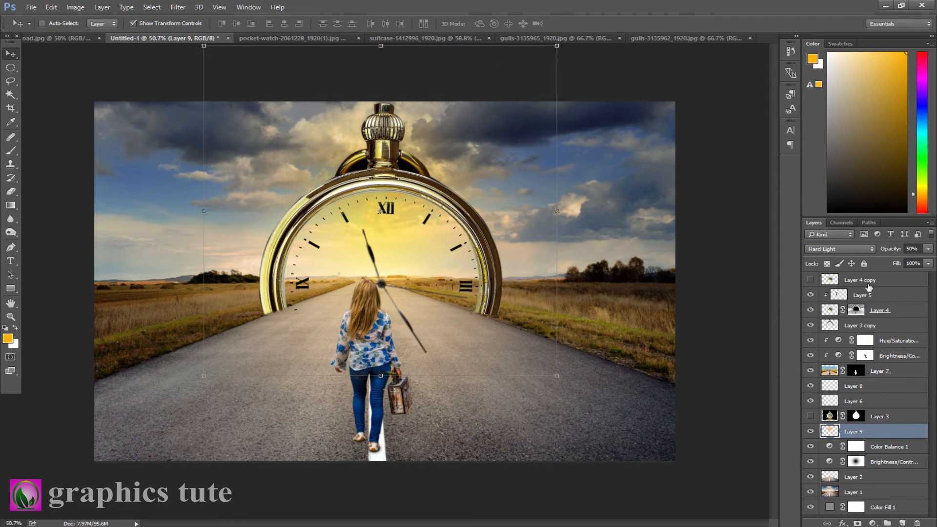
Add a new layer above Layer 5 and change the brush's foreground colour to a slightly deeper orange
{"action": "left_click", "coordinate": [884, 295]}
{"action": "left_click", "coordinate": [902, 523]}
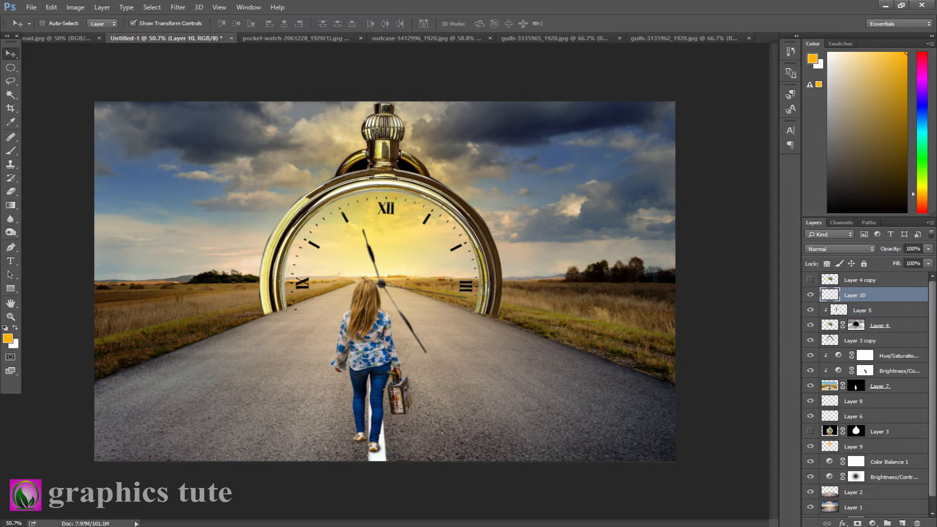
{"action": "left_click", "coordinate": [12, 152]}
{"action": "left_click", "coordinate": [8, 338]}
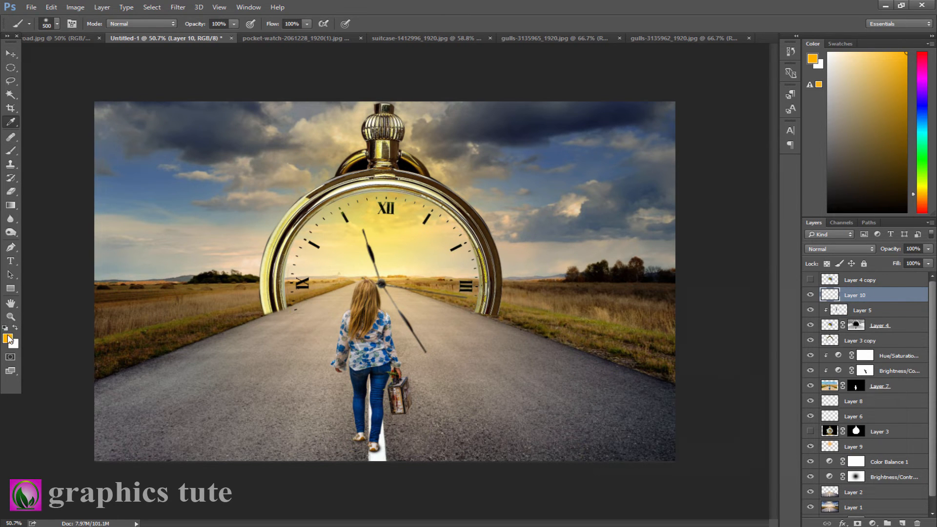
{"action": "left_click_drag", "start_coordinate": [757, 430], "coordinate": [763, 432]}
{"action": "left_click", "coordinate": [839, 307]}
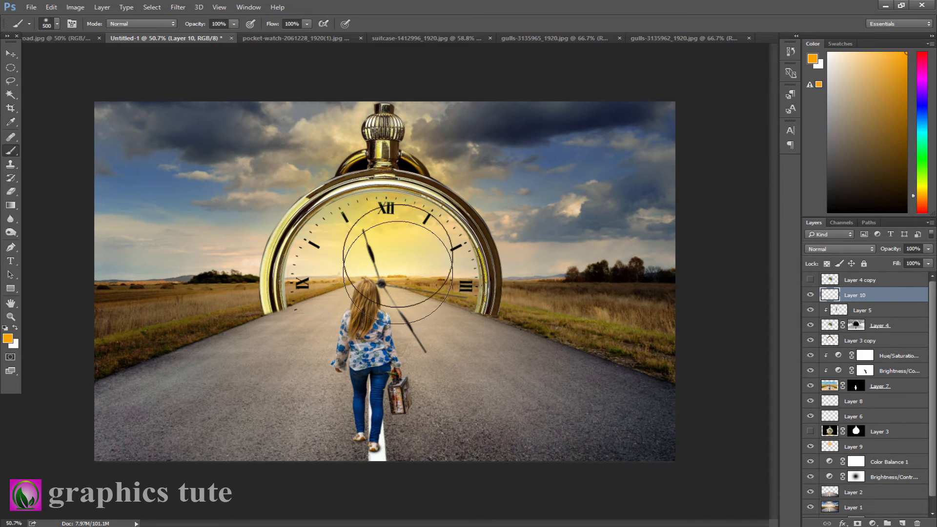
Paint one soft orange spot at the watch's centre on Layer 10 and set the layer to Screen at 83% opacity
{"action": "left_click", "coordinate": [376, 276]}
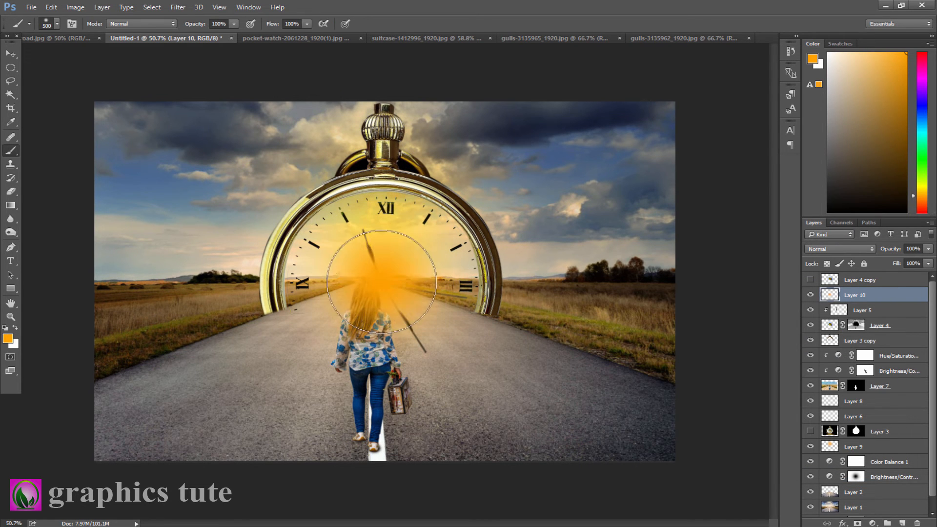
{"action": "left_click", "coordinate": [836, 250]}
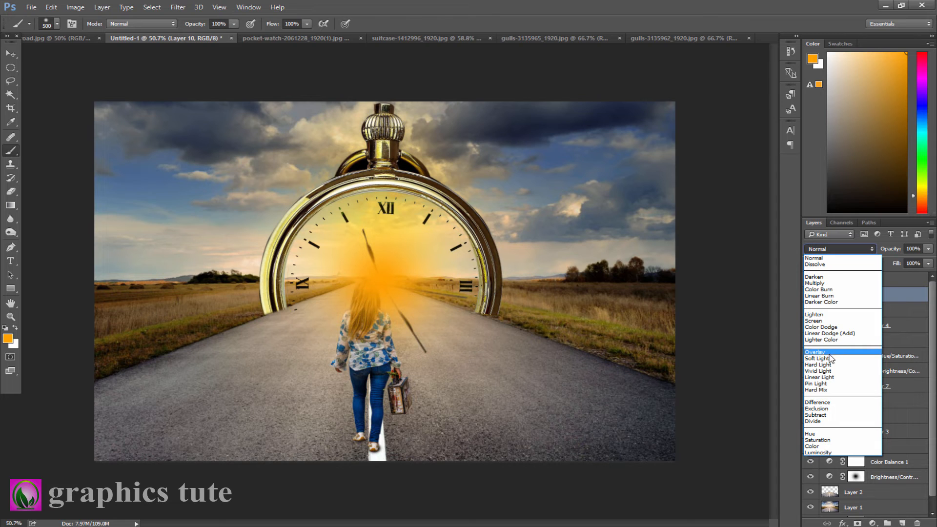
{"action": "left_click", "coordinate": [825, 325]}
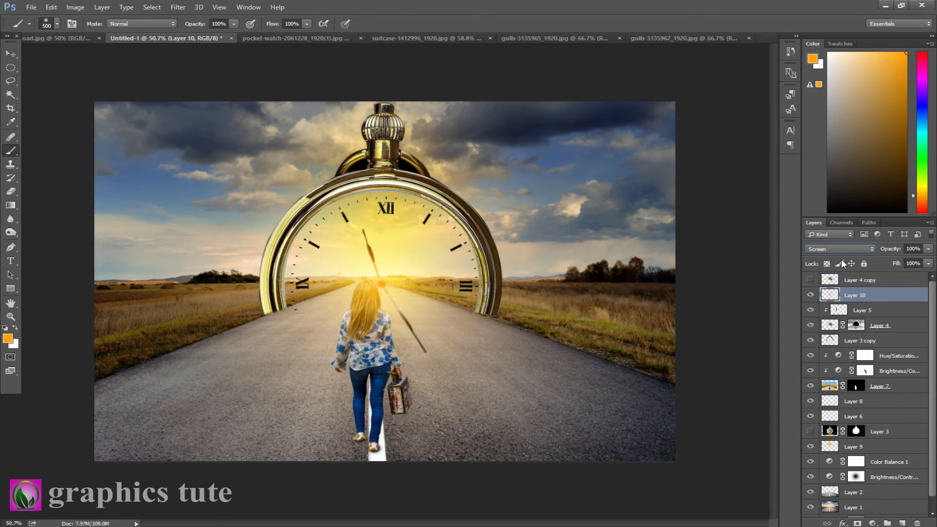
{"action": "left_click_drag", "start_coordinate": [884, 250], "coordinate": [880, 250]}
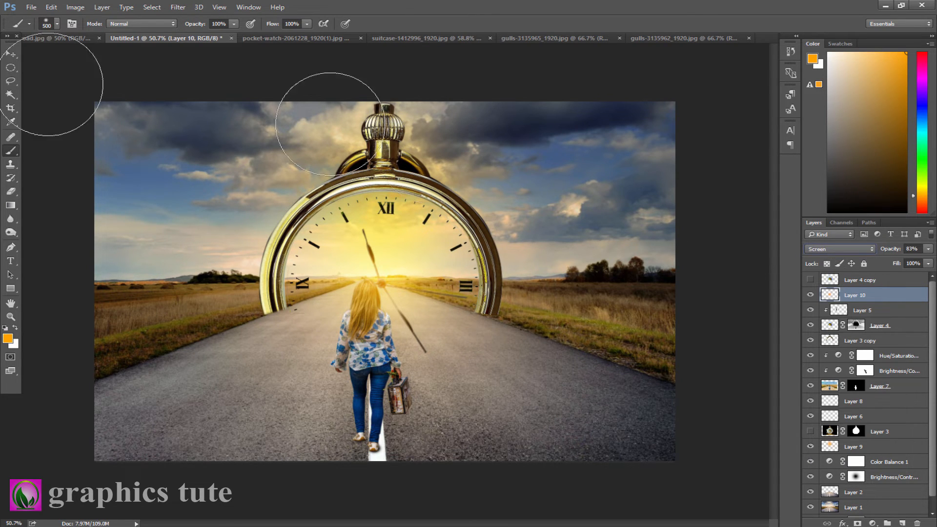
Enlarge the Layer 10 glow to nearly twice its size, centred on the watch and extending below the woman's feet
{"action": "left_click", "coordinate": [10, 54]}
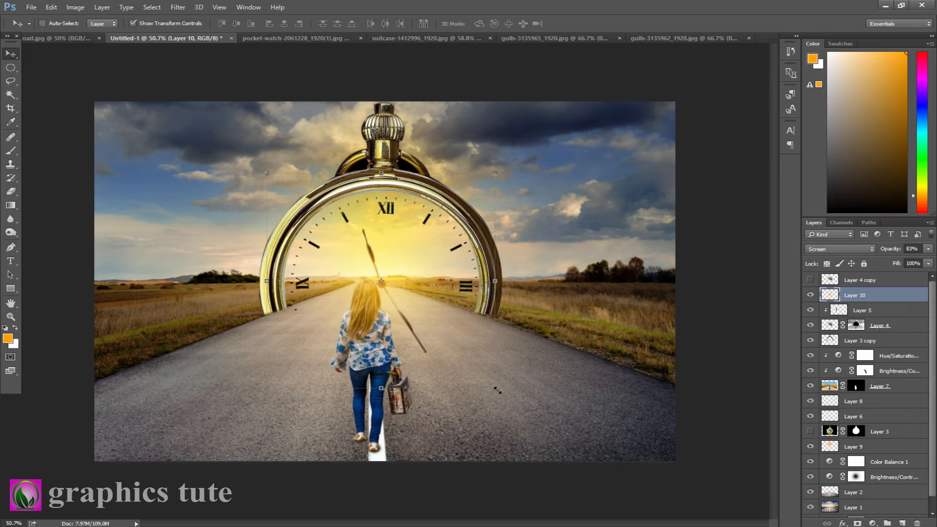
{"action": "left_click_drag", "start_coordinate": [497, 390], "coordinate": [649, 396]}
{"action": "left_click_drag", "start_coordinate": [531, 398], "coordinate": [529, 415]}
{"action": "left_click", "coordinate": [507, 24]}
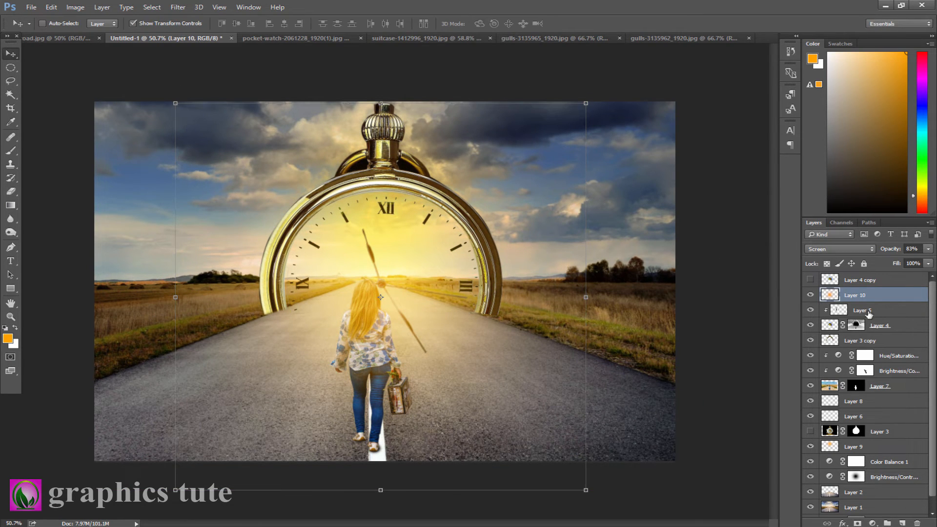
Place Layer 10 directly below Layer 8, shift the glow slightly down, and compare the image with and without it
{"action": "left_click_drag", "start_coordinate": [869, 296], "coordinate": [868, 415]}
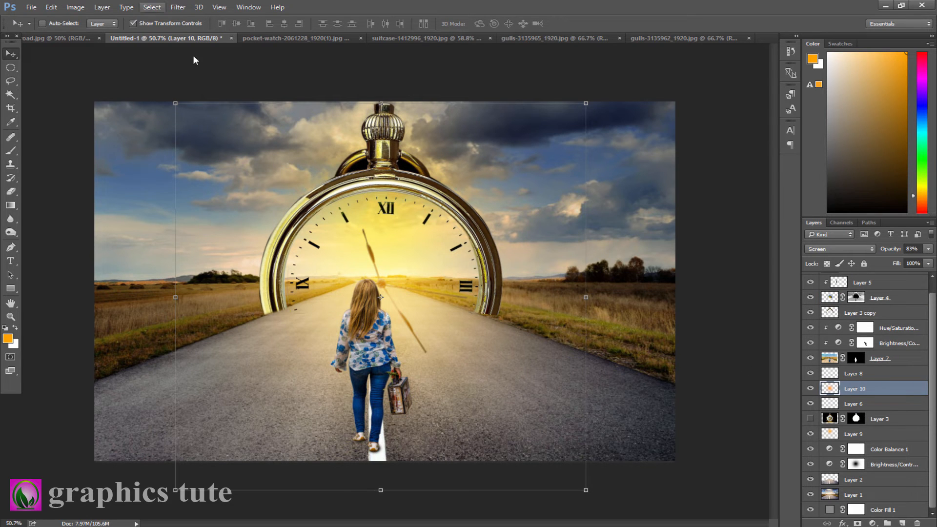
{"action": "left_click_drag", "start_coordinate": [401, 243], "coordinate": [399, 262]}
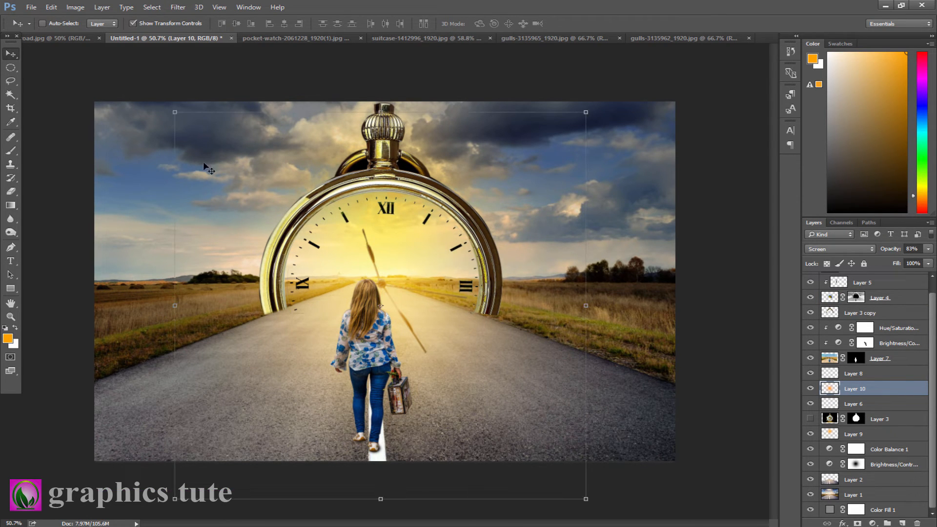
{"action": "left_click", "coordinate": [809, 389]}
{"action": "left_click", "coordinate": [809, 389]}
Select Layer 5 in the composite, then copy the gulls in gulls-3135965_1920.jpg to a new layer by selecting the sky and inverting the selection
{"action": "left_click", "coordinate": [854, 282]}
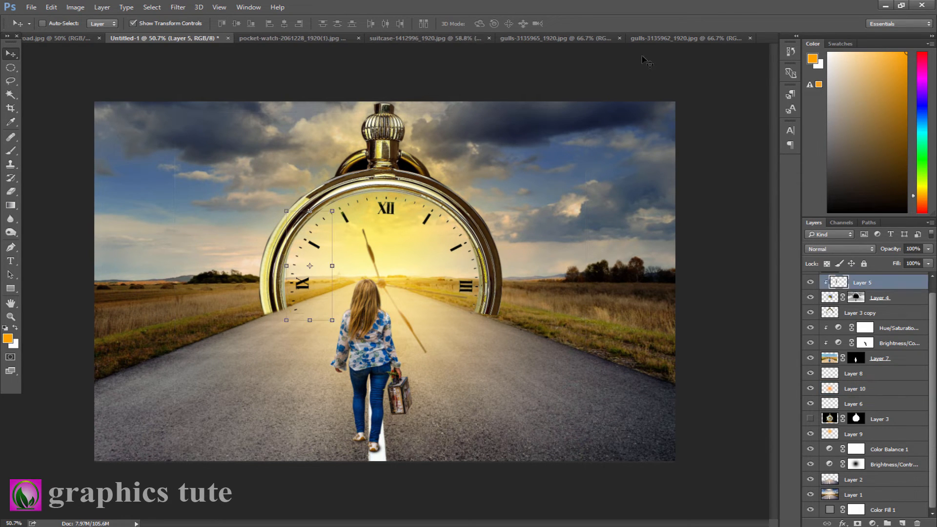
{"action": "left_click", "coordinate": [572, 38]}
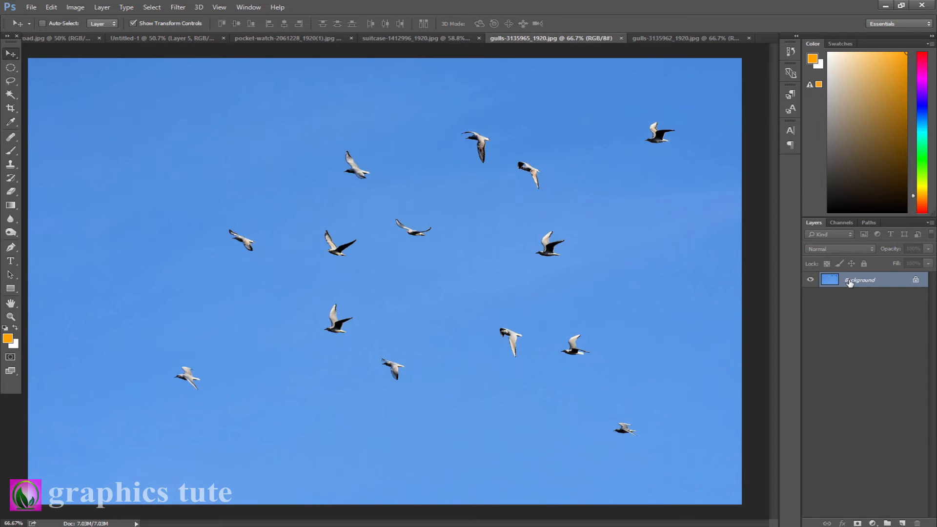
{"action": "left_click", "coordinate": [917, 280]}
{"action": "left_click", "coordinate": [11, 94]}
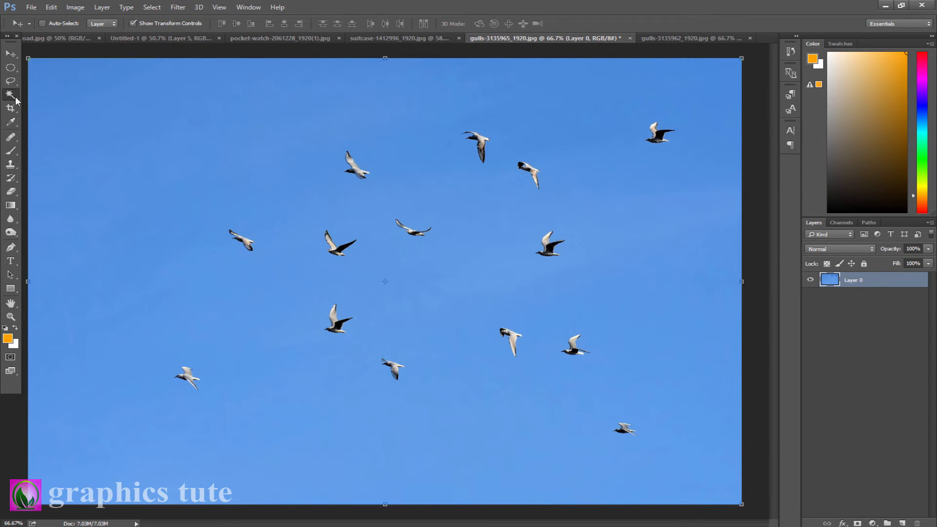
{"action": "left_click", "coordinate": [432, 295]}
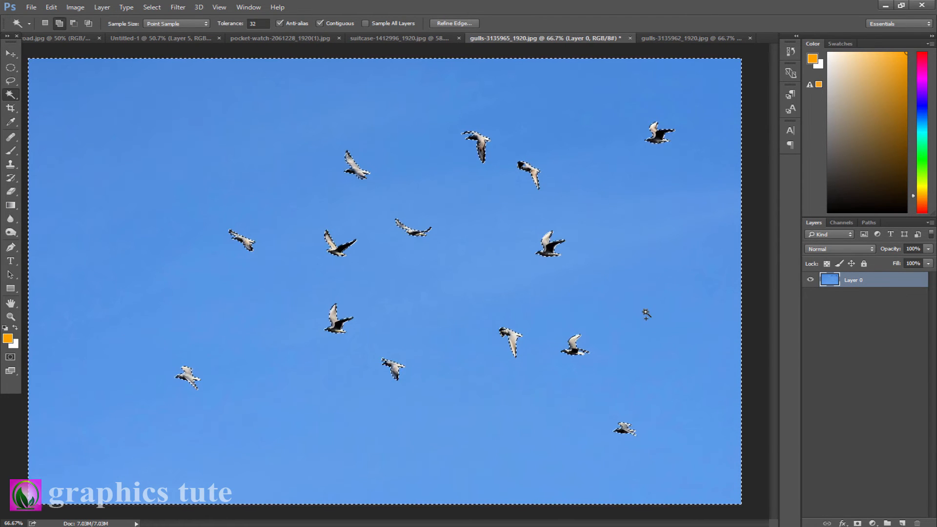
{"action": "key", "text": "ctrl+shift+i"}
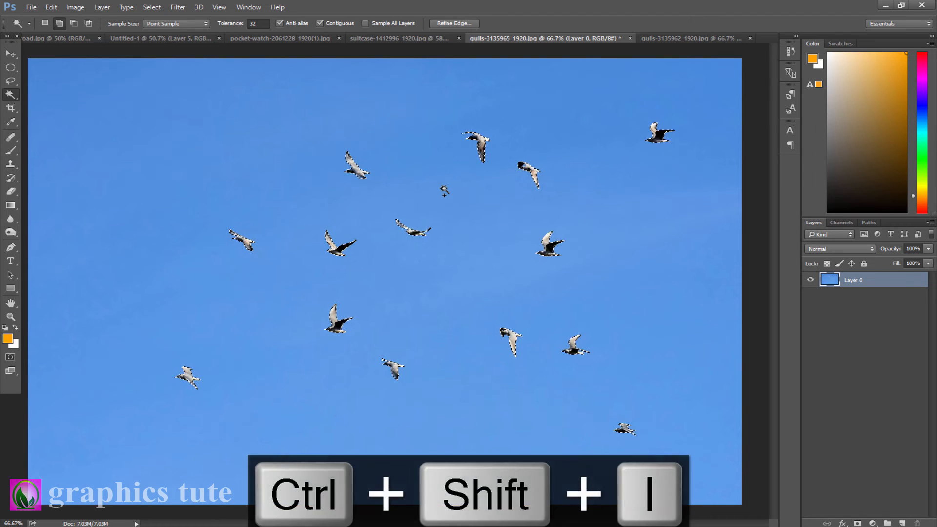
{"action": "key", "text": "ctrl+j"}
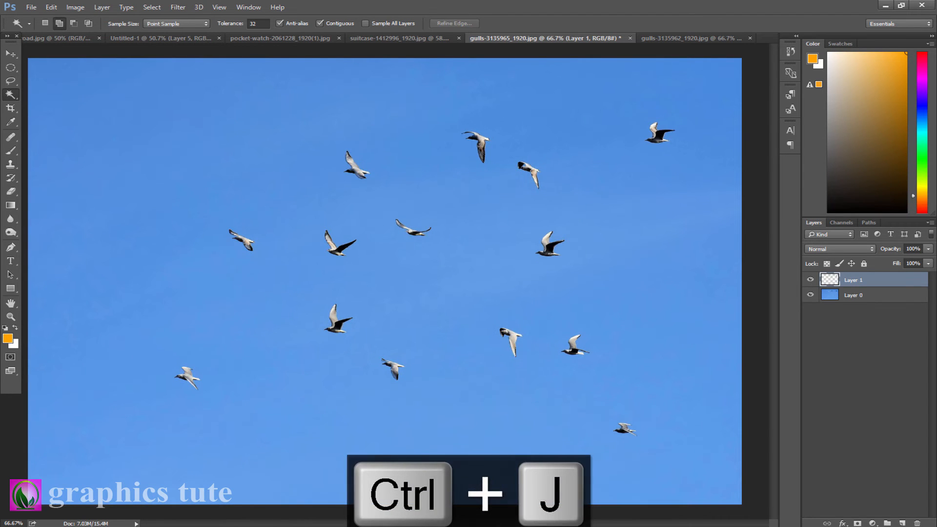
Bring the cut-out gulls into the composite, scale them to about 42% and place them over the watch's upper left edge and adjoining sky
{"action": "left_click", "coordinate": [11, 53]}
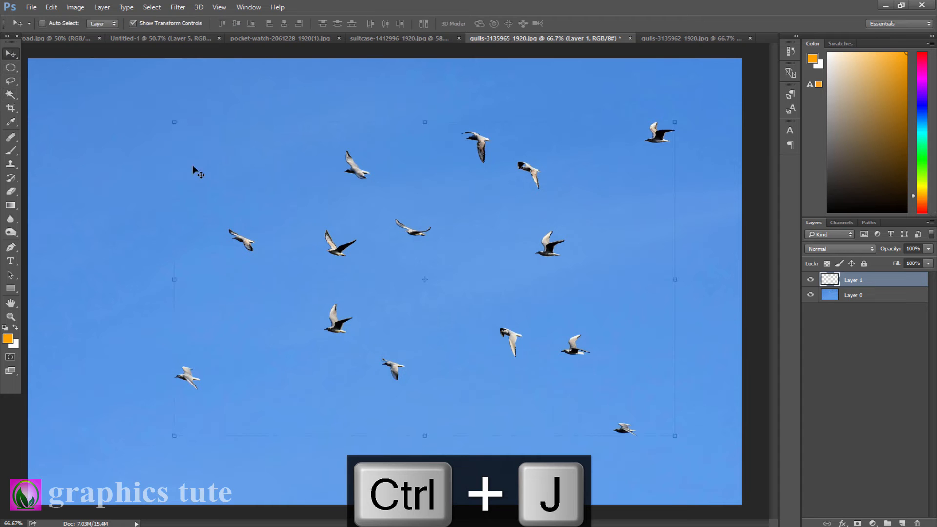
{"action": "left_click_drag", "start_coordinate": [339, 254], "coordinate": [371, 351]}
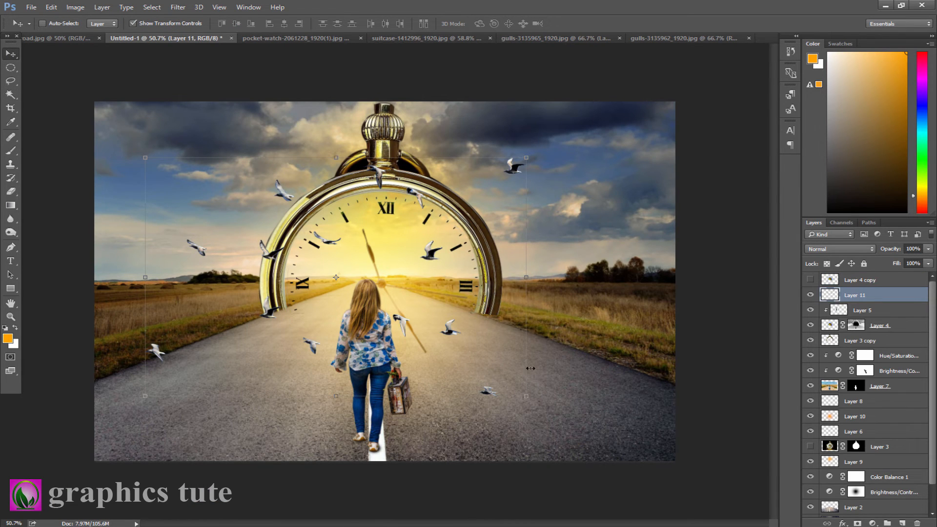
{"action": "left_click_drag", "start_coordinate": [526, 397], "coordinate": [395, 314]}
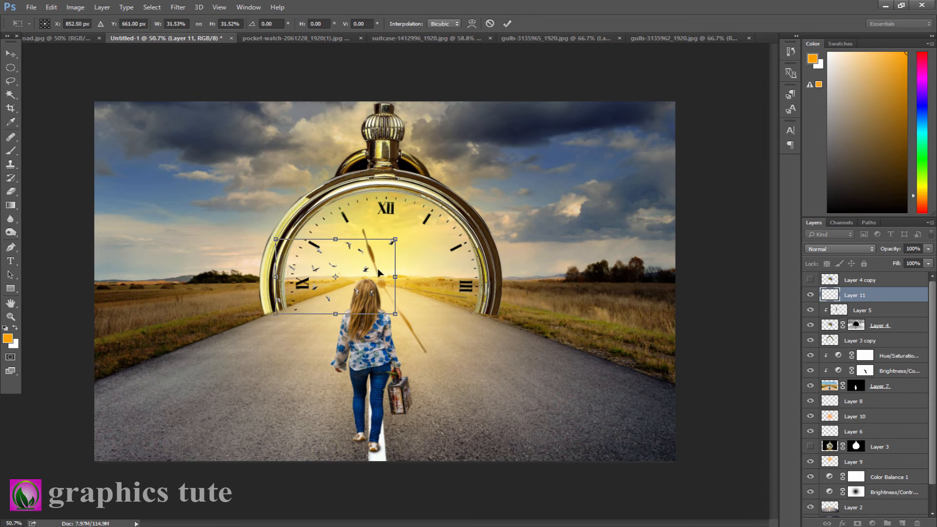
{"action": "left_click_drag", "start_coordinate": [371, 280], "coordinate": [328, 193]}
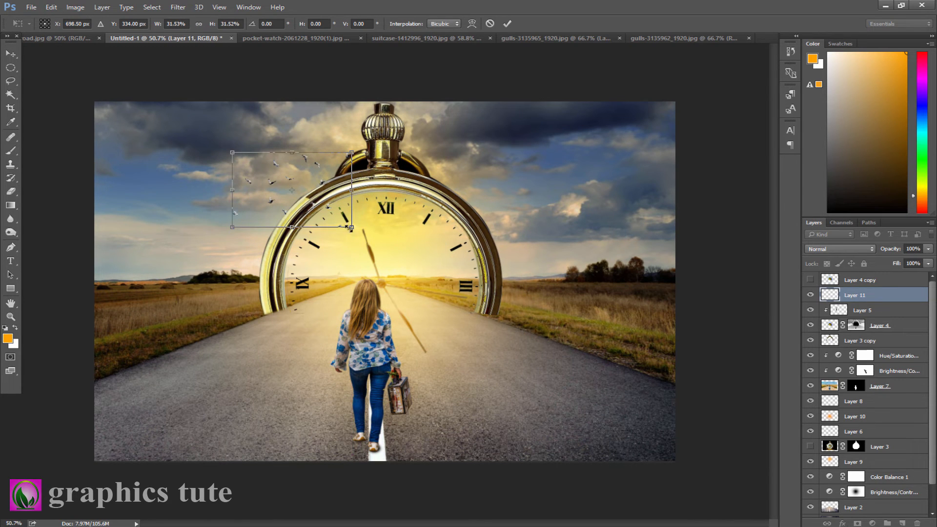
{"action": "left_click_drag", "start_coordinate": [354, 230], "coordinate": [373, 240]}
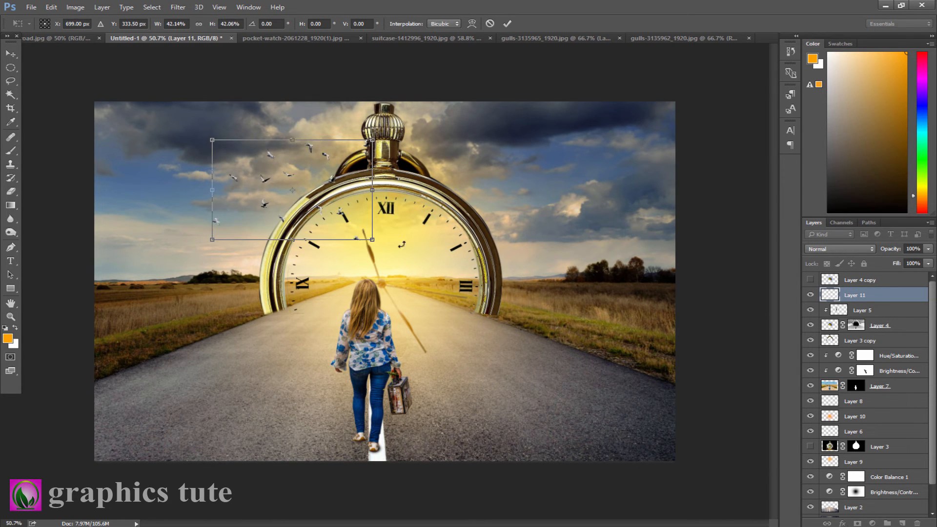
{"action": "left_click", "coordinate": [507, 23]}
Darken the gulls in the composite to black silhouettes with a Levels adjustment
{"action": "key", "text": "ctrl+l"}
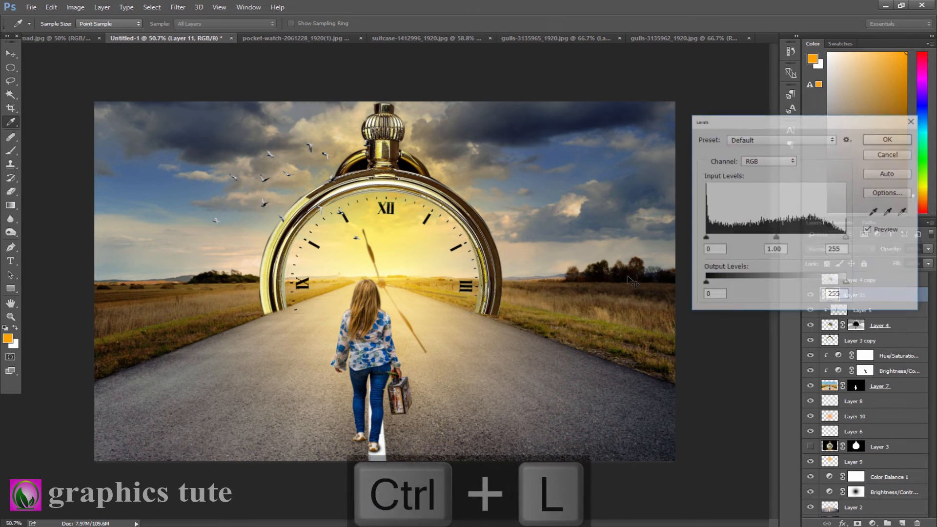
{"action": "left_click_drag", "start_coordinate": [704, 238], "coordinate": [897, 258]}
{"action": "left_click", "coordinate": [889, 138]}
{"action": "key", "text": "v"}
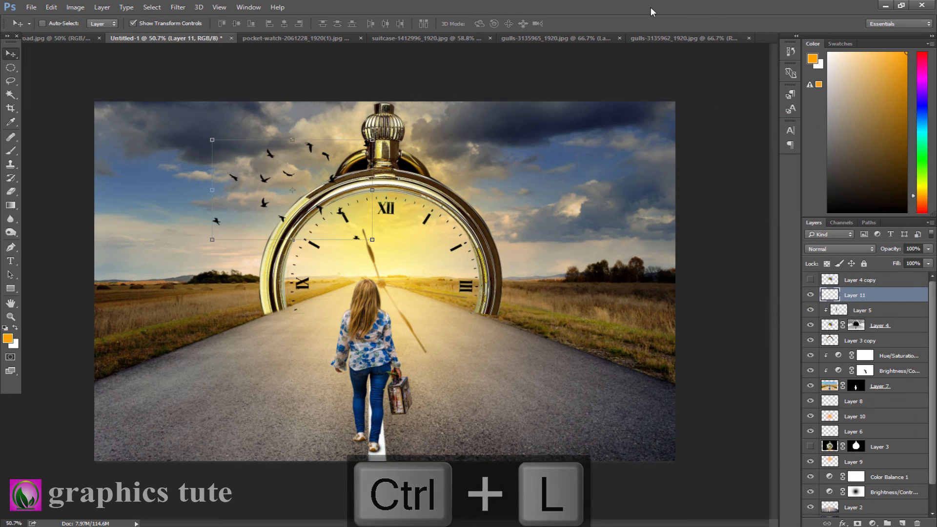
In gulls-3135962_1920.jpg, unlock the background, select the sky with the Magic Wand, invert the selection and turn it into a layer mask
{"action": "left_click", "coordinate": [651, 38]}
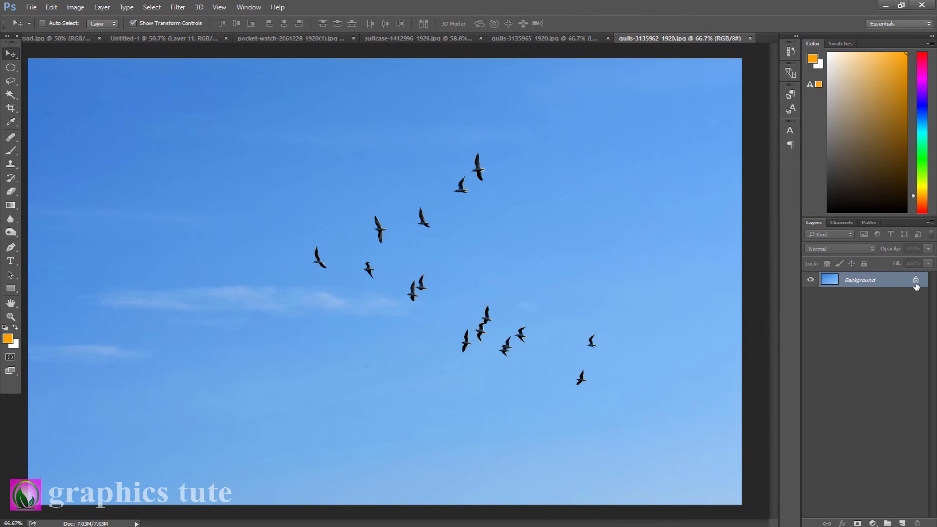
{"action": "left_click", "coordinate": [915, 281]}
{"action": "left_click", "coordinate": [11, 94]}
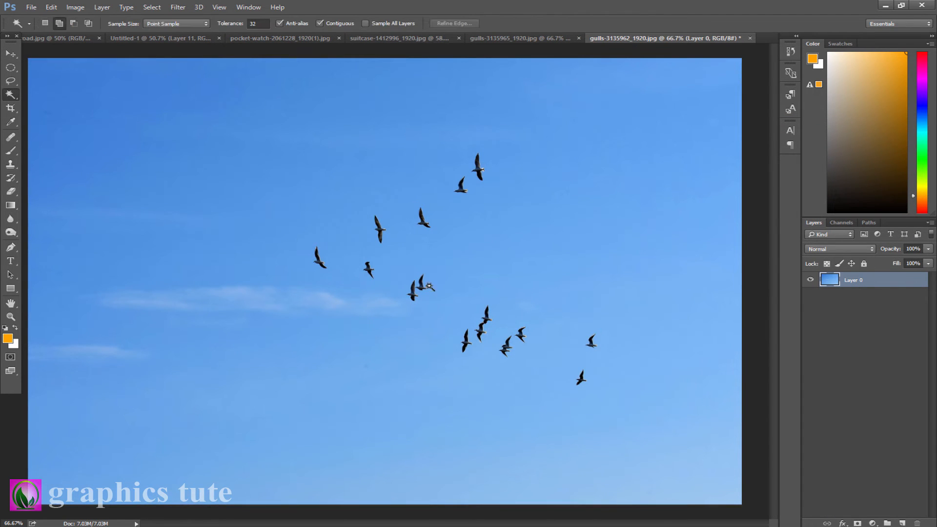
{"action": "left_click", "coordinate": [441, 269]}
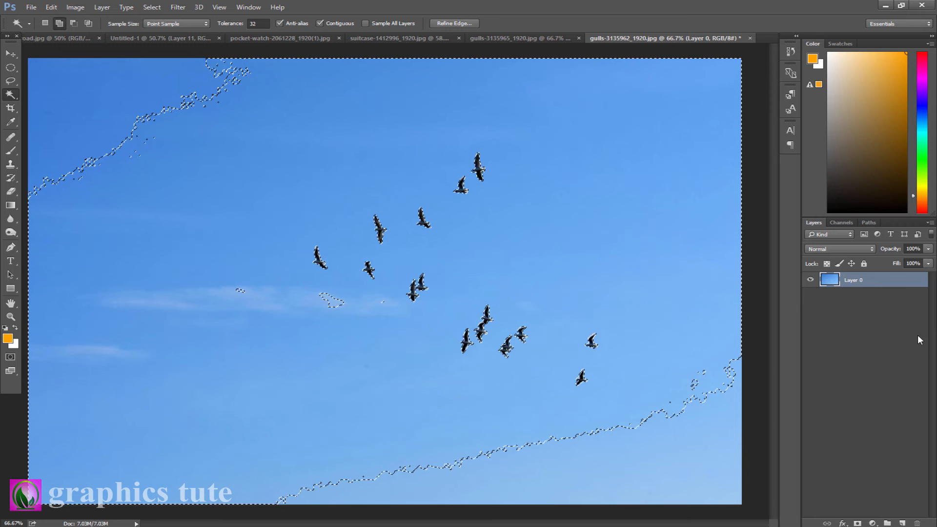
{"action": "key", "text": "ctrl+shift+i"}
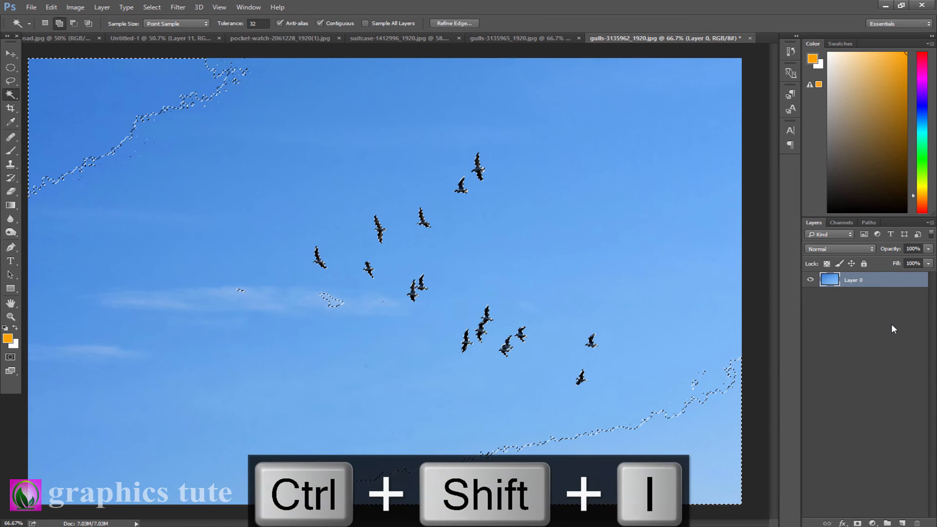
{"action": "left_click", "coordinate": [857, 523]}
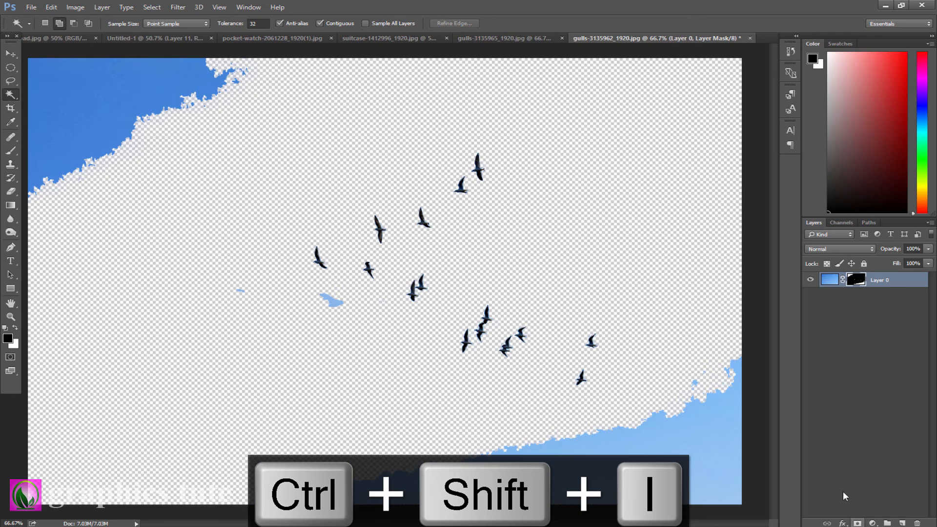
Paint black on the gulls' layer mask, reducing the brush to 175 px, to hide the leftover sky patches and corners
{"action": "left_click", "coordinate": [10, 152]}
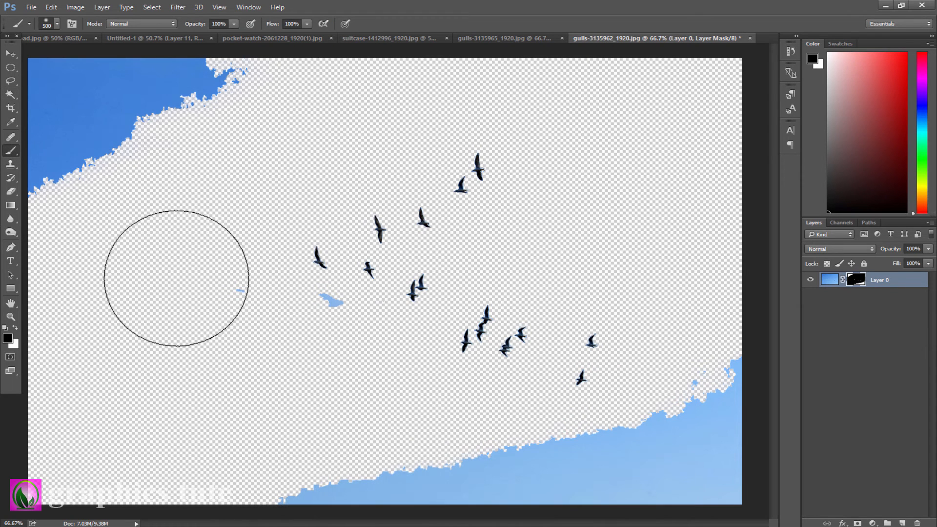
{"action": "left_click_drag", "start_coordinate": [257, 345], "coordinate": [316, 357]}
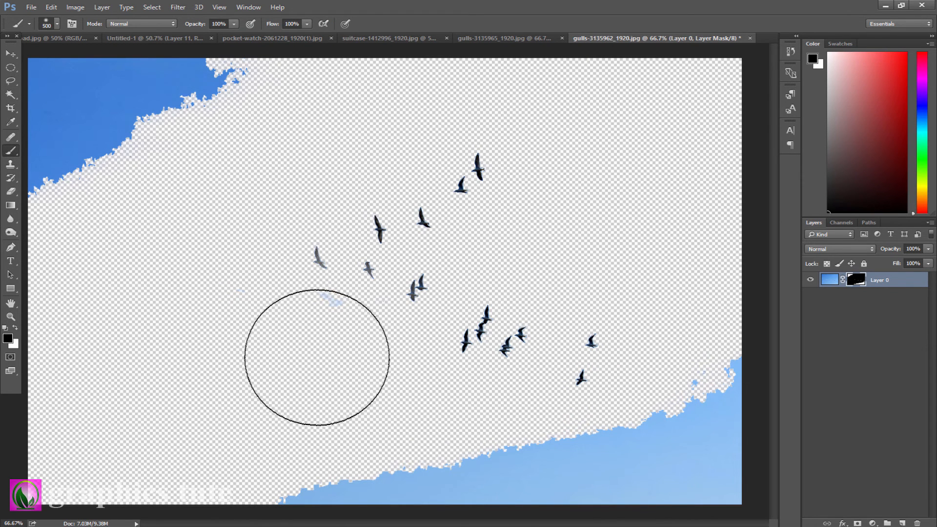
{"action": "key", "text": "bracketleft"}
{"action": "key", "text": "bracketleft"}
{"action": "key", "text": "bracketleft"}
{"action": "key", "text": "bracketleft"}
{"action": "key", "text": "bracketleft"}
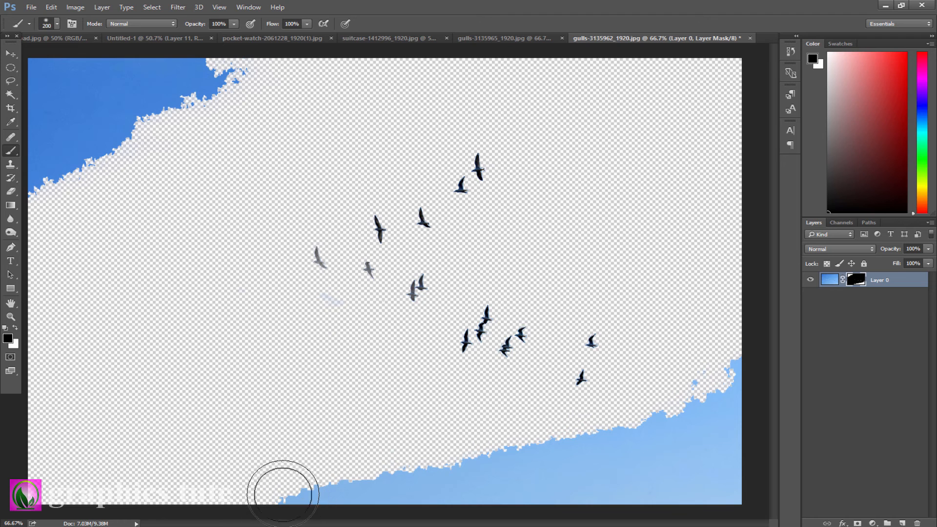
{"action": "mouse_move", "coordinate": [351, 497]}
{"action": "left_mouse_down"}
{"action": "mouse_move", "coordinate": [449, 513]}
{"action": "mouse_move", "coordinate": [337, 500]}
{"action": "mouse_move", "coordinate": [621, 465]}
{"action": "mouse_move", "coordinate": [541, 459]}
{"action": "mouse_move", "coordinate": [654, 436]}
{"action": "mouse_move", "coordinate": [711, 359]}
{"action": "mouse_move", "coordinate": [719, 373]}
{"action": "mouse_move", "coordinate": [709, 393]}
{"action": "mouse_move", "coordinate": [713, 486]}
{"action": "mouse_move", "coordinate": [753, 488]}
{"action": "mouse_move", "coordinate": [751, 471]}
{"action": "mouse_move", "coordinate": [658, 494]}
{"action": "mouse_move", "coordinate": [675, 441]}
{"action": "mouse_move", "coordinate": [532, 501]}
{"action": "mouse_move", "coordinate": [313, 485]}
{"action": "left_mouse_up"}
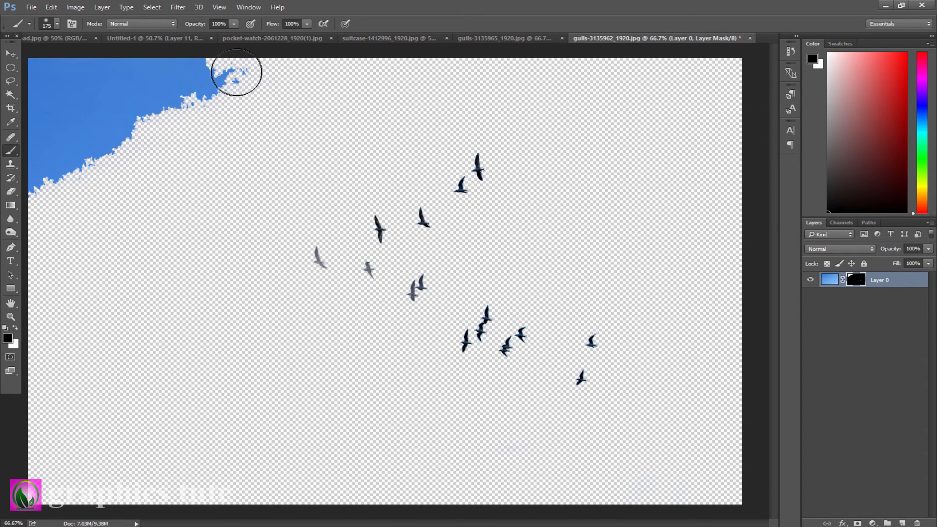
{"action": "mouse_move", "coordinate": [235, 76]}
{"action": "left_mouse_down"}
{"action": "mouse_move", "coordinate": [49, 173]}
{"action": "mouse_move", "coordinate": [184, 67]}
{"action": "mouse_move", "coordinate": [162, 44]}
{"action": "mouse_move", "coordinate": [20, 116]}
{"action": "mouse_move", "coordinate": [5, 108]}
{"action": "mouse_move", "coordinate": [24, 212]}
{"action": "left_mouse_up"}
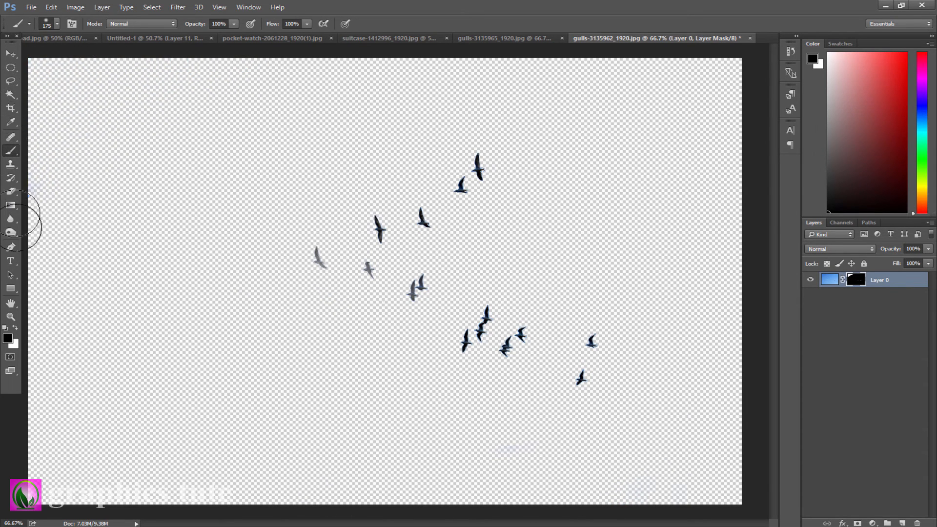
Try to restore the faint leftmost gull by painting white on its layer mask with a 40 px brush, and undo the strokes
{"action": "key", "text": "bracketleft"}
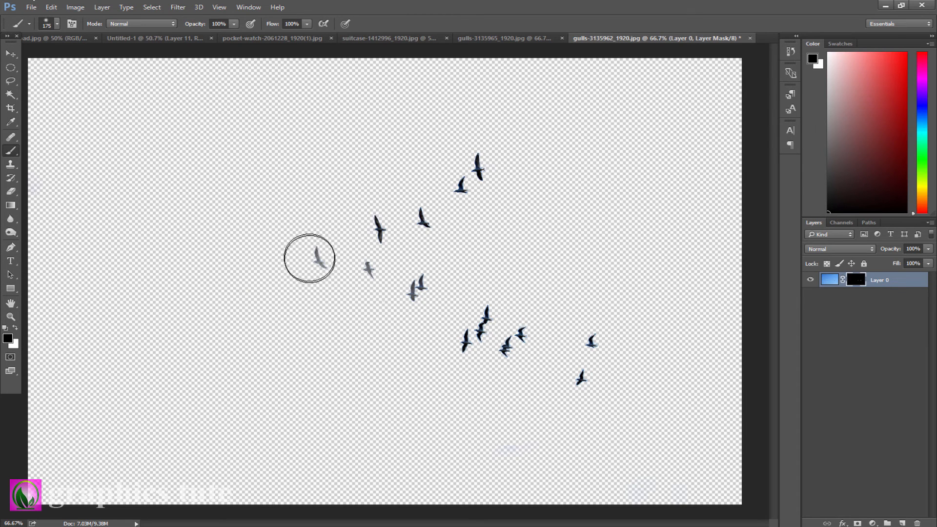
{"action": "key", "text": "bracketleft"}
{"action": "key", "text": "bracketleft"}
{"action": "key", "text": "bracketleft"}
{"action": "key", "text": "bracketleft"}
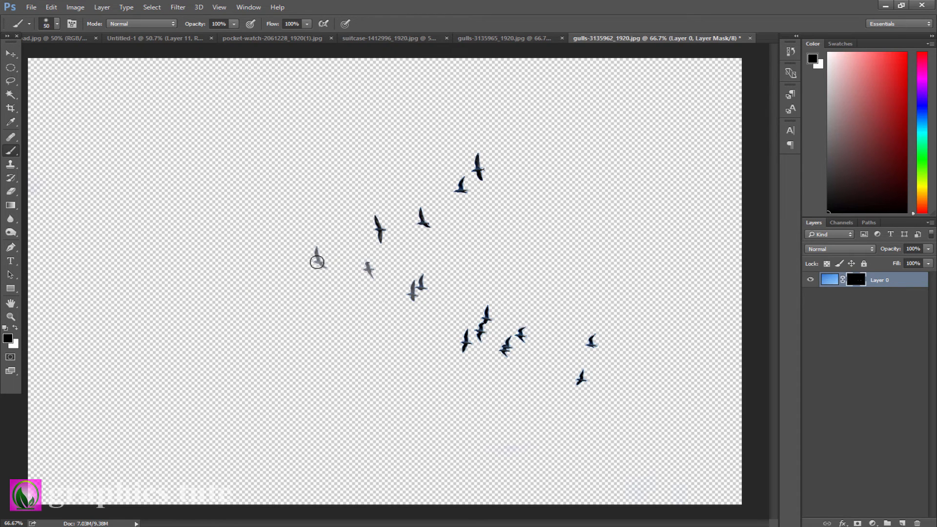
{"action": "key", "text": "x"}
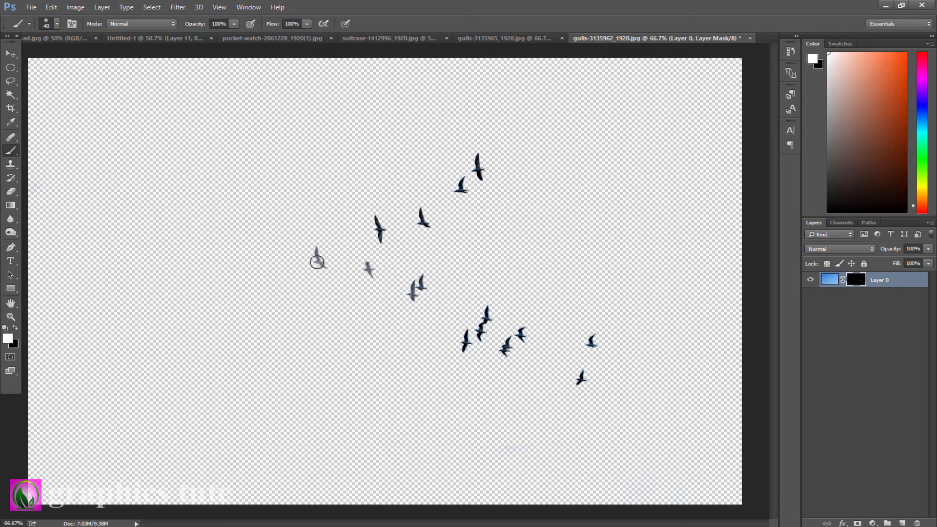
{"action": "key", "text": "ctrl+z"}
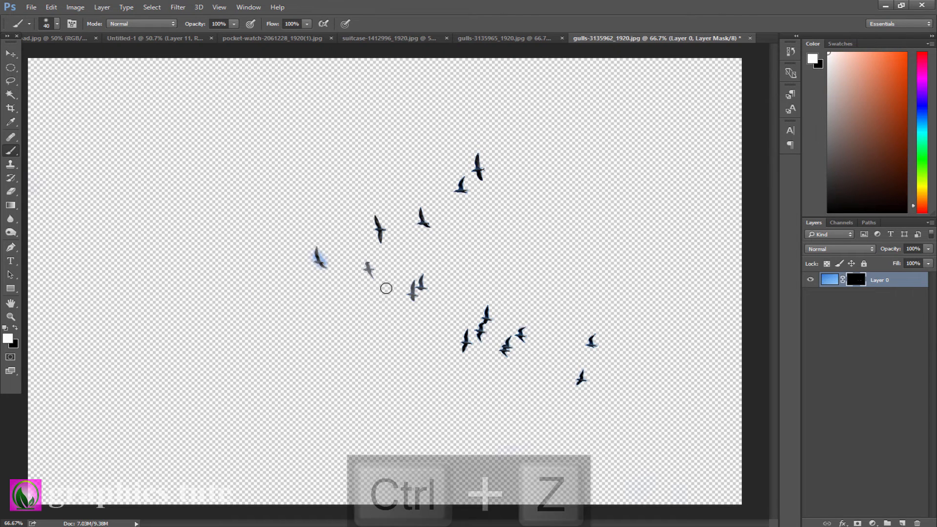
{"action": "key", "text": "ctrl+alt+z"}
Bring the second flock of gulls into the composite, scale it to about 60% and place it over the watch's right side and adjoining sky
{"action": "left_click", "coordinate": [11, 54]}
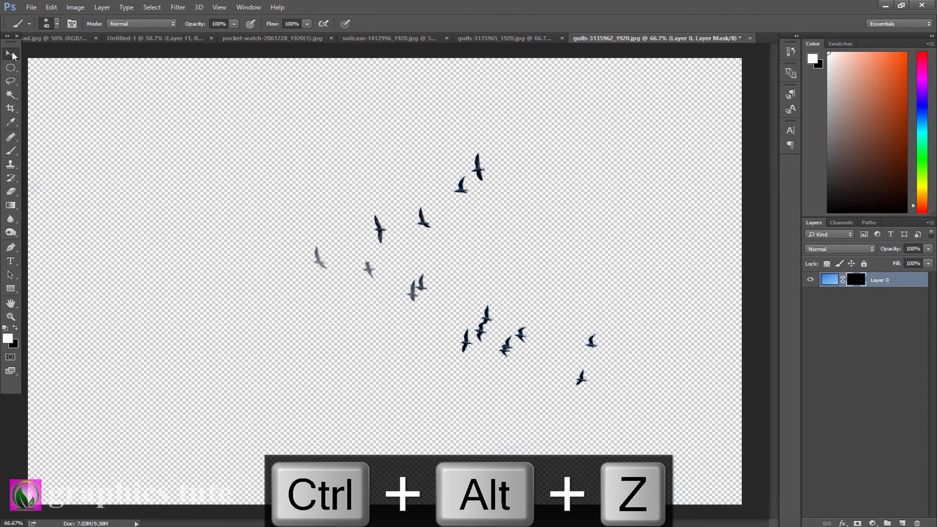
{"action": "left_click_drag", "start_coordinate": [447, 287], "coordinate": [522, 278]}
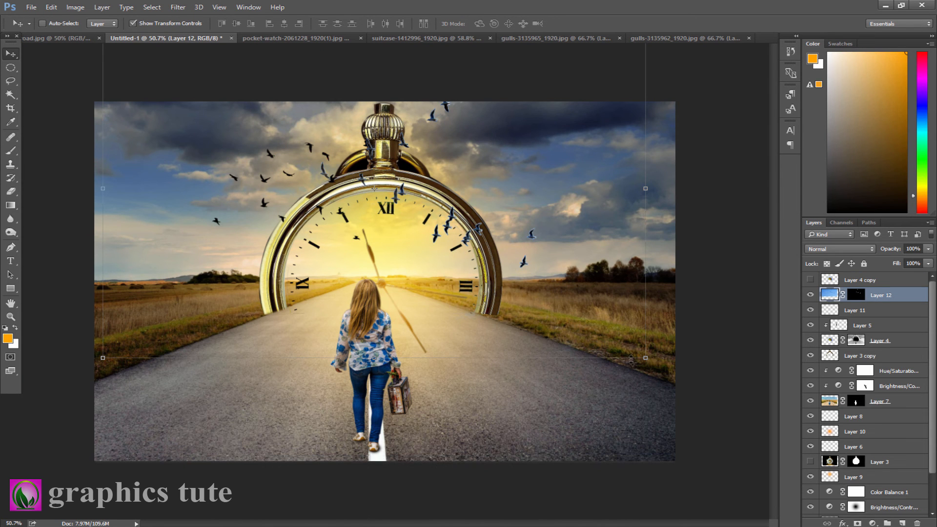
{"action": "left_click_drag", "start_coordinate": [646, 359], "coordinate": [538, 291]}
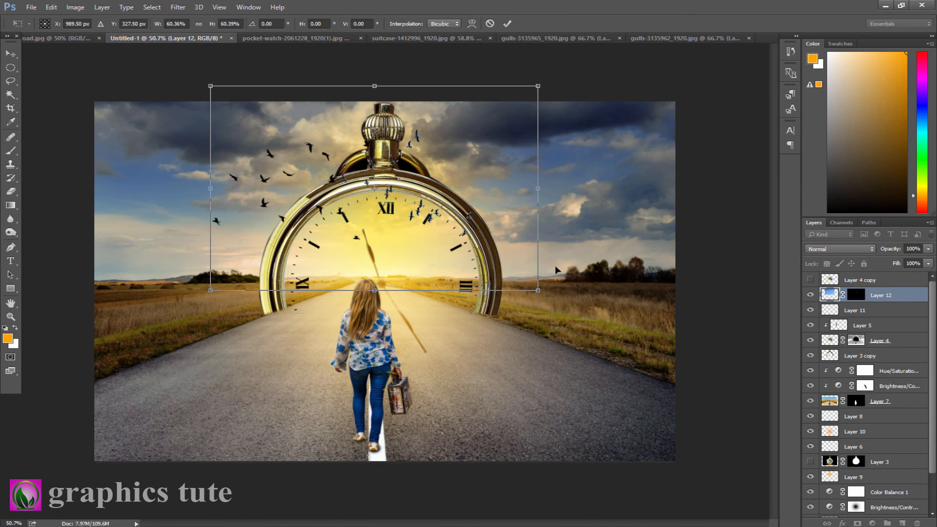
{"action": "left_click_drag", "start_coordinate": [488, 237], "coordinate": [555, 267]}
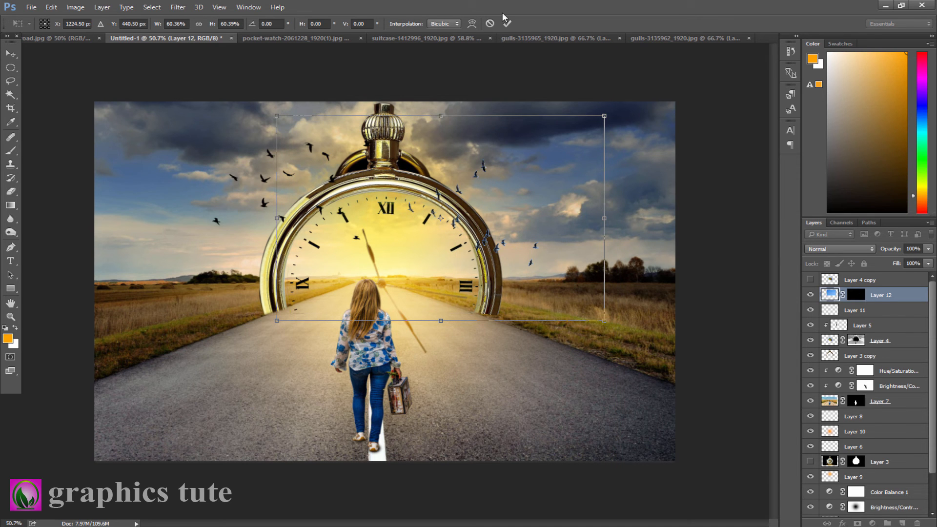
{"action": "left_click", "coordinate": [506, 24]}
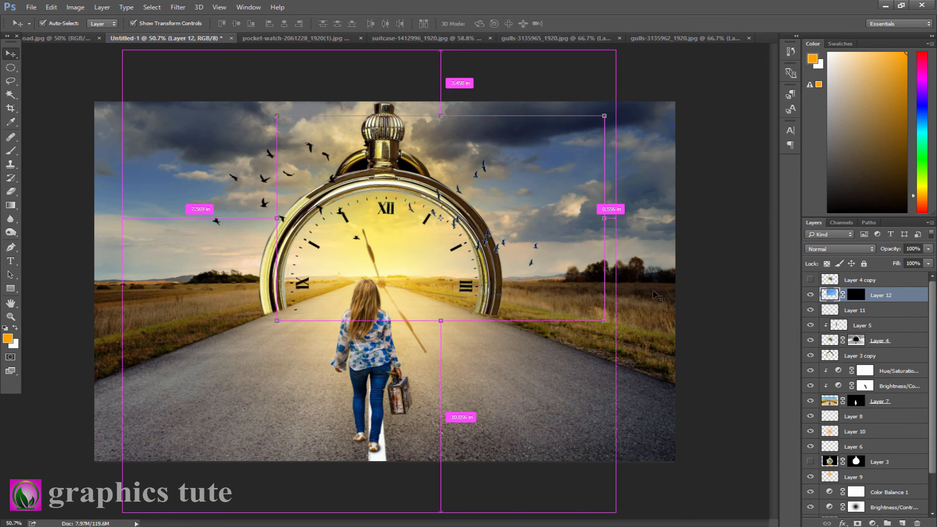
Turn the newly placed gulls into black silhouettes with Levels, raising the shadow input level to 253
{"action": "key", "text": "ctrl+l"}
{"action": "left_click_drag", "start_coordinate": [707, 238], "coordinate": [846, 238]}
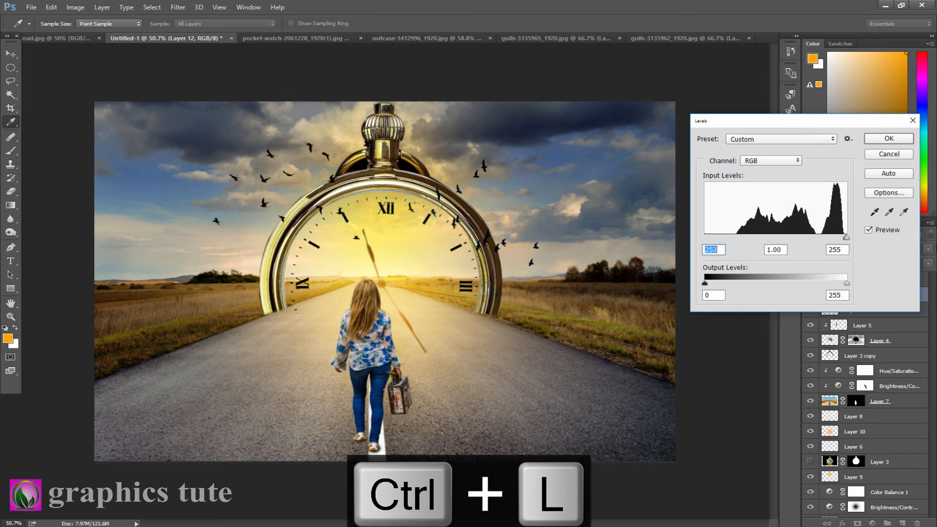
{"action": "left_click", "coordinate": [892, 142]}
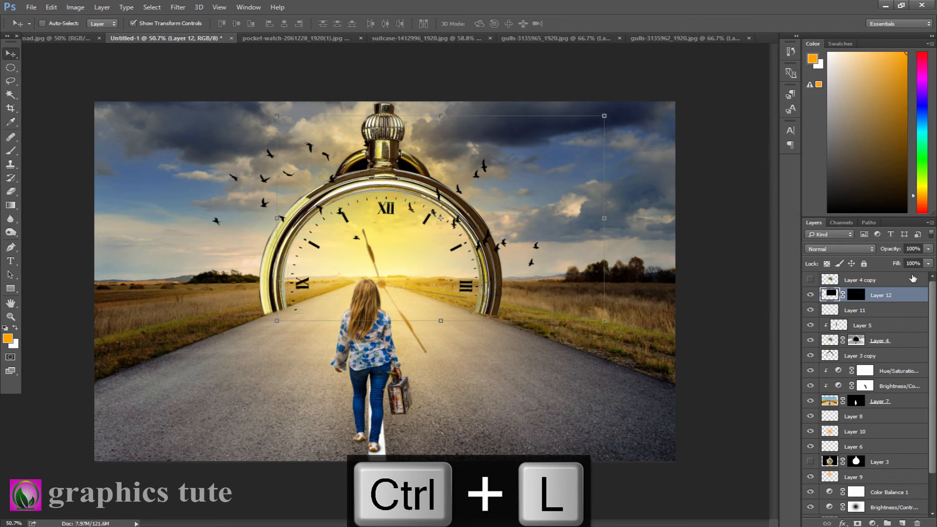
Add a Color Balance adjustment layer above Layer 4 copy with midtones at +5 Cyan-Red, -11 Magenta-Green and -16 Yellow-Blue
{"action": "left_click", "coordinate": [893, 281]}
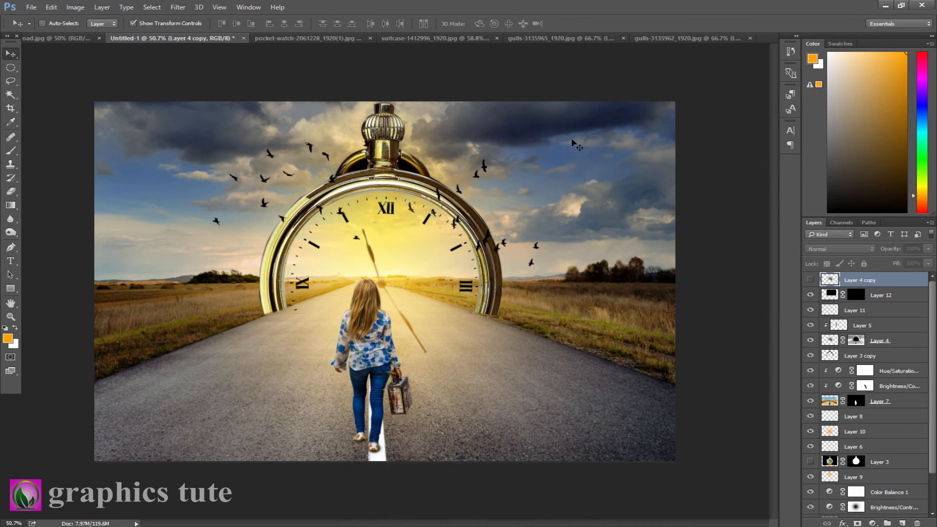
{"action": "left_click", "coordinate": [873, 524]}
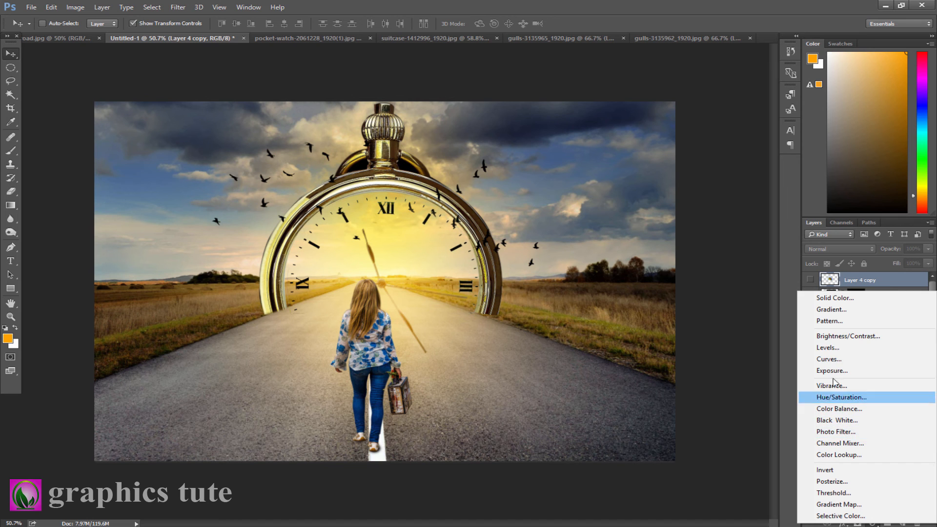
{"action": "left_click", "coordinate": [842, 413]}
{"action": "left_click_drag", "start_coordinate": [693, 430], "coordinate": [698, 397]}
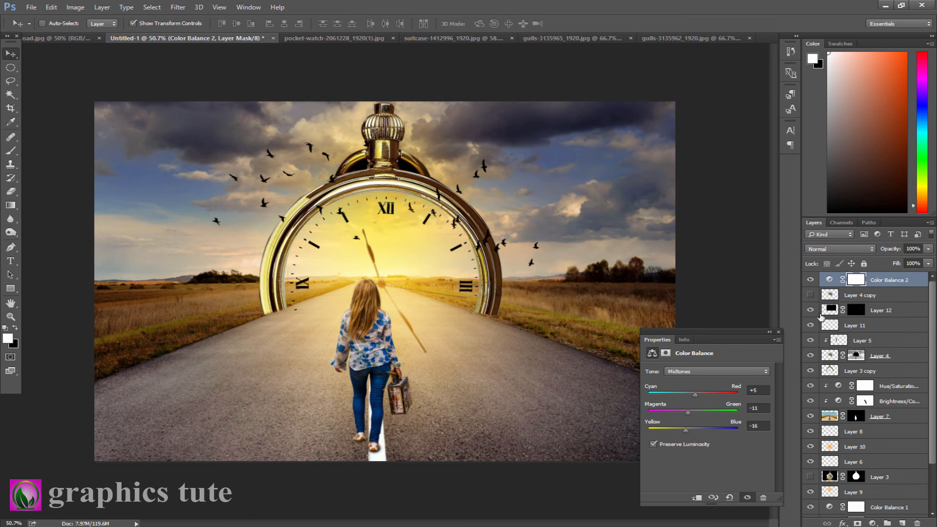
{"action": "left_click", "coordinate": [779, 332]}
Add a Gradient fill layer on top of the composite using the black-to-orange gradient preset
{"action": "left_click", "coordinate": [883, 523]}
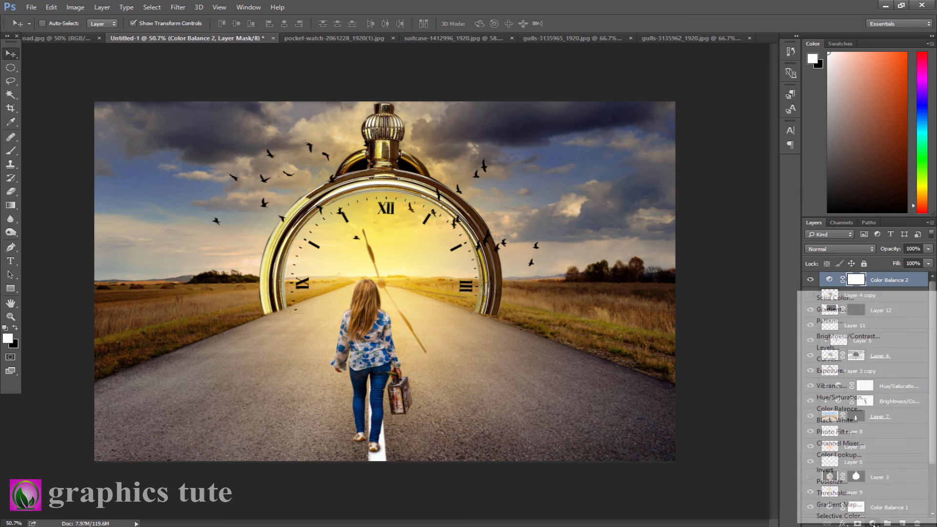
{"action": "left_click", "coordinate": [830, 313]}
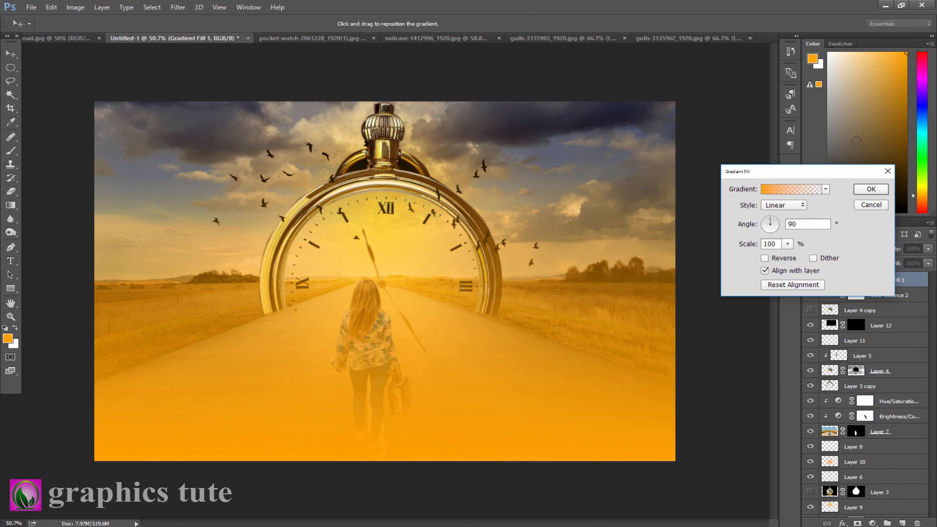
{"action": "left_click", "coordinate": [826, 189]}
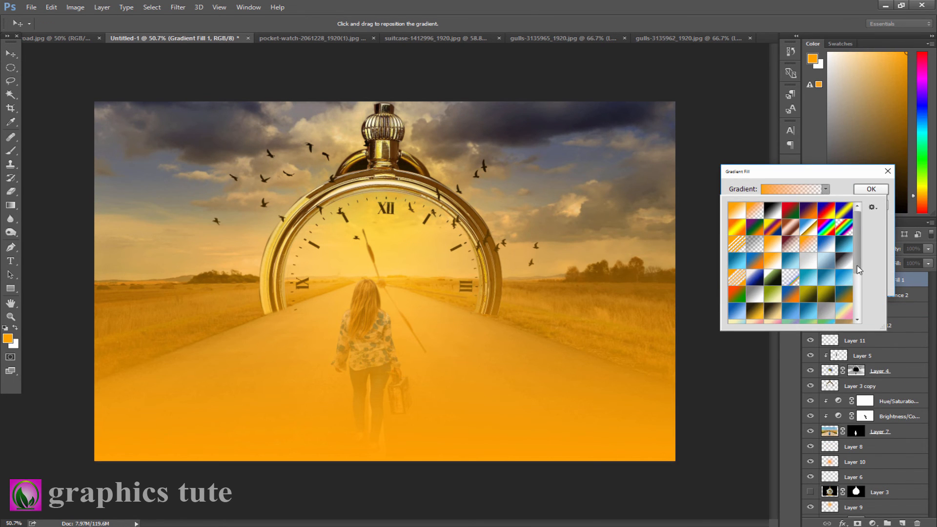
{"action": "left_click_drag", "start_coordinate": [859, 271], "coordinate": [862, 342]}
{"action": "left_click", "coordinate": [848, 322]}
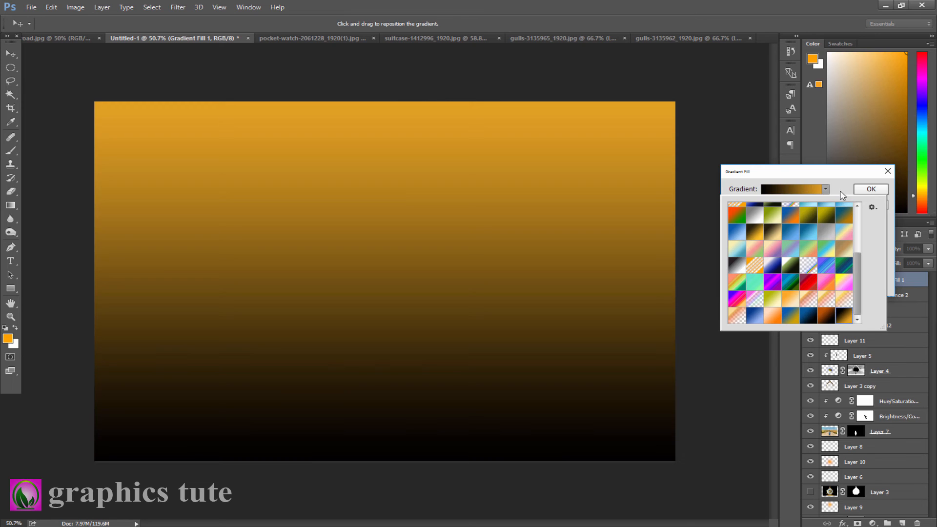
{"action": "left_click", "coordinate": [840, 192]}
Make the gradient fill radial and reversed, with a scale of 199%
{"action": "left_click", "coordinate": [800, 208]}
{"action": "left_click", "coordinate": [783, 222]}
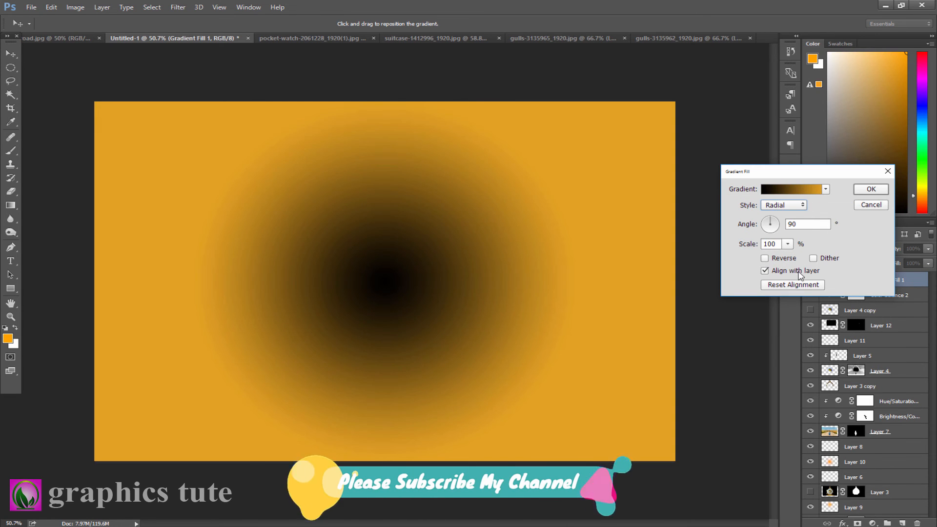
{"action": "left_click", "coordinate": [765, 259]}
{"action": "left_click", "coordinate": [787, 244]}
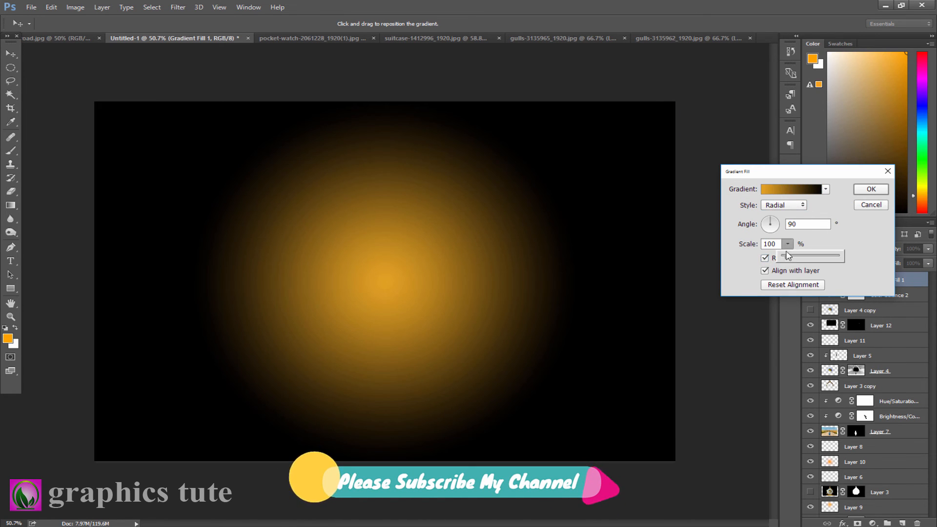
{"action": "left_click_drag", "start_coordinate": [796, 258], "coordinate": [810, 258]}
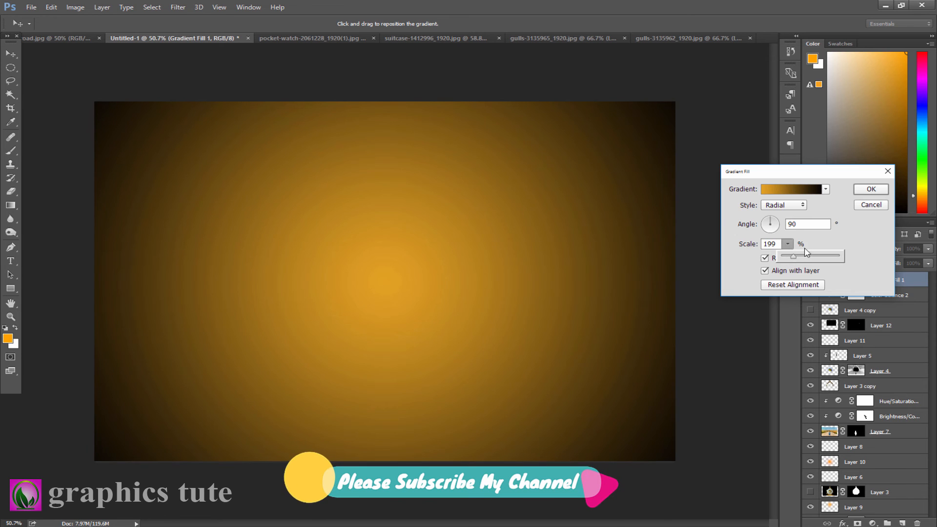
{"action": "left_click", "coordinate": [871, 188]}
Blend the gradient fill layer in Soft Light mode at 41% opacity and compare the image with and without it
{"action": "left_click", "coordinate": [848, 251]}
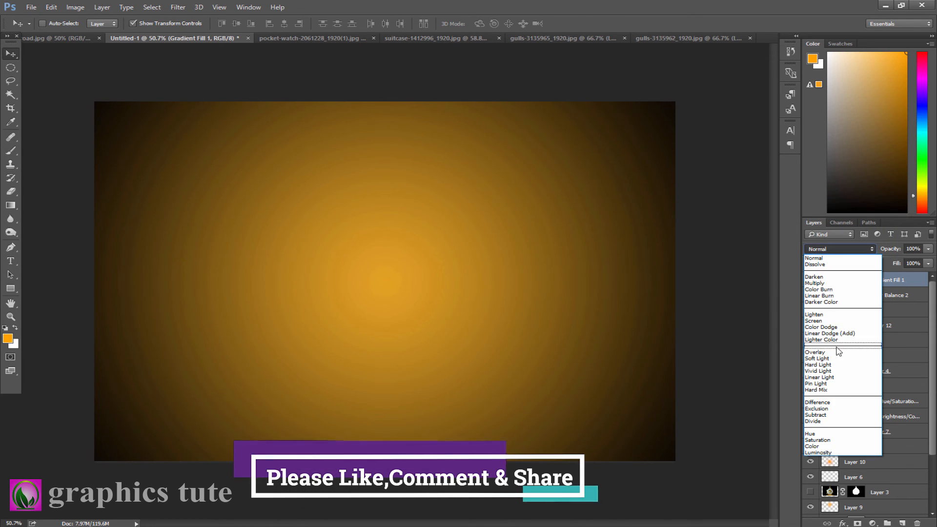
{"action": "key", "text": "Escape"}
{"action": "key", "text": "alt+shift+f"}
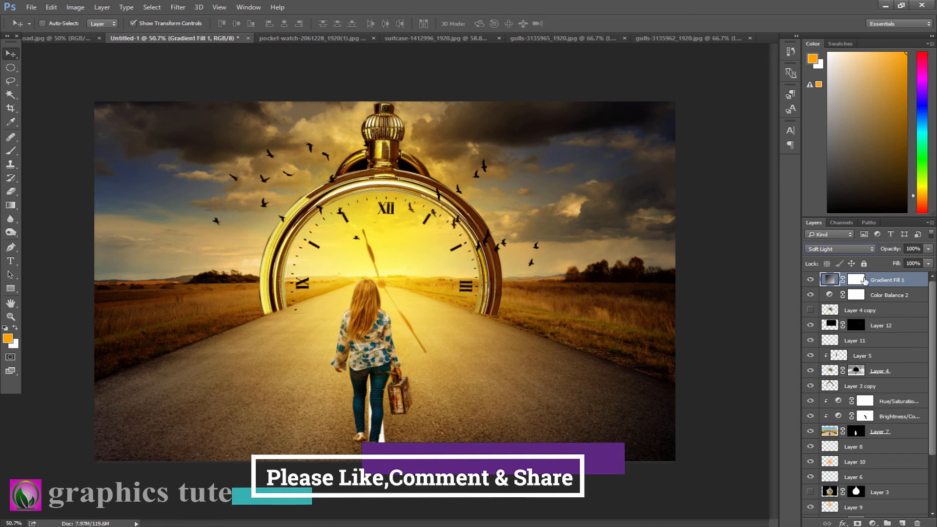
{"action": "left_click_drag", "start_coordinate": [894, 251], "coordinate": [862, 250]}
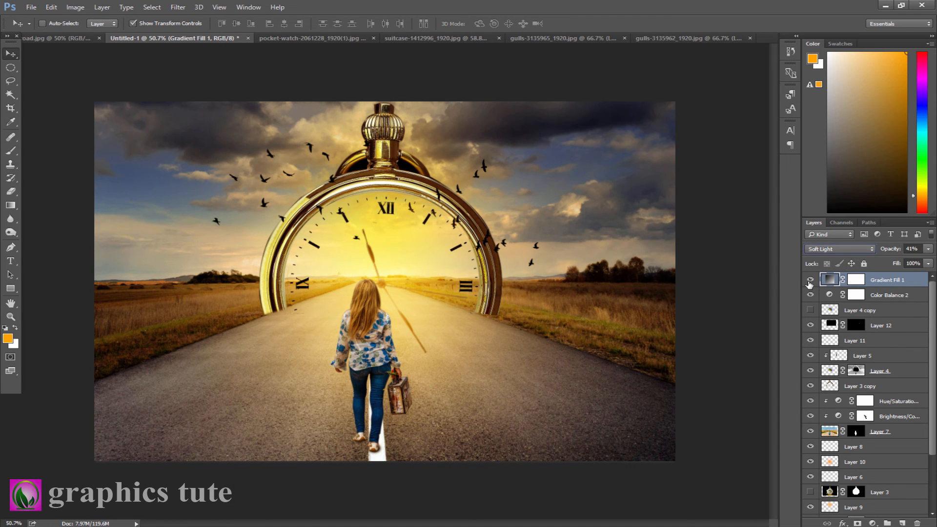
{"action": "left_click", "coordinate": [808, 282]}
{"action": "left_click", "coordinate": [808, 282]}
{"action": "left_click", "coordinate": [809, 281]}
{"action": "left_click", "coordinate": [808, 282]}
Stamp all visible layers onto a new top layer and set its blend mode to Linear Light
{"action": "left_click", "coordinate": [901, 523]}
{"action": "key", "text": "ctrl+shift+alt+e"}
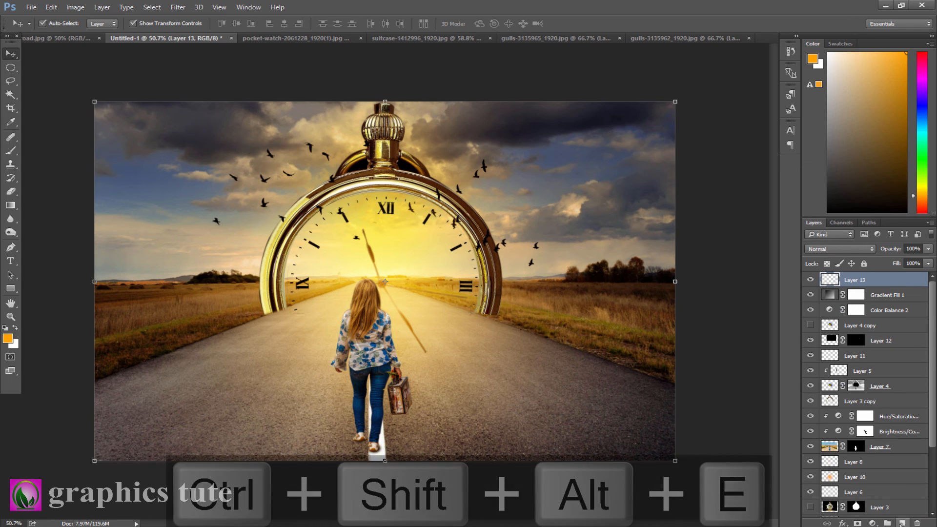
{"action": "left_click", "coordinate": [839, 244]}
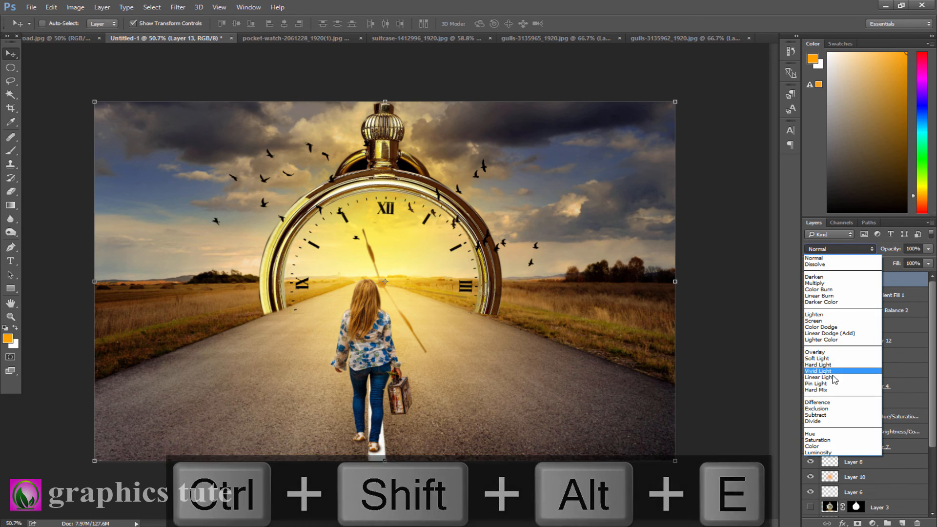
{"action": "left_click", "coordinate": [824, 378]}
Apply the High Pass filter to the stamped layer to sharpen the composite
{"action": "left_click", "coordinate": [177, 8]}
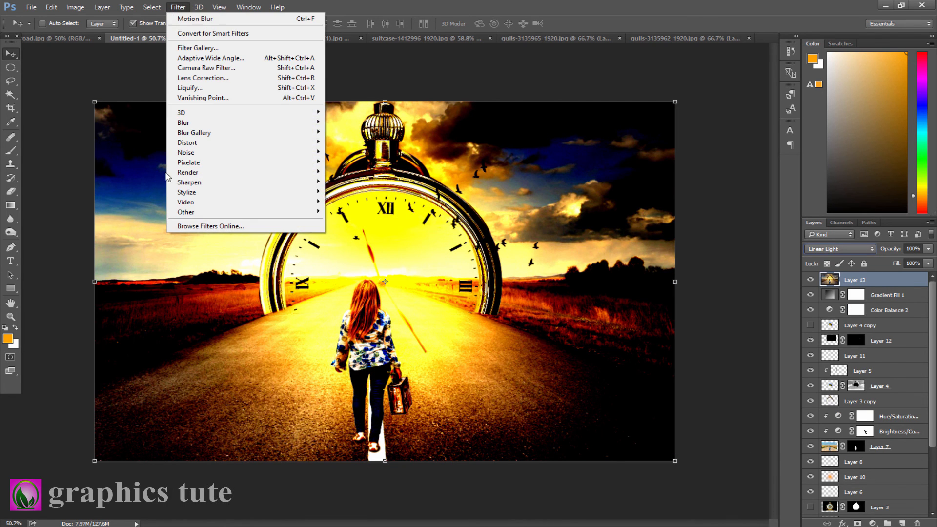
{"action": "left_click", "coordinate": [347, 221]}
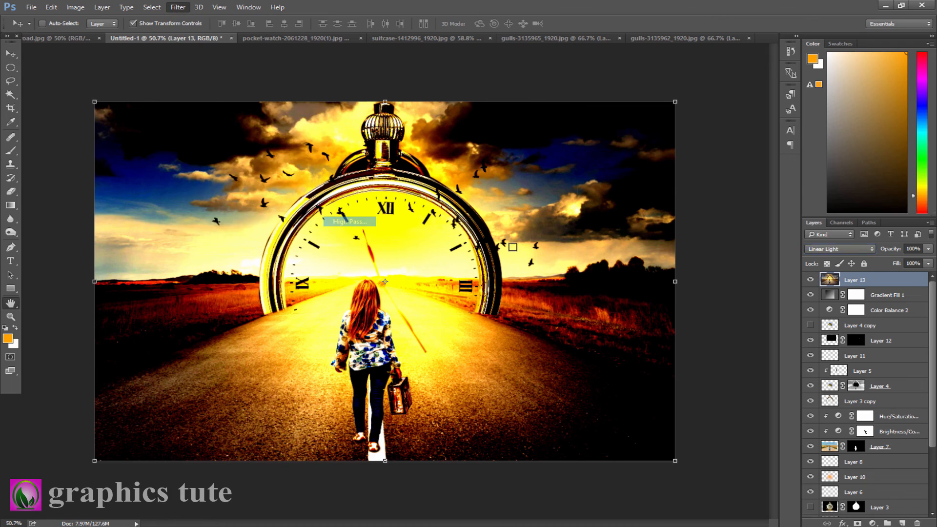
{"action": "left_click", "coordinate": [719, 168]}
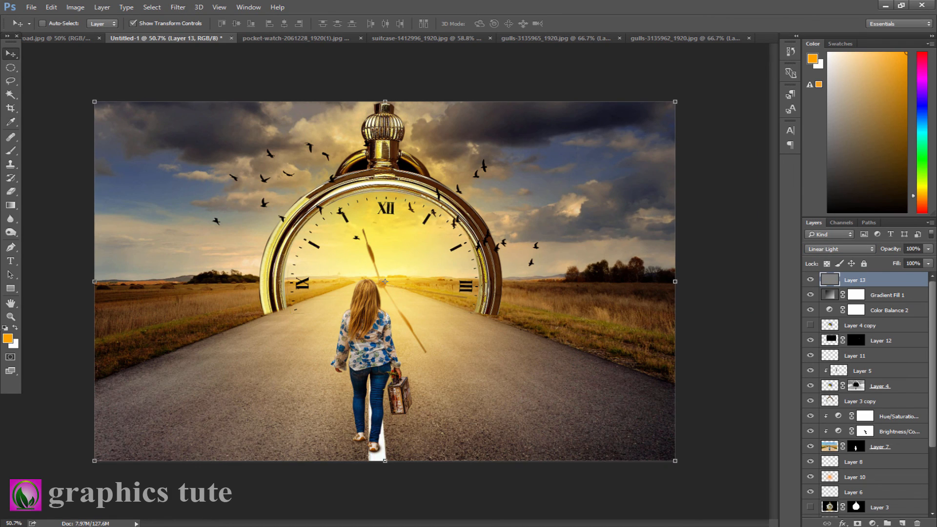
{"action": "mouse_move", "coordinate": [415, 312]}
{"action": "left_mouse_down"}
{"action": "mouse_move", "coordinate": [452, 322]}
{"action": "mouse_move", "coordinate": [389, 305]}
{"action": "mouse_move", "coordinate": [422, 297]}
{"action": "mouse_move", "coordinate": [398, 295]}
{"action": "mouse_move", "coordinate": [408, 295]}
{"action": "left_mouse_up"}
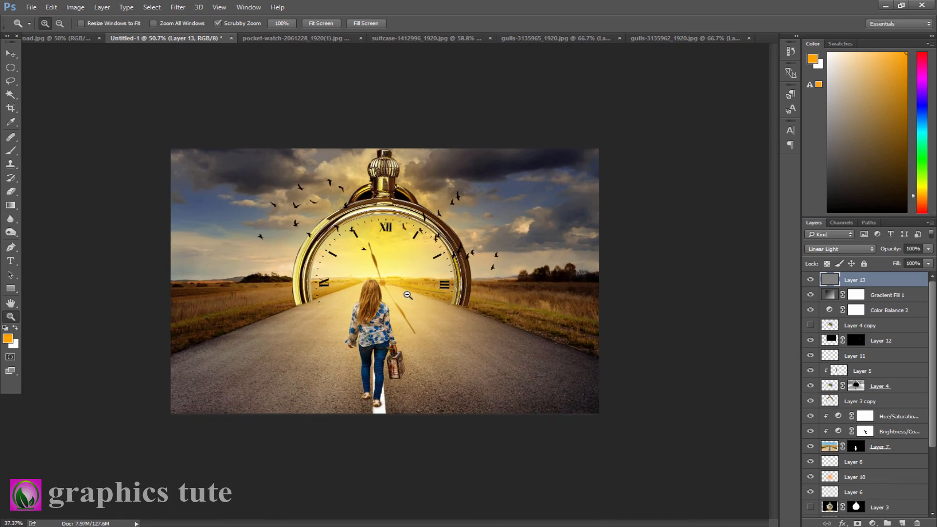